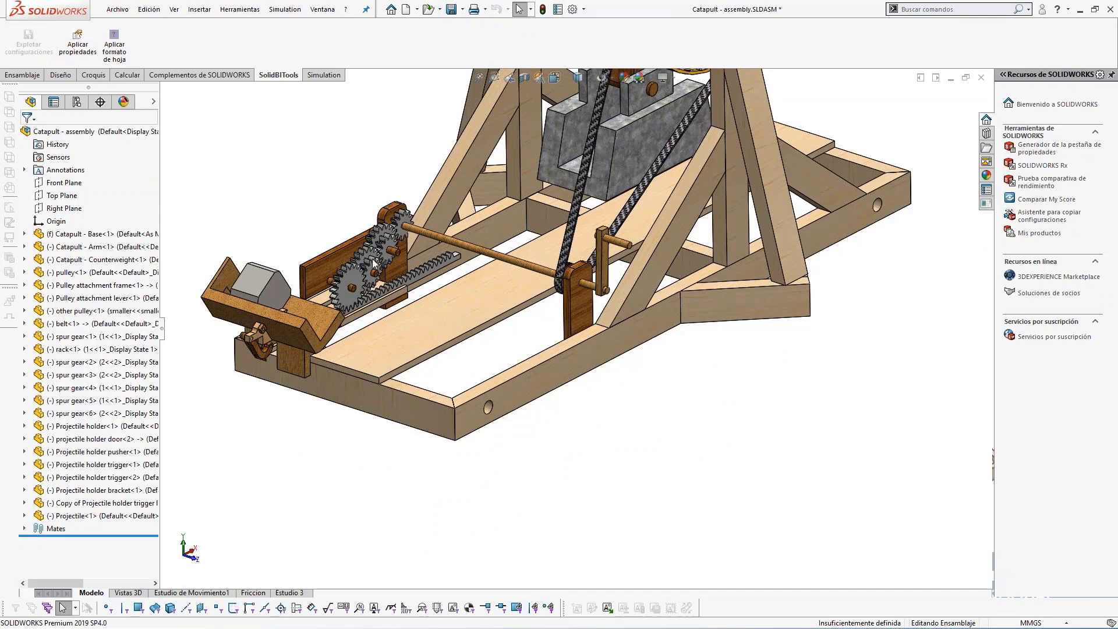
Step: Examine the catapult assembly from several angles, including the projectile holder, gear train and pulley lever
{"action": "middle_click_drag", "start_coordinate": [265, 444], "coordinate": [277, 355]}
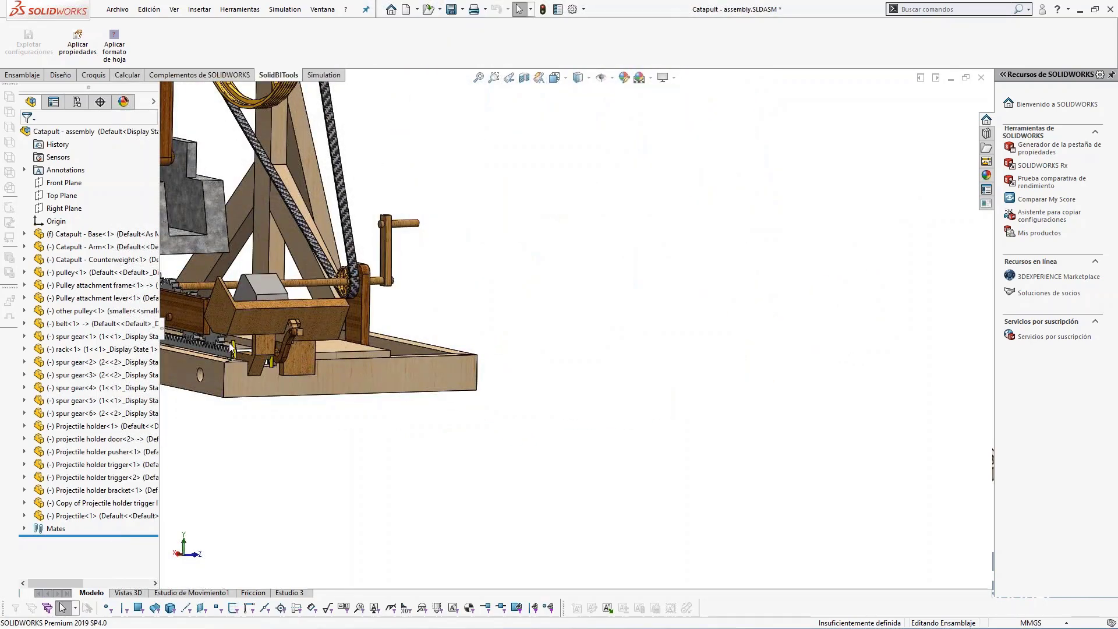
{"action": "middle_click_drag", "start_coordinate": [360, 424], "coordinate": [315, 457]}
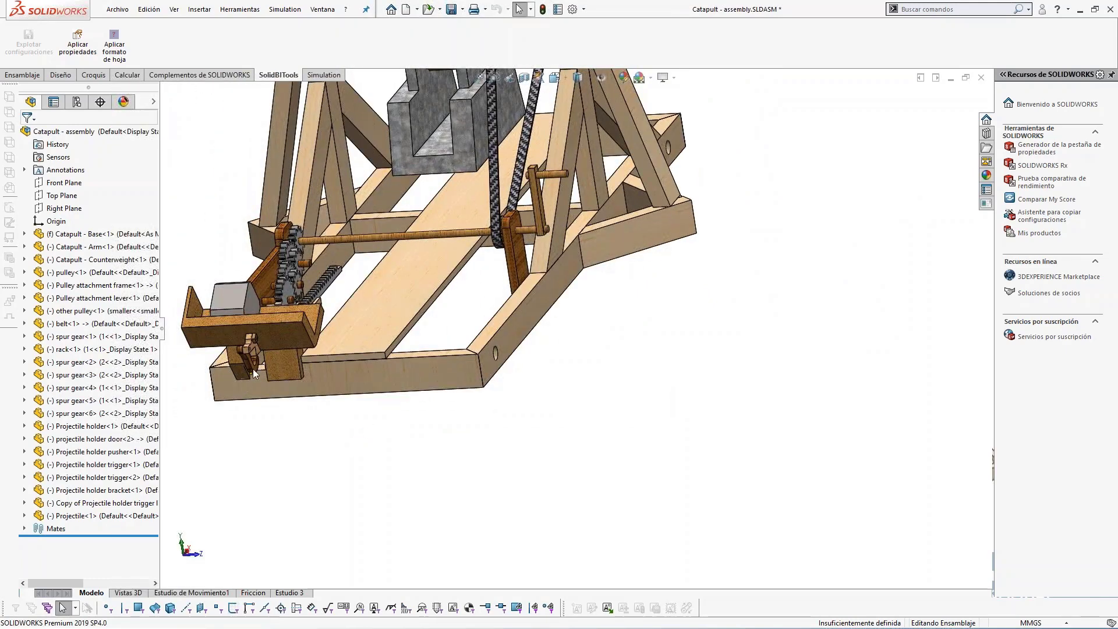
{"action": "middle_click_drag", "start_coordinate": [263, 371], "coordinate": [186, 328]}
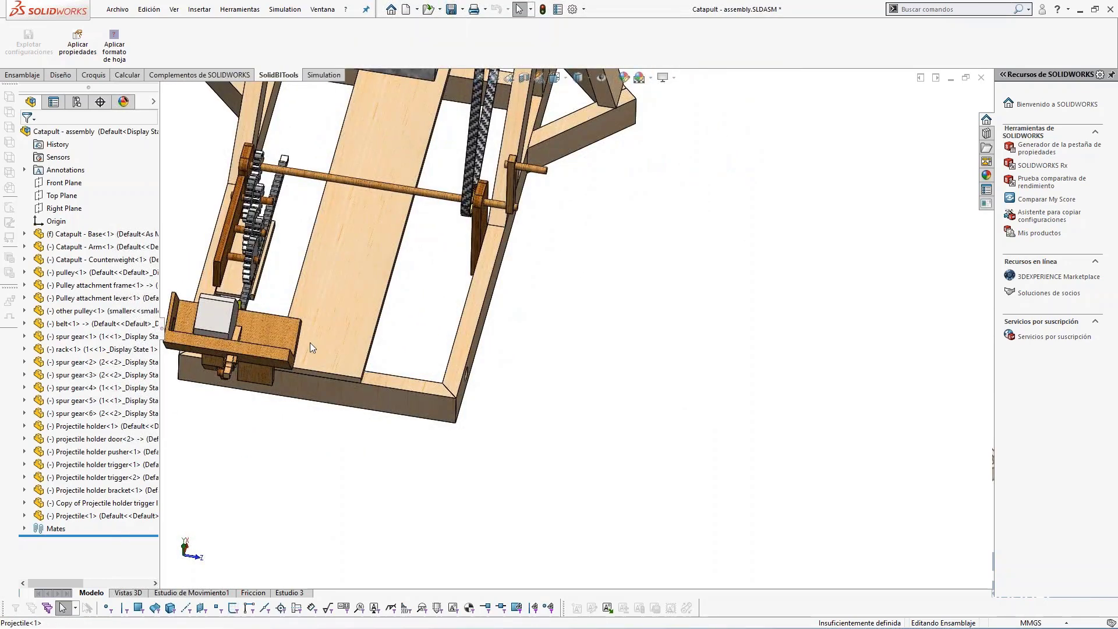
{"action": "middle_click_drag", "start_coordinate": [326, 348], "coordinate": [348, 225]}
{"action": "scroll", "coordinate": [411, 319], "scroll_direction": "up", "scroll_amount": 6}
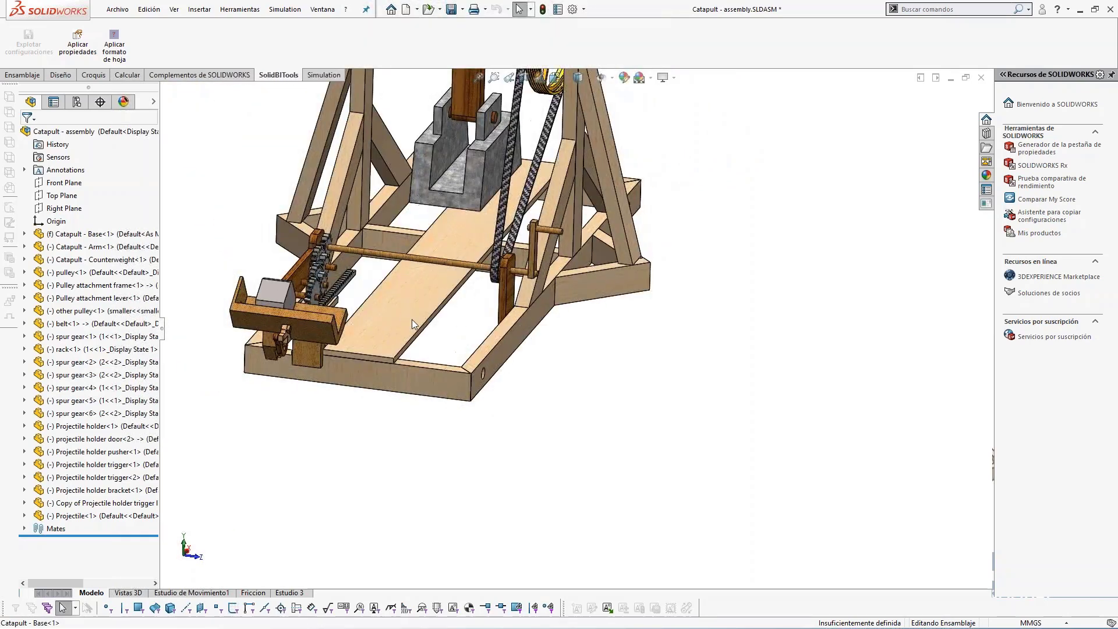
{"action": "middle_click_drag", "start_coordinate": [509, 345], "coordinate": [504, 327]}
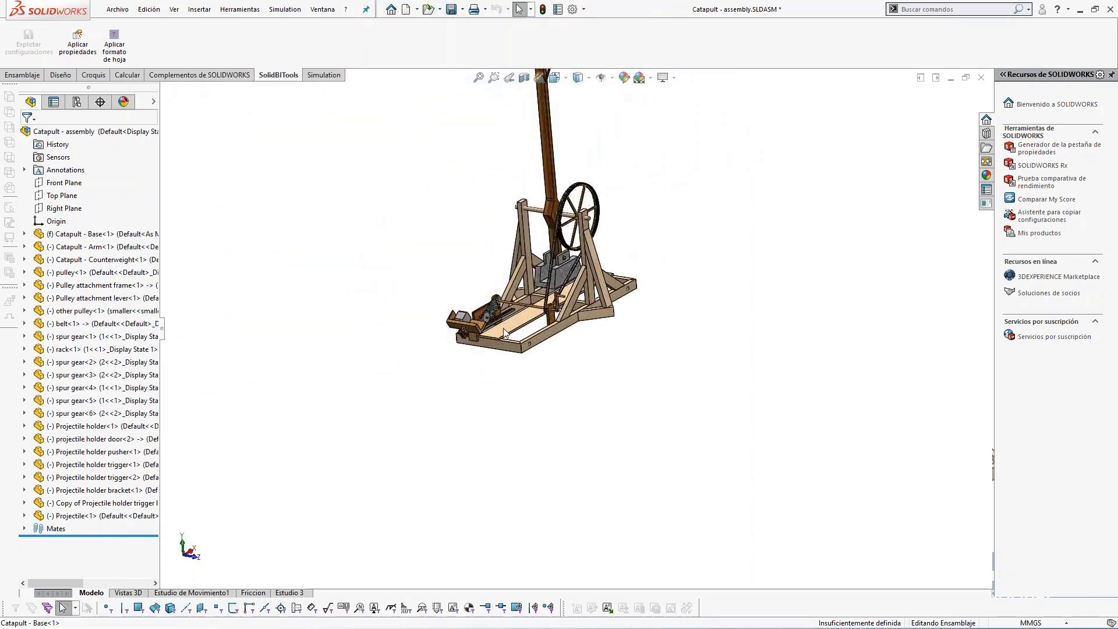
{"action": "scroll", "coordinate": [504, 327], "scroll_direction": "down", "scroll_amount": 3}
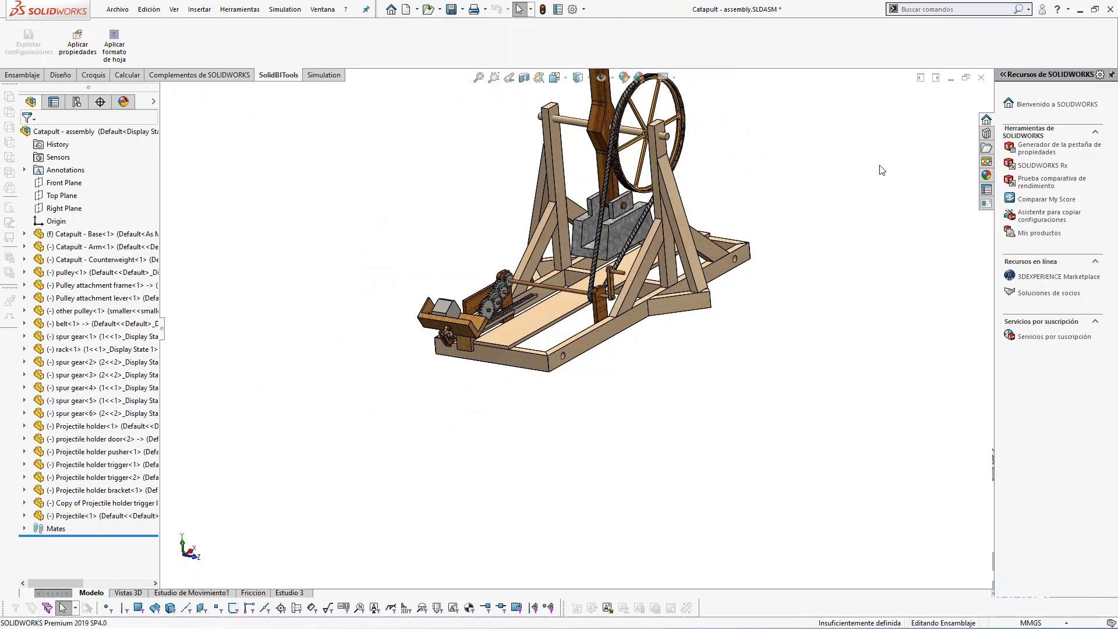
{"action": "scroll", "coordinate": [532, 286], "scroll_direction": "up", "scroll_amount": 2}
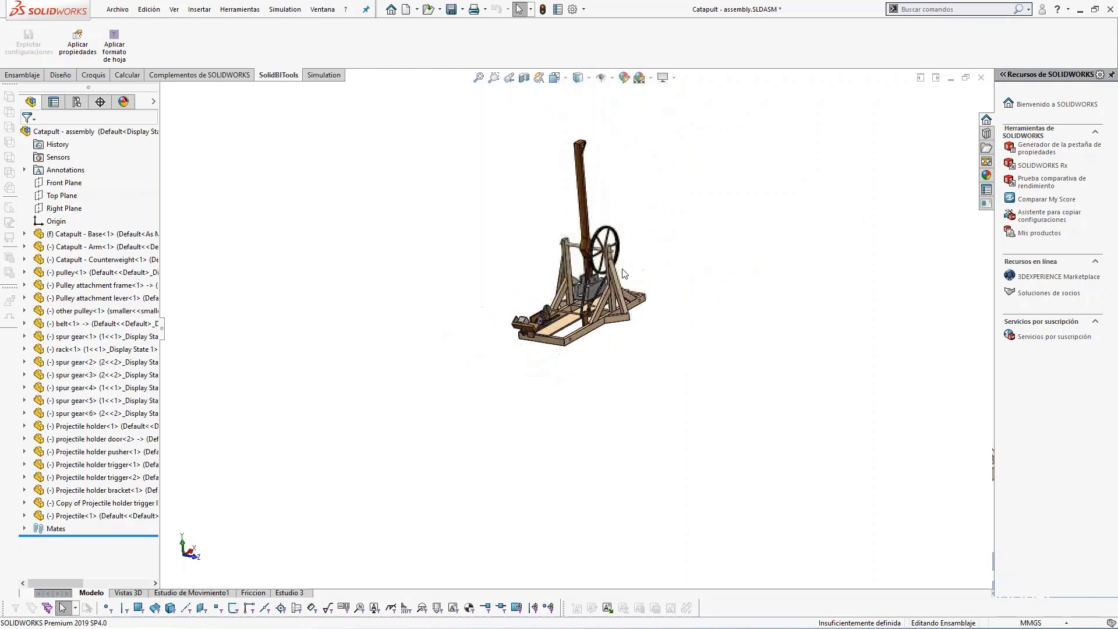
Step: Test the mechanism by turning the pulley attachment lever's handle, and undo the movement
{"action": "scroll", "coordinate": [608, 325], "scroll_direction": "down", "scroll_amount": 5}
{"action": "scroll", "coordinate": [524, 389], "scroll_direction": "down", "scroll_amount": 3}
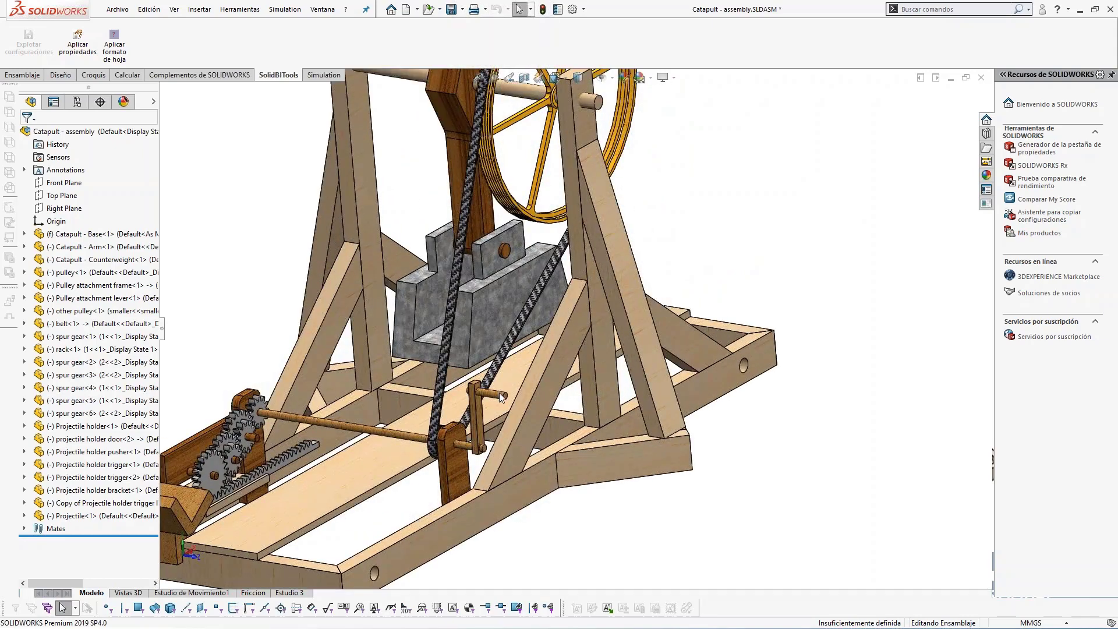
{"action": "left_click_drag", "start_coordinate": [499, 394], "coordinate": [527, 462]}
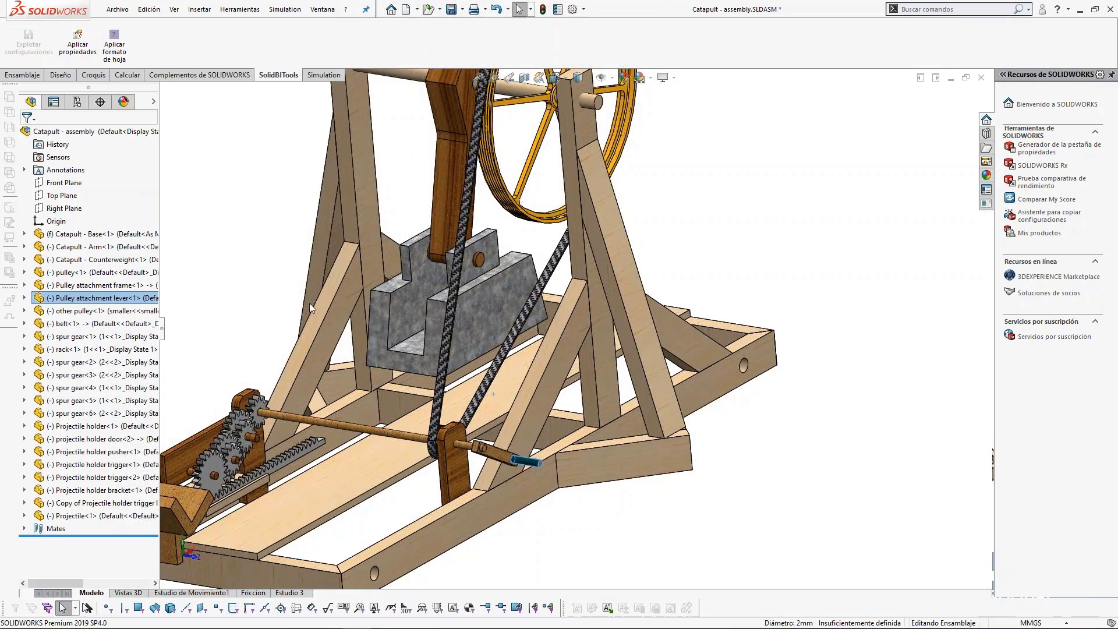
{"action": "left_click", "coordinate": [497, 10]}
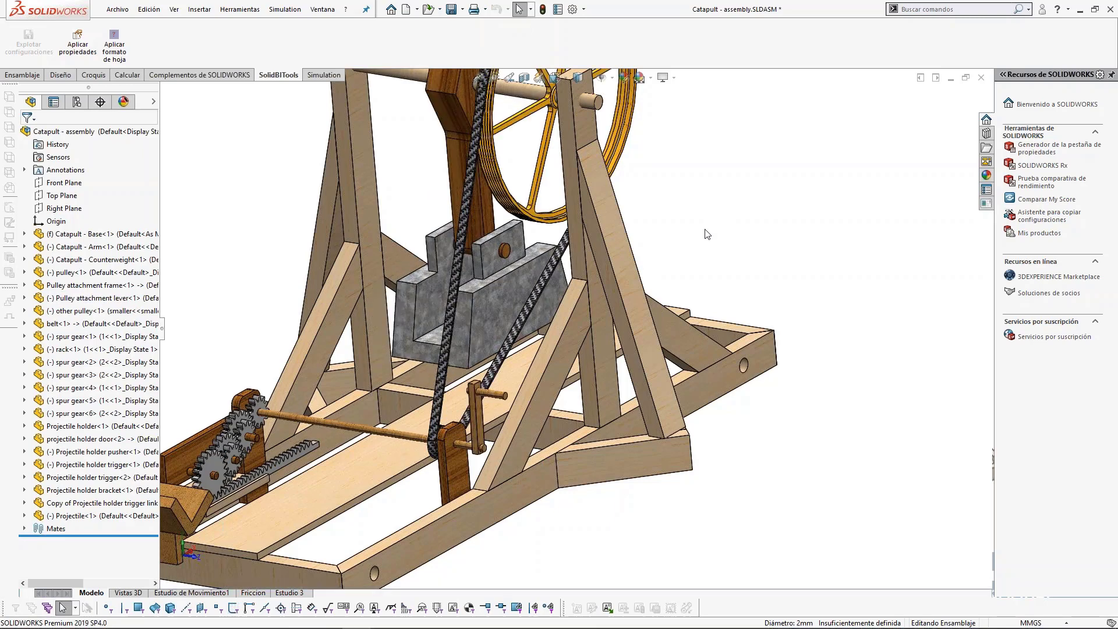
Step: Check the SOLIDWORKS Motion entry in the add-ins manager and close the manager without changing anything
{"action": "scroll", "coordinate": [681, 189], "scroll_direction": "up", "scroll_amount": 5}
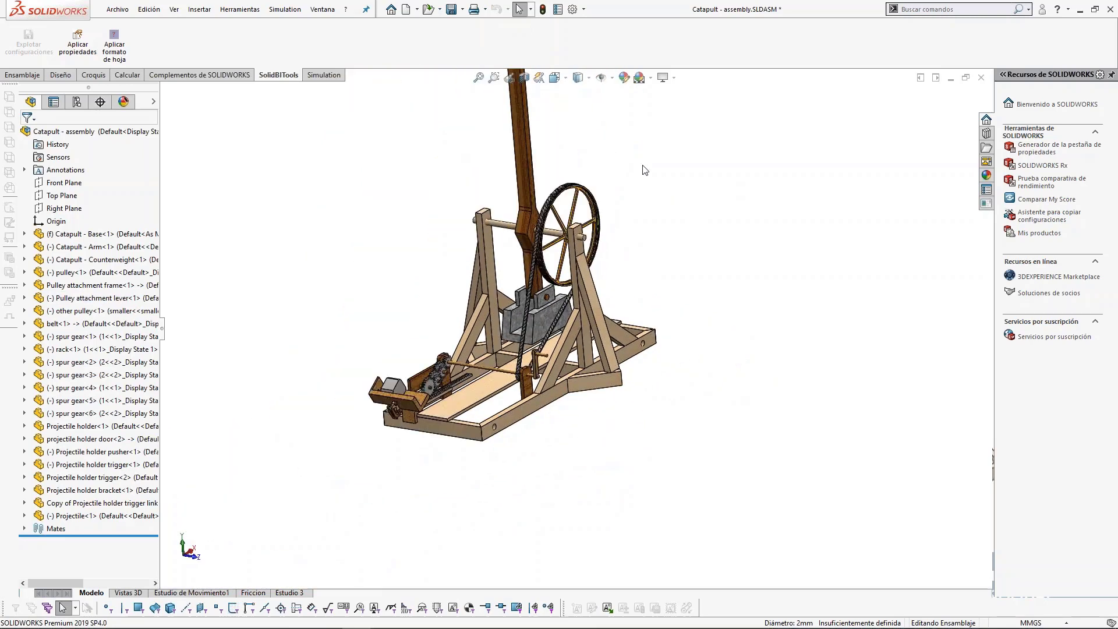
{"action": "scroll", "coordinate": [634, 166], "scroll_direction": "up", "scroll_amount": 3}
{"action": "middle_click_drag", "start_coordinate": [626, 162], "coordinate": [611, 272]}
{"action": "scroll", "coordinate": [611, 272], "scroll_direction": "down", "scroll_amount": 2}
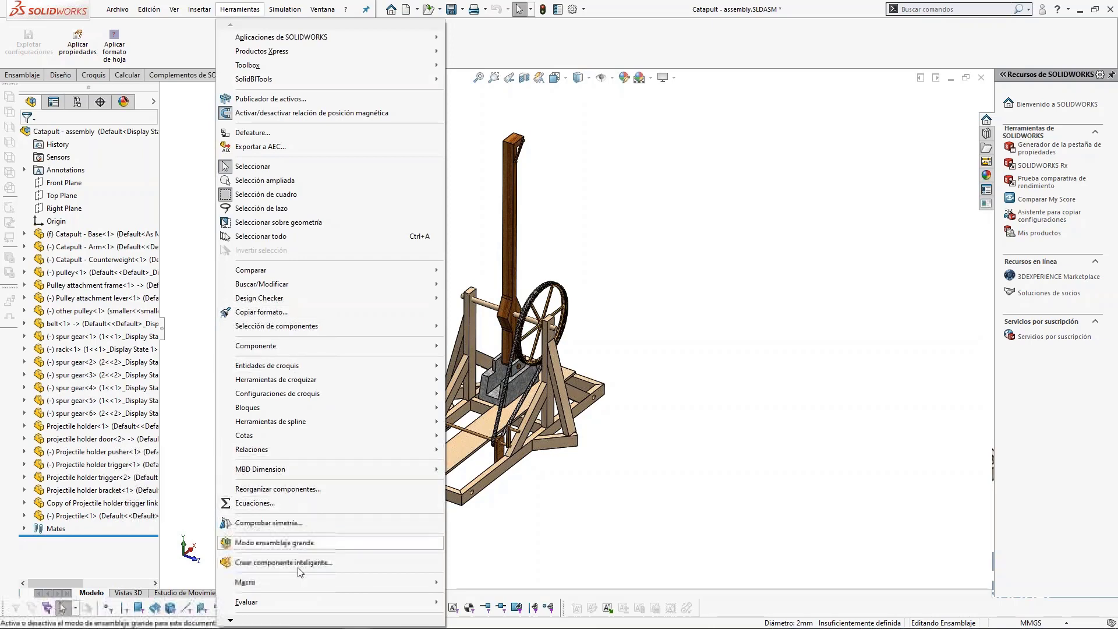
{"action": "scroll", "coordinate": [274, 579], "scroll_direction": "down", "scroll_amount": 3}
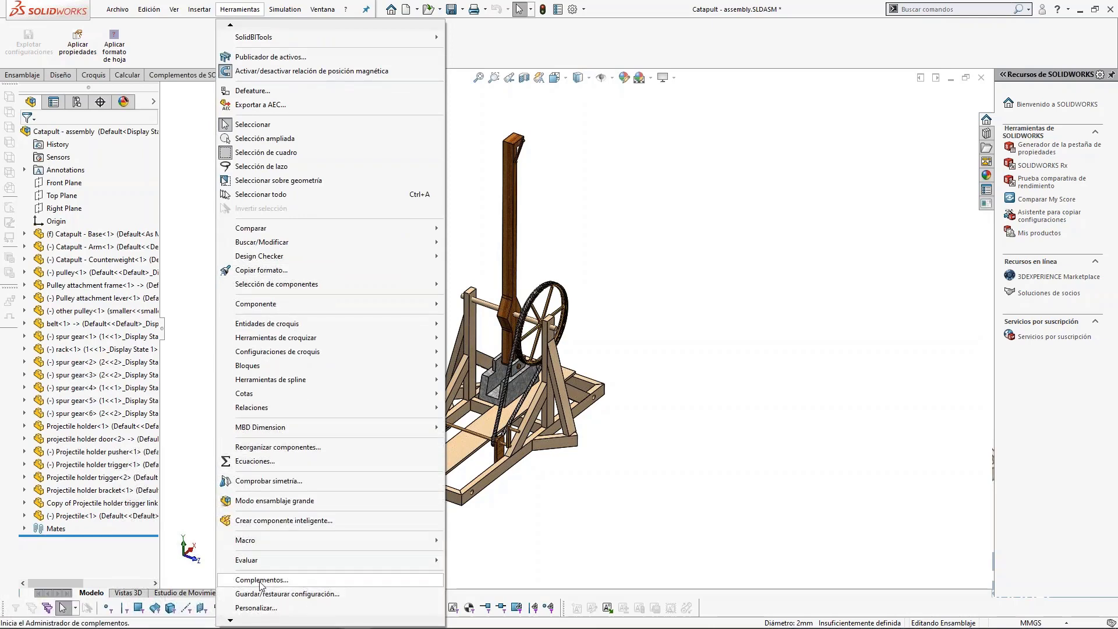
{"action": "left_click", "coordinate": [262, 580]}
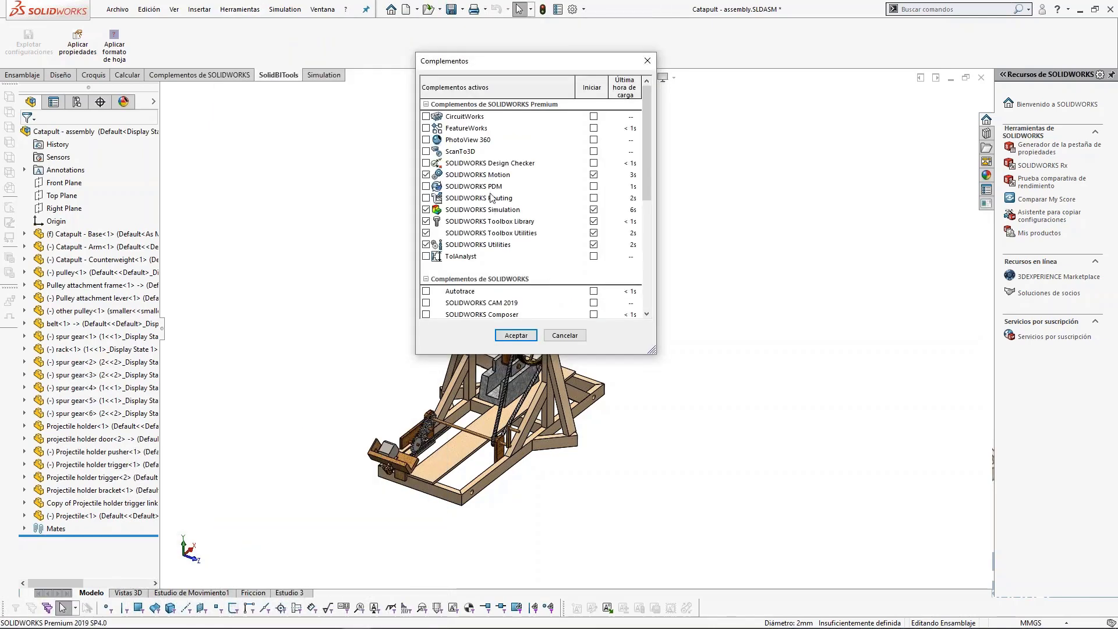
{"action": "left_click", "coordinate": [542, 190]}
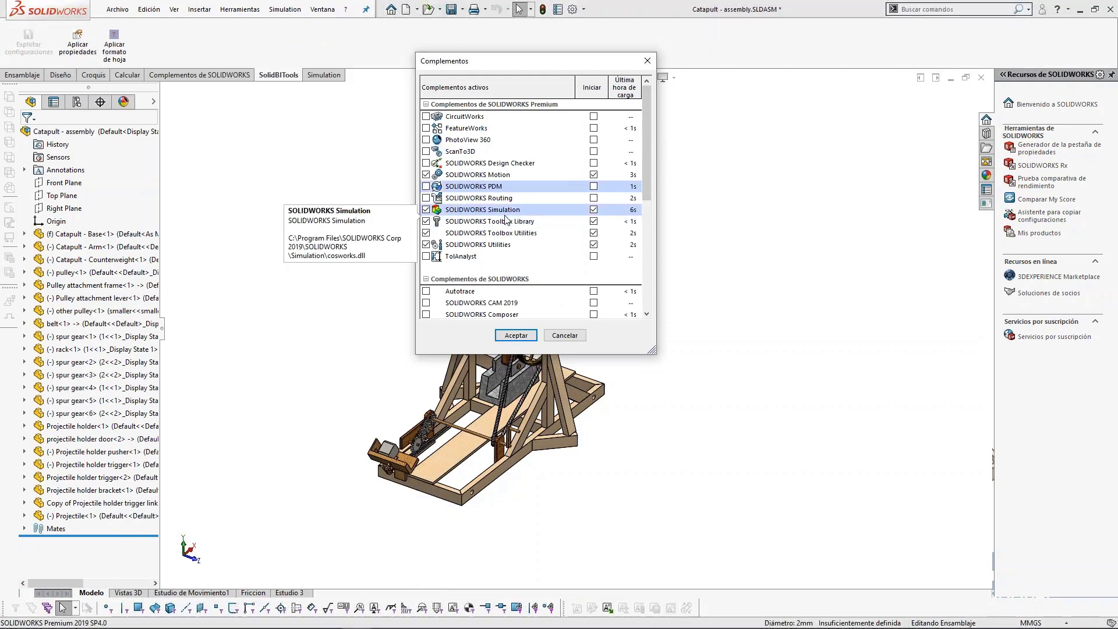
{"action": "left_click", "coordinate": [497, 176]}
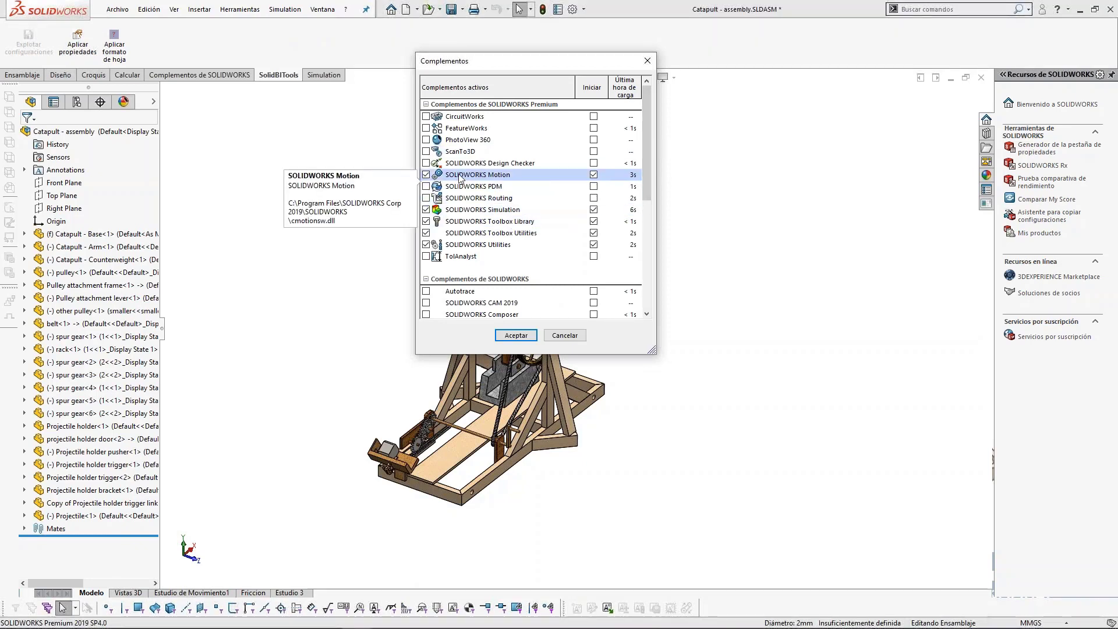
{"action": "left_click", "coordinate": [646, 60]}
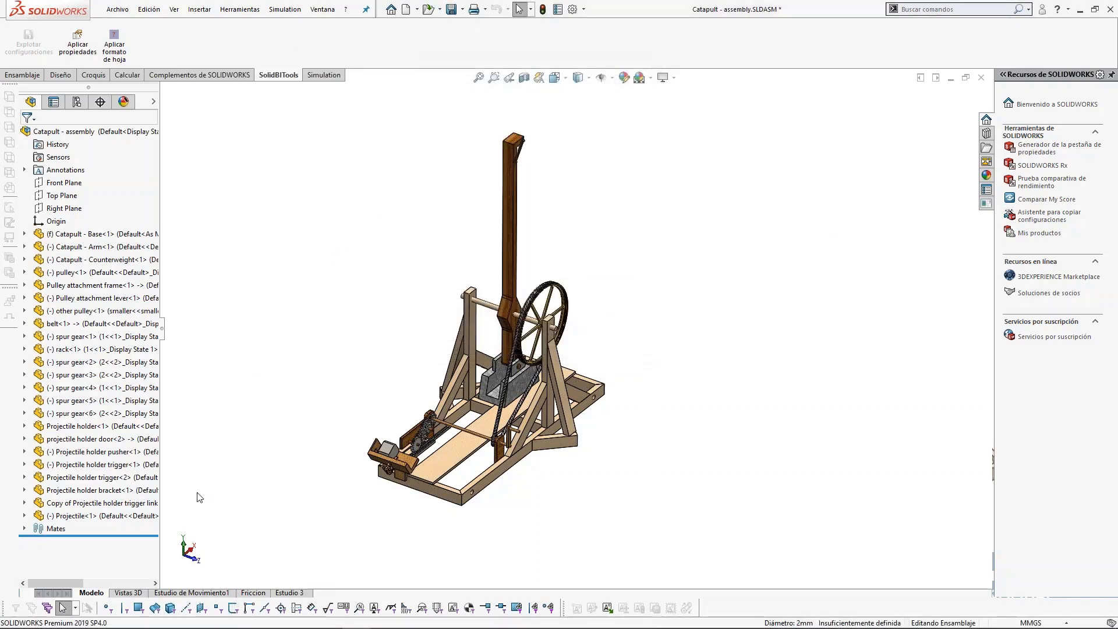
Step: Create a new motion study for the catapult assembly from the existing study Estudio 3
{"action": "left_click", "coordinate": [289, 592]}
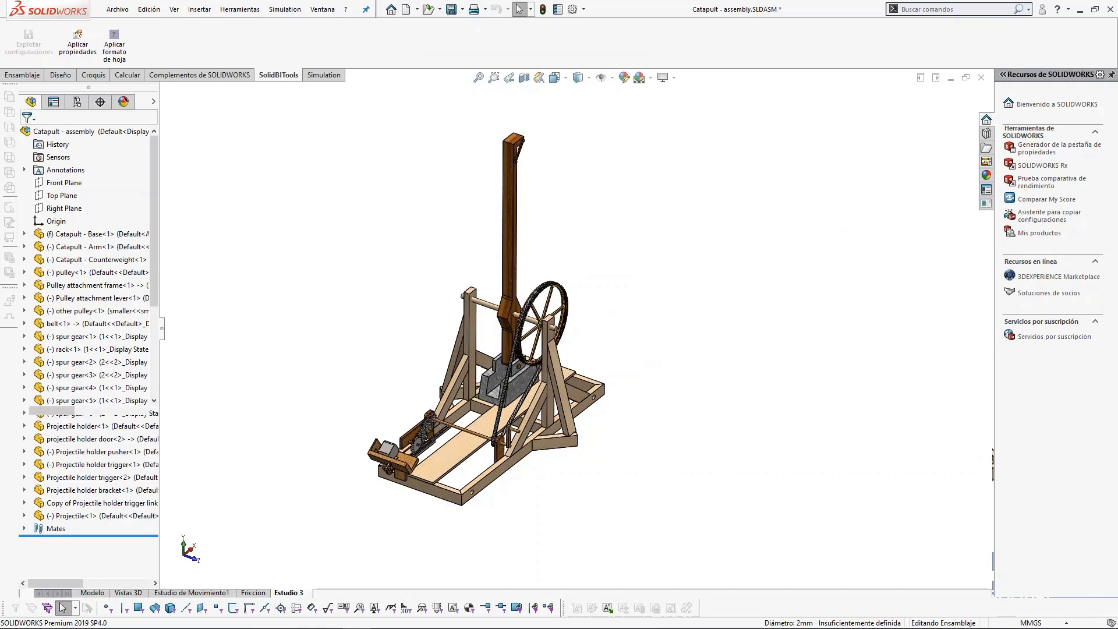
{"action": "right_click", "coordinate": [267, 592]}
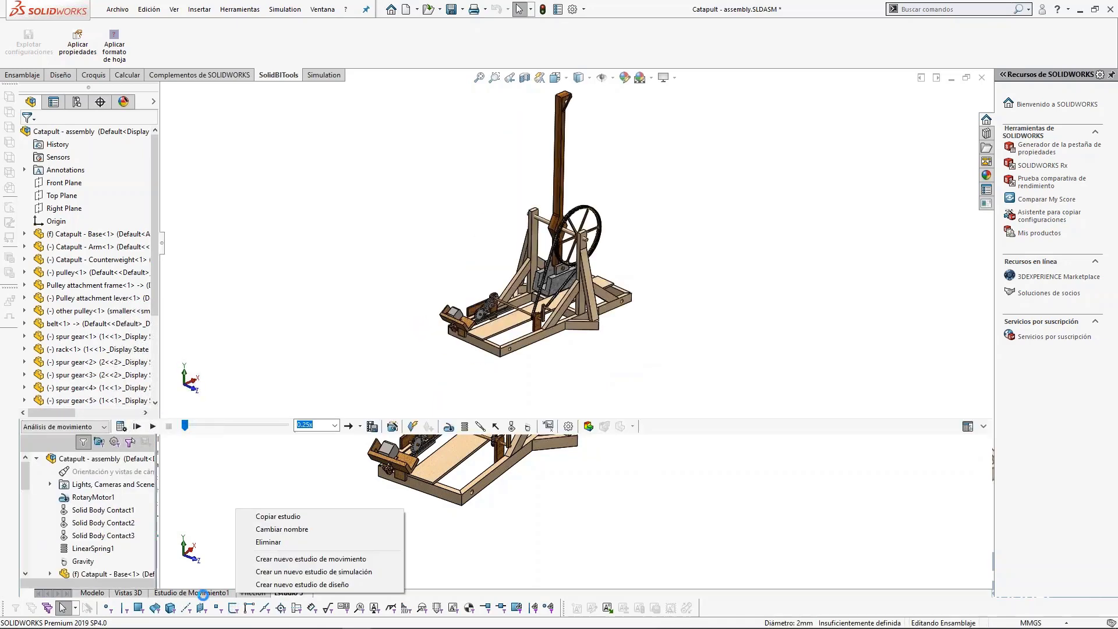
{"action": "left_click", "coordinate": [374, 560]}
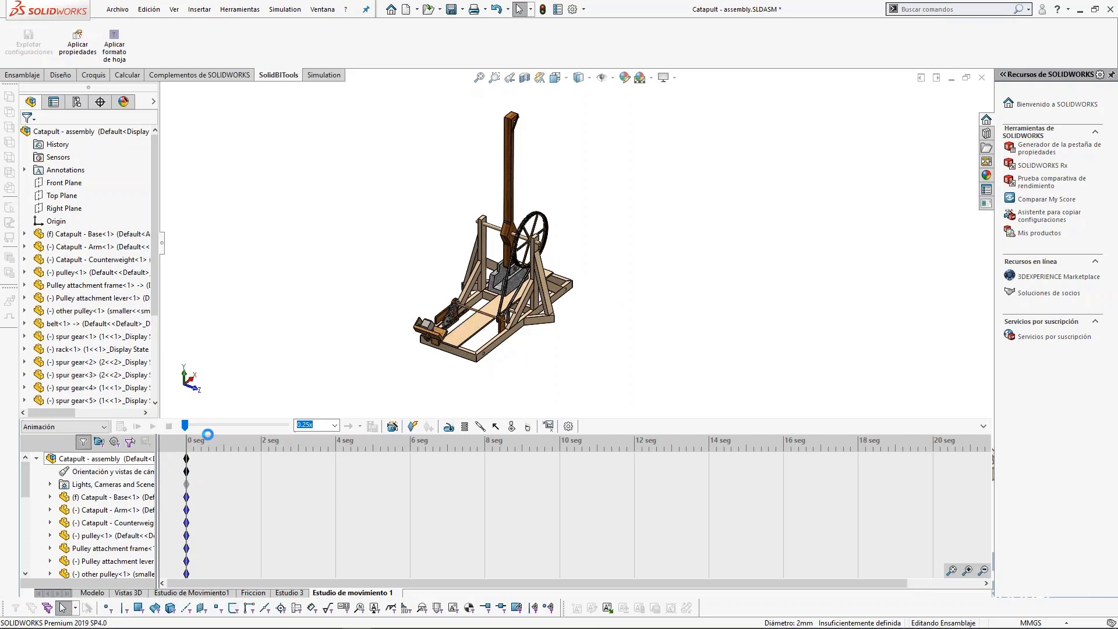
Step: Widen the new study's component tree and set the study type to Análisis de movimiento
{"action": "left_click_drag", "start_coordinate": [158, 457], "coordinate": [198, 447]}
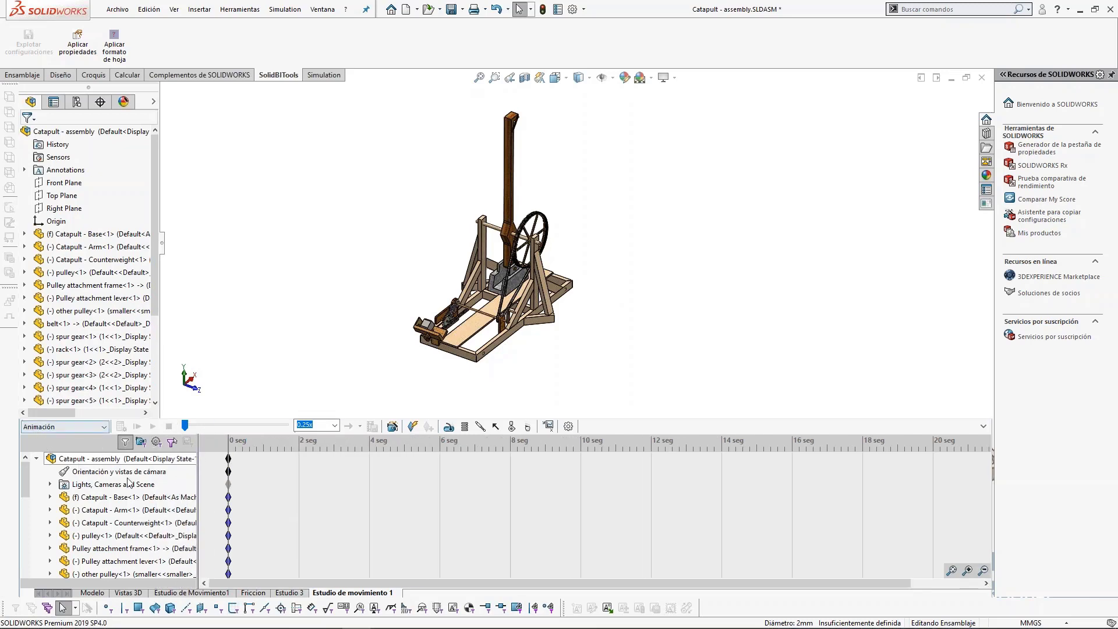
{"action": "scroll", "coordinate": [132, 498], "scroll_direction": "down", "scroll_amount": 8}
{"action": "scroll", "coordinate": [123, 512], "scroll_direction": "up", "scroll_amount": 8}
{"action": "left_click", "coordinate": [103, 427]}
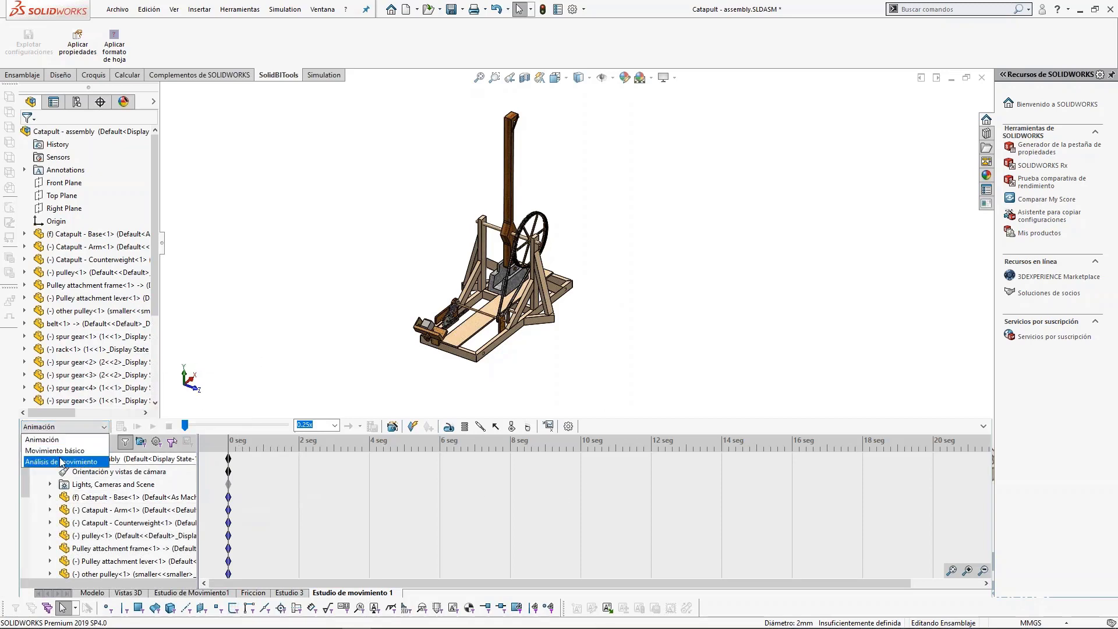
{"action": "left_click", "coordinate": [63, 461]}
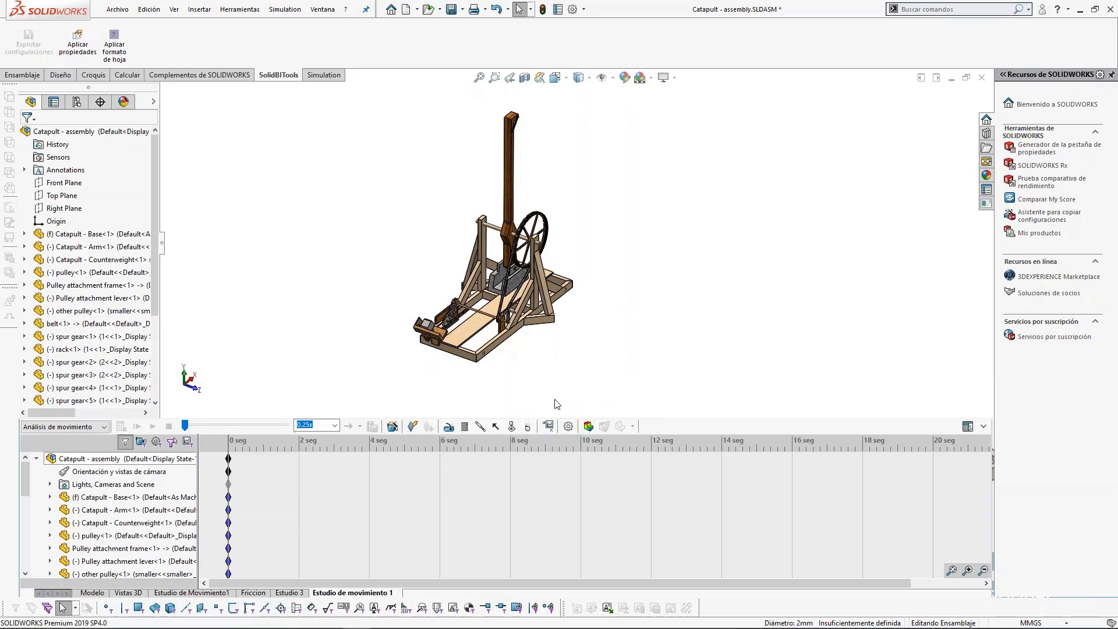
Step: Set the motion analysis to 50 frames per second in the study properties and accept
{"action": "left_click", "coordinate": [569, 428]}
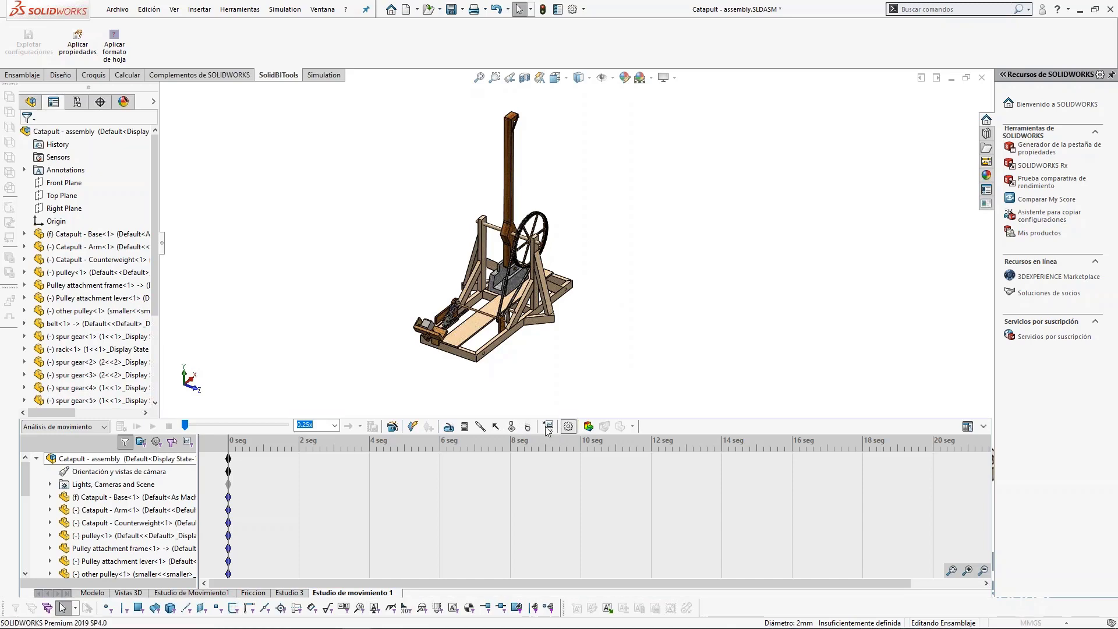
{"action": "mouse_move", "coordinate": [155, 186]}
{"action": "left_mouse_down"}
{"action": "mouse_move", "coordinate": [147, 268]}
{"action": "mouse_move", "coordinate": [150, 206]}
{"action": "left_mouse_up"}
{"action": "left_click_drag", "start_coordinate": [68, 204], "coordinate": [16, 204]}
{"action": "type", "text": "50"}
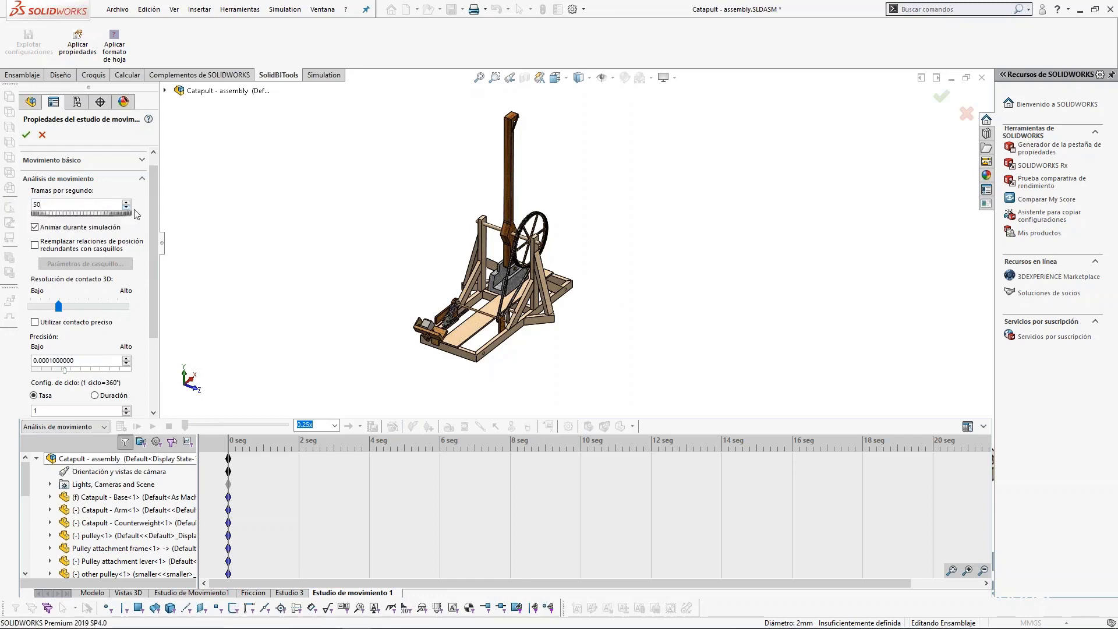
{"action": "left_click_drag", "start_coordinate": [154, 200], "coordinate": [164, 279]}
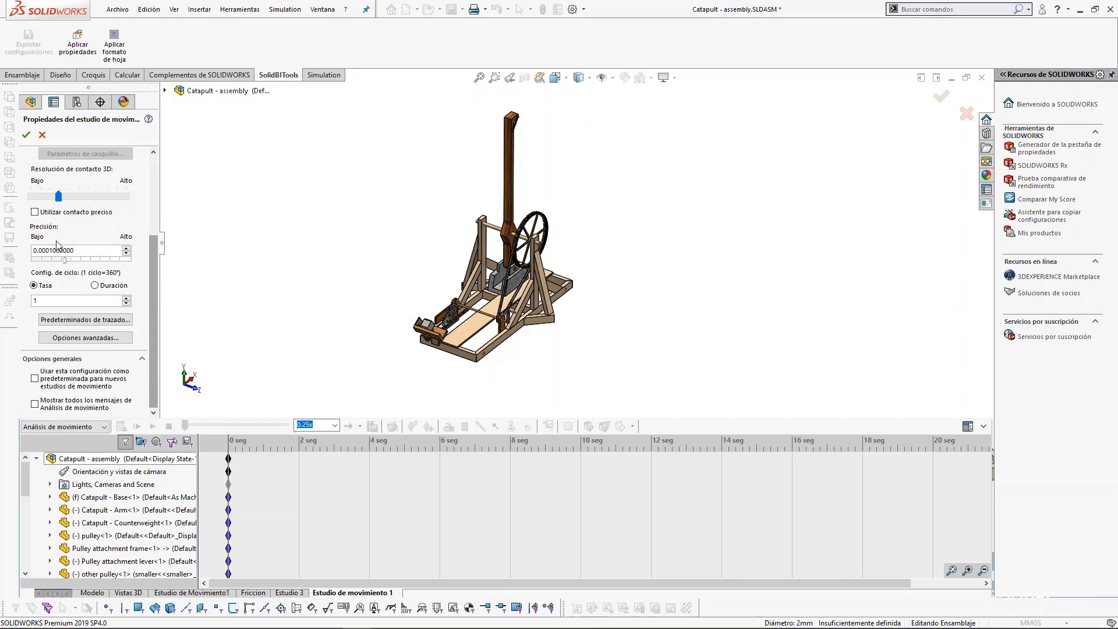
{"action": "left_click", "coordinate": [24, 135]}
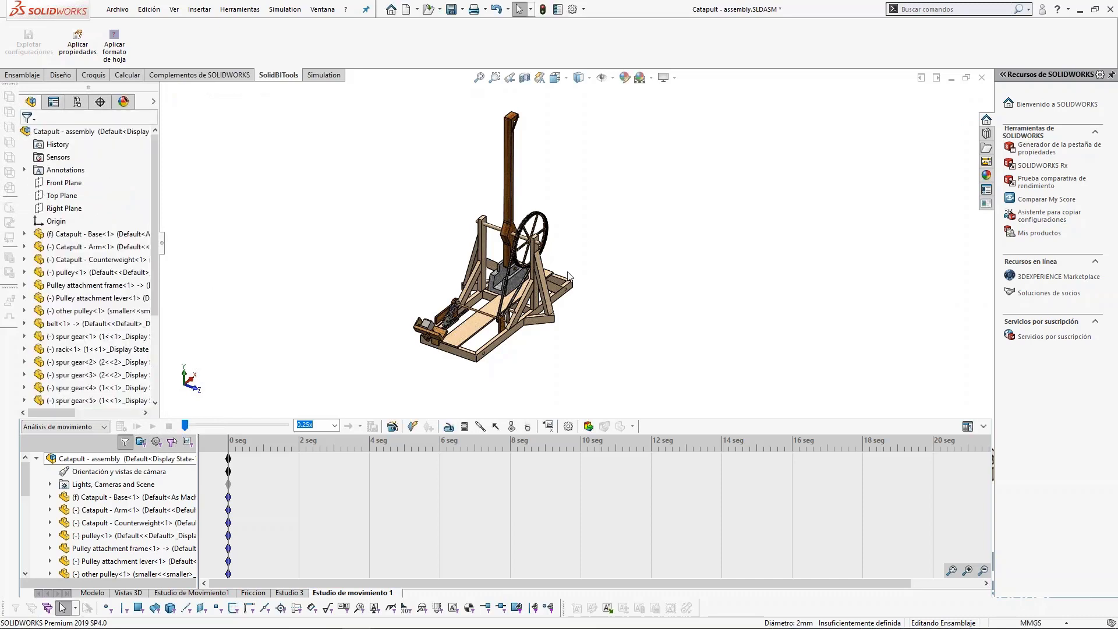
Step: Filter the study tree to driving elements only, and add gravity along the Y axis
{"action": "scroll", "coordinate": [570, 195], "scroll_direction": "down", "scroll_amount": 1}
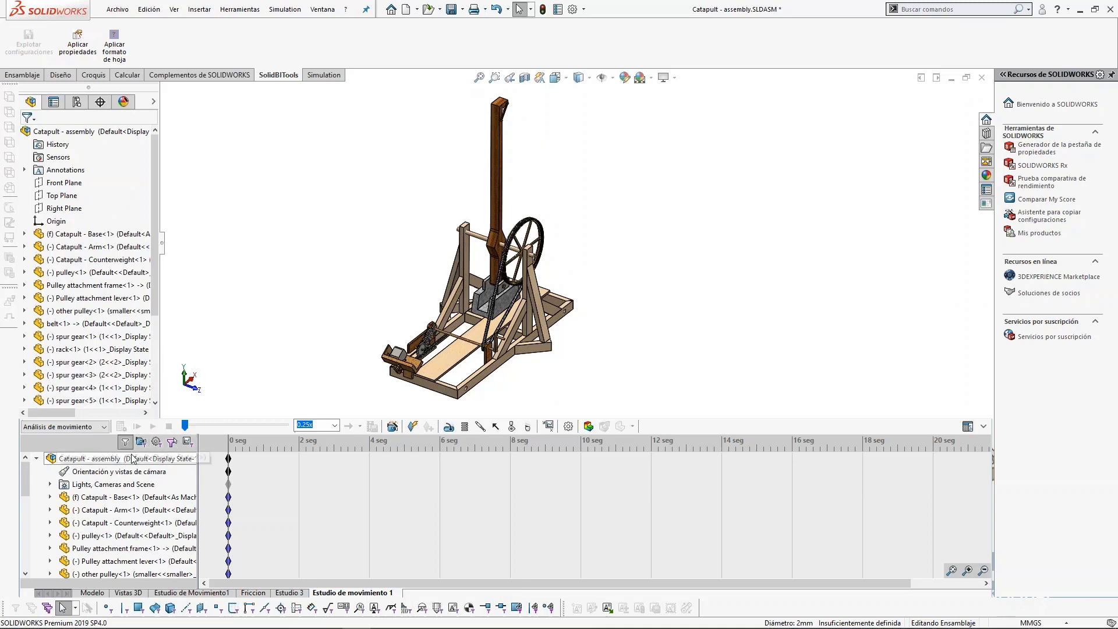
{"action": "left_click", "coordinate": [162, 442]}
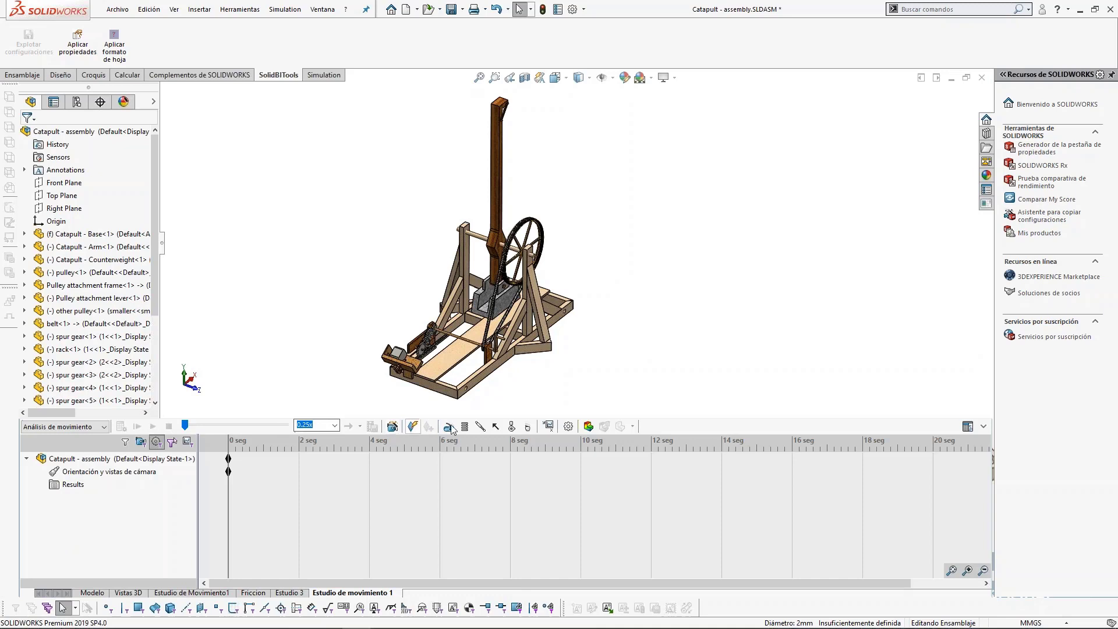
{"action": "left_click", "coordinate": [527, 428]}
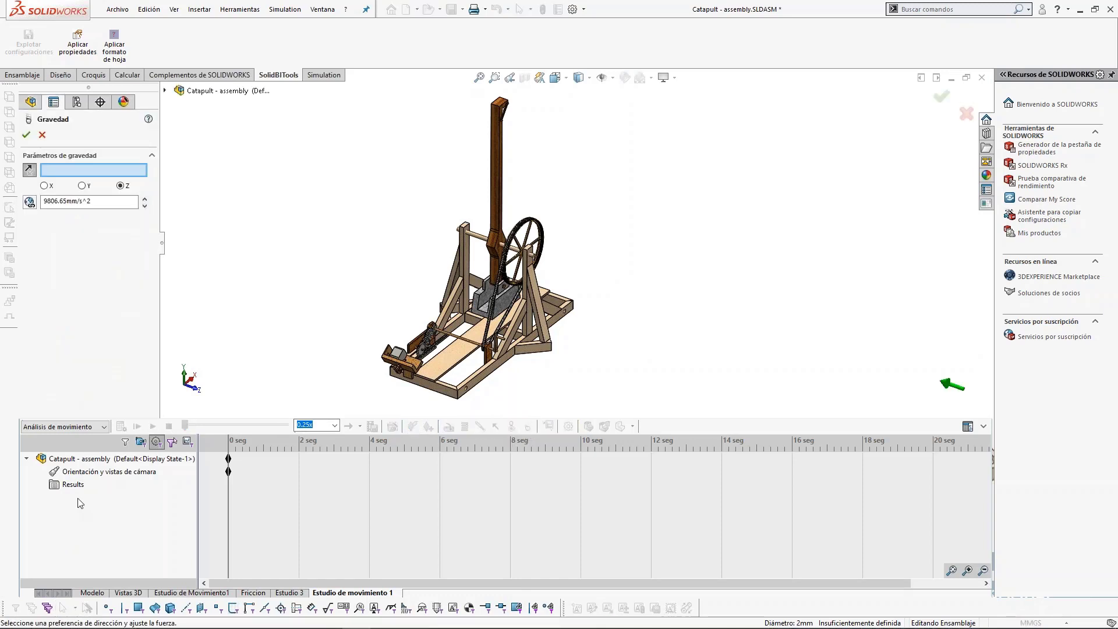
{"action": "left_click", "coordinate": [81, 186]}
{"action": "left_click", "coordinate": [26, 135]}
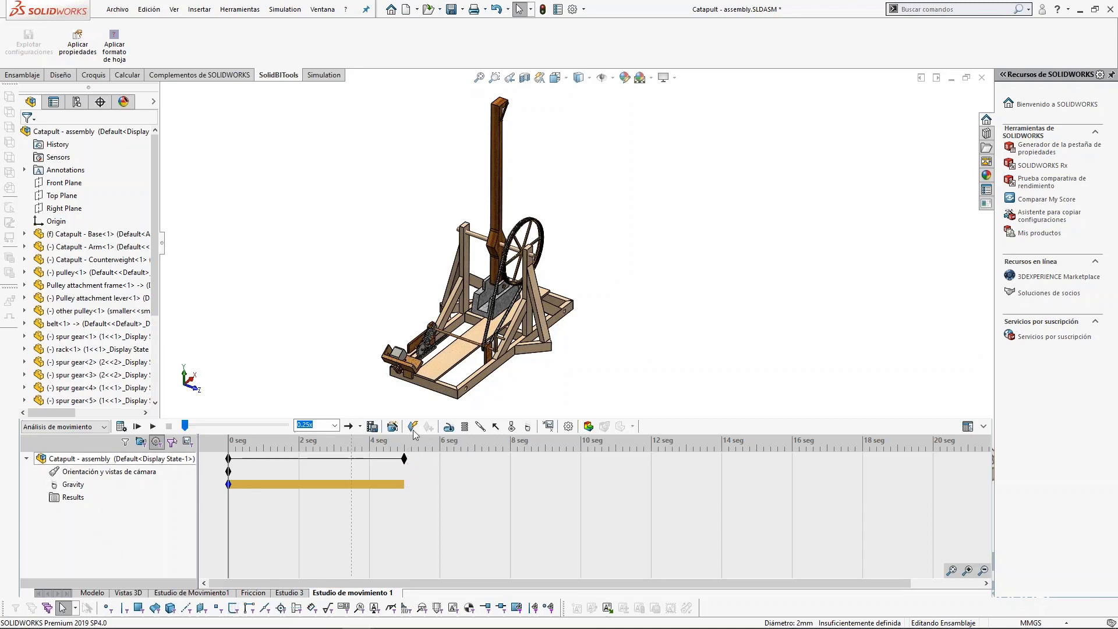
Step: Start a rotary motor on the circular end edge of the pulley attachment lever's handle
{"action": "left_click", "coordinate": [449, 427]}
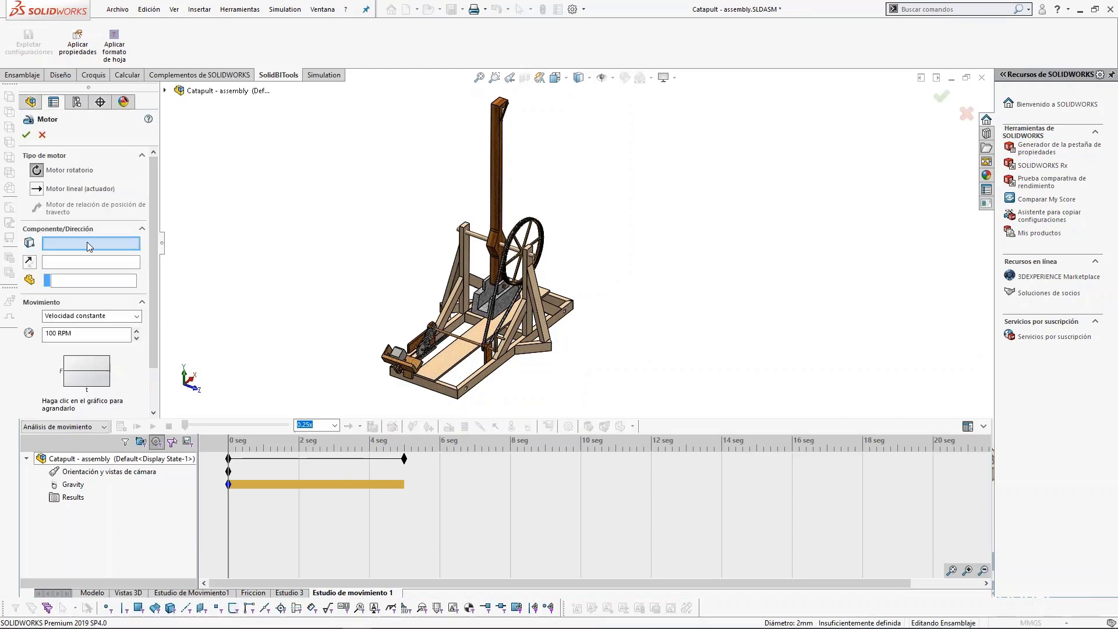
{"action": "scroll", "coordinate": [534, 342], "scroll_direction": "down", "scroll_amount": 2}
{"action": "scroll", "coordinate": [623, 192], "scroll_direction": "down", "scroll_amount": 8}
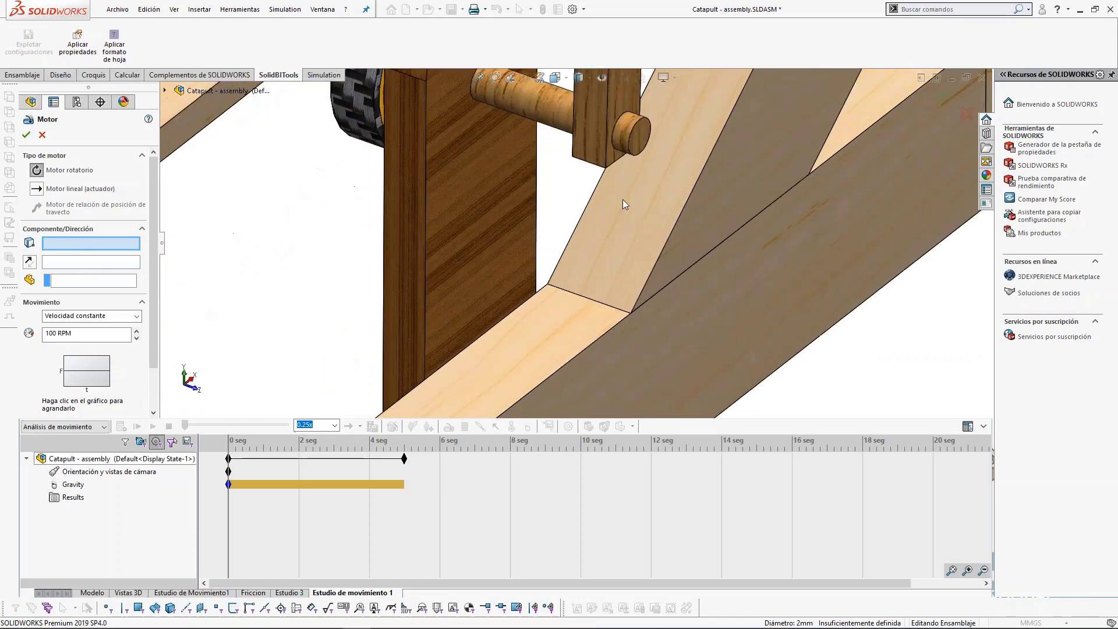
{"action": "scroll", "coordinate": [622, 181], "scroll_direction": "down", "scroll_amount": 3}
{"action": "left_click", "coordinate": [570, 221]}
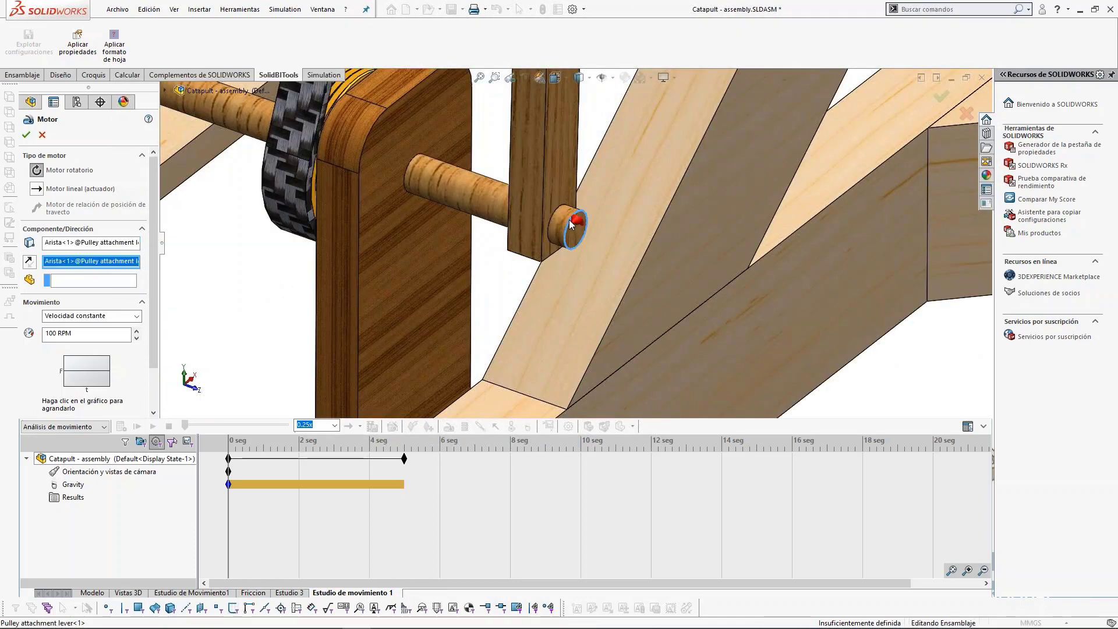
{"action": "middle_click_drag", "start_coordinate": [582, 301], "coordinate": [313, 204]}
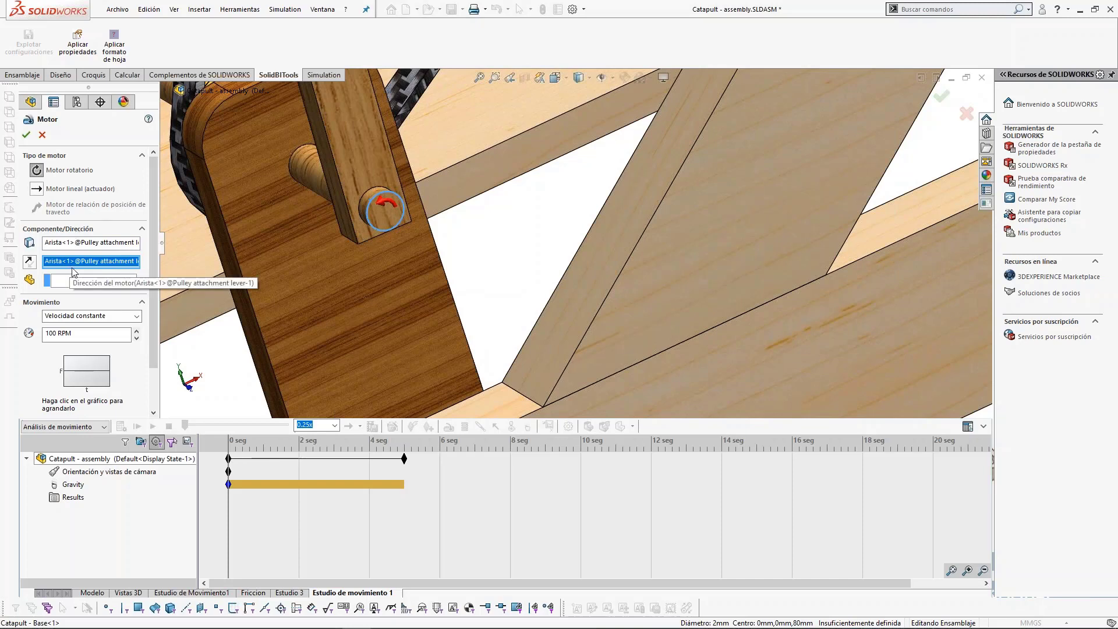
Step: Define the motor's motion as Distancia with 990° displacement, start time 0 s and duration 3 s, and accept it
{"action": "left_click", "coordinate": [138, 316]}
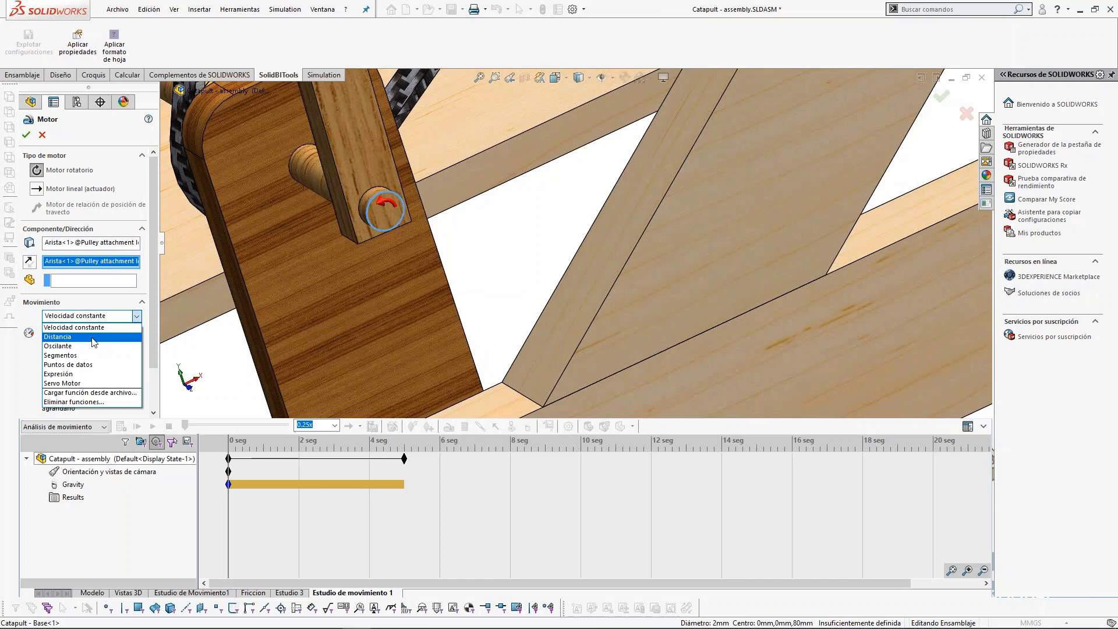
{"action": "left_click", "coordinate": [93, 338]}
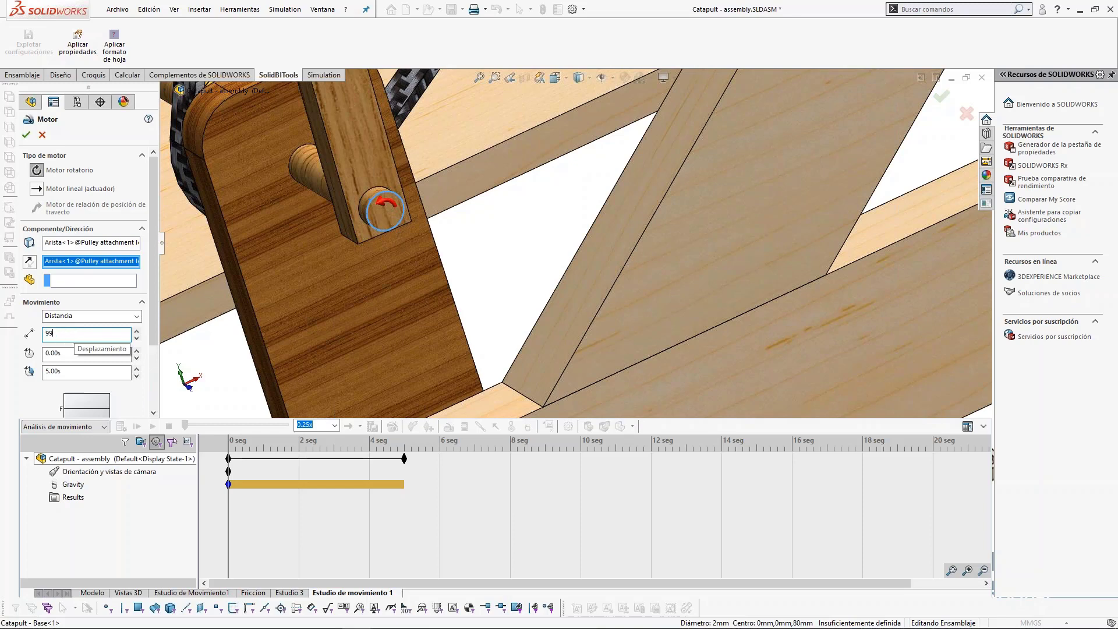
{"action": "left_click", "coordinate": [72, 351]}
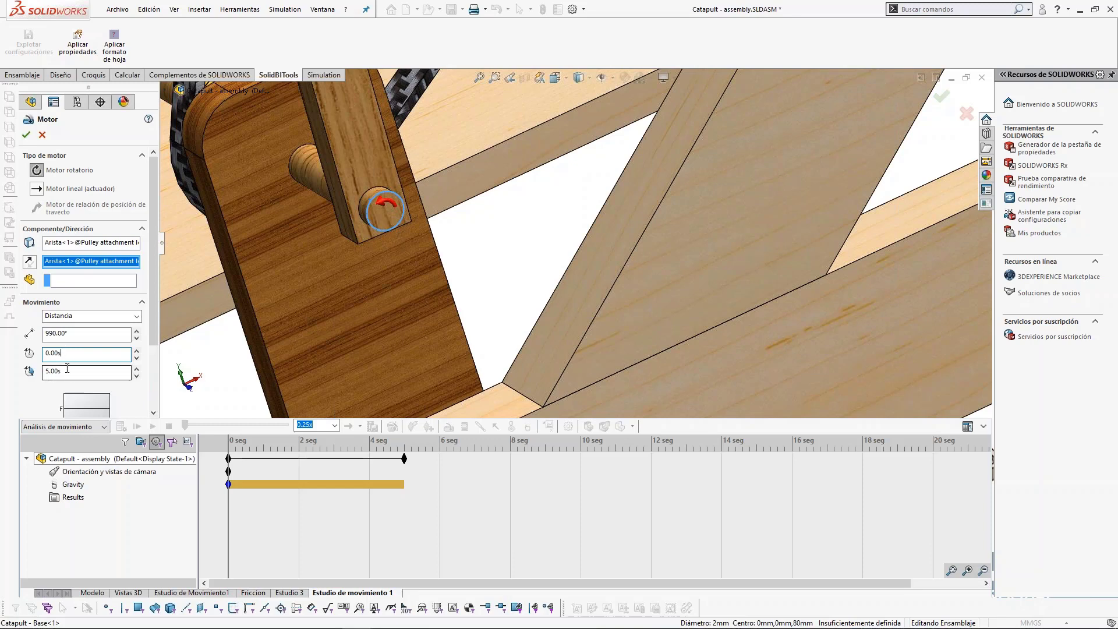
{"action": "left_click_drag", "start_coordinate": [67, 369], "coordinate": [44, 370]}
{"action": "left_click", "coordinate": [68, 351]}
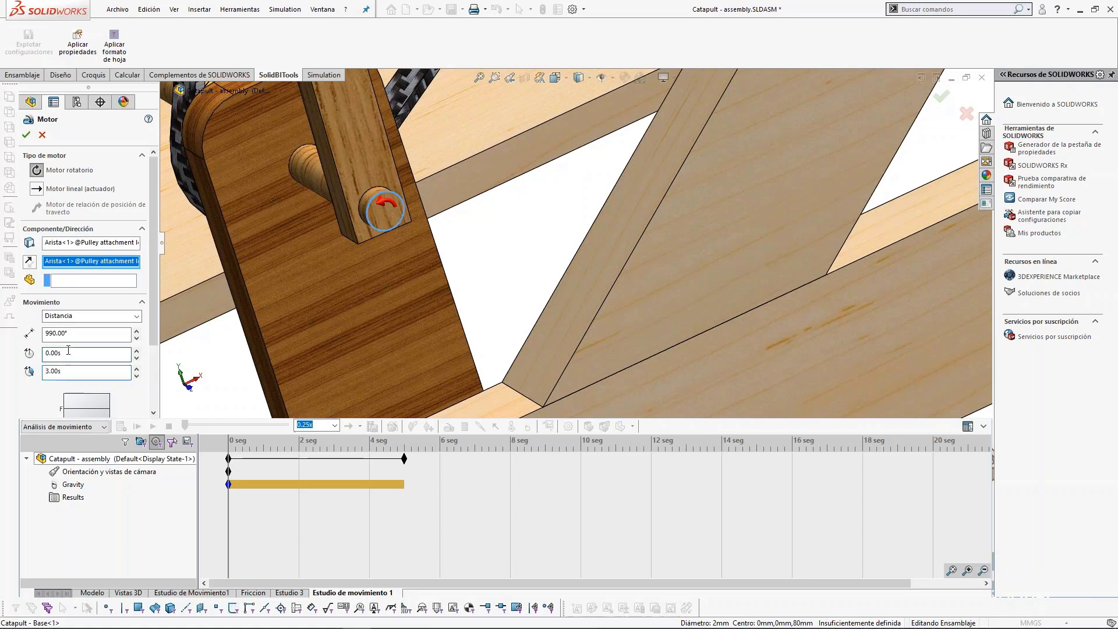
{"action": "left_click", "coordinate": [26, 136]}
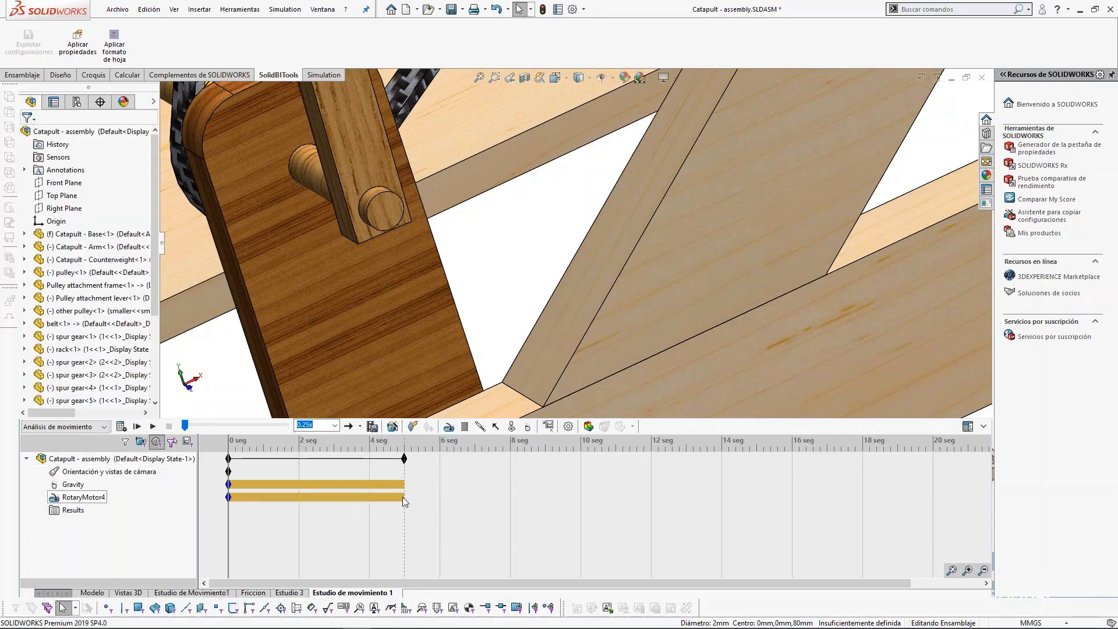
Step: Deactivate the rotary motor from about 3.4 s onward in the study timeline
{"action": "scroll", "coordinate": [576, 243], "scroll_direction": "up", "scroll_amount": 1}
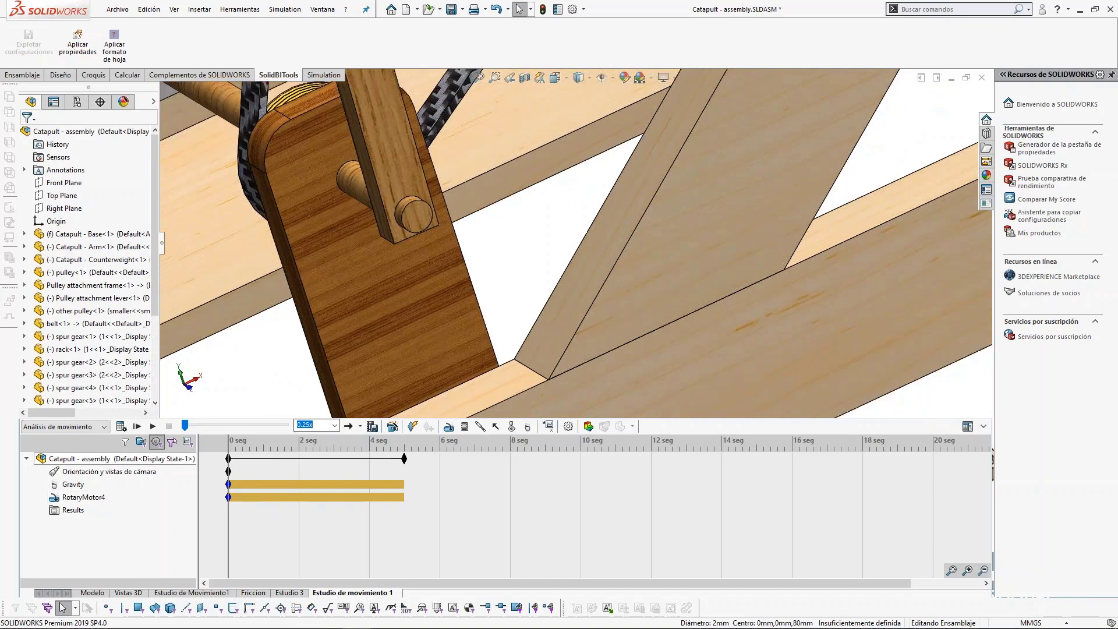
{"action": "scroll", "coordinate": [466, 302], "scroll_direction": "up", "scroll_amount": 5}
{"action": "scroll", "coordinate": [512, 298], "scroll_direction": "up", "scroll_amount": 5}
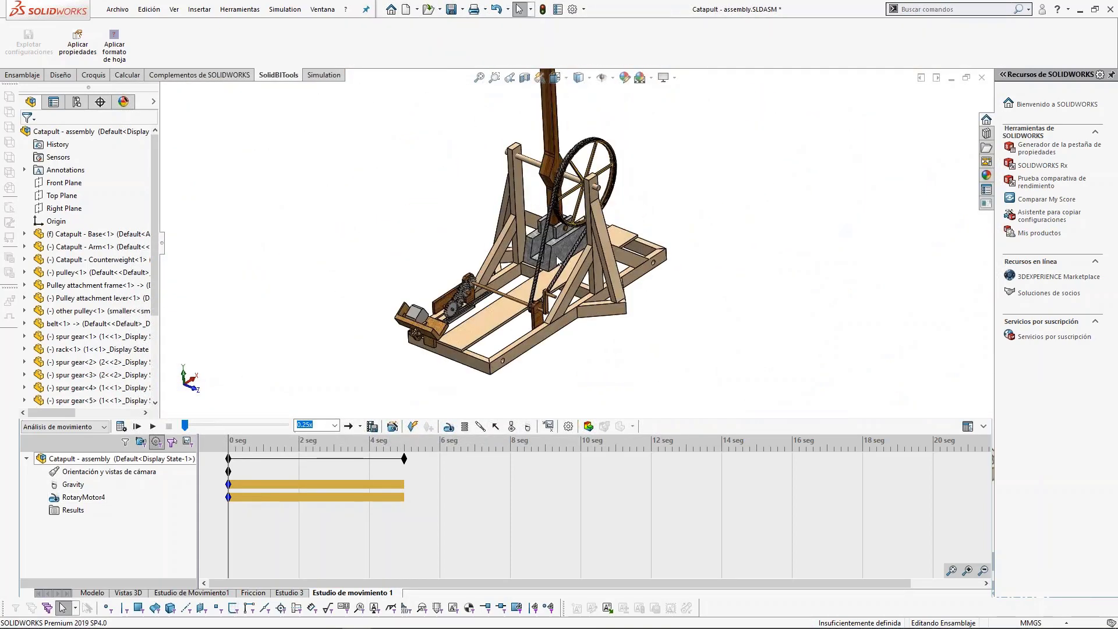
{"action": "scroll", "coordinate": [557, 250], "scroll_direction": "down", "scroll_amount": 1}
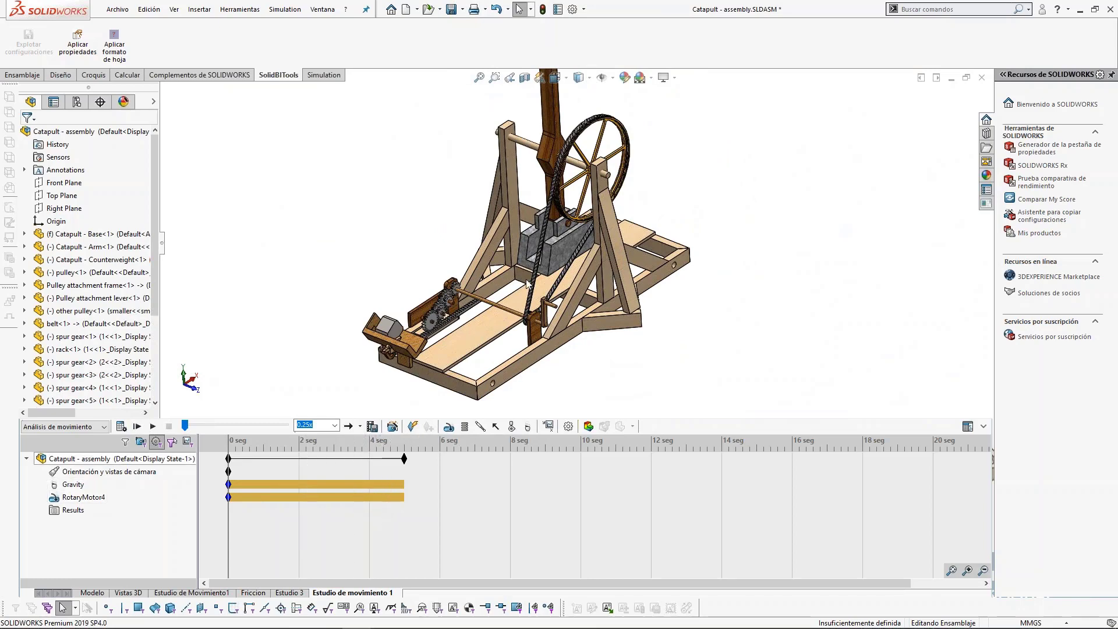
{"action": "scroll", "coordinate": [605, 178], "scroll_direction": "up", "scroll_amount": 3}
{"action": "middle_click_drag", "start_coordinate": [489, 209], "coordinate": [555, 196]}
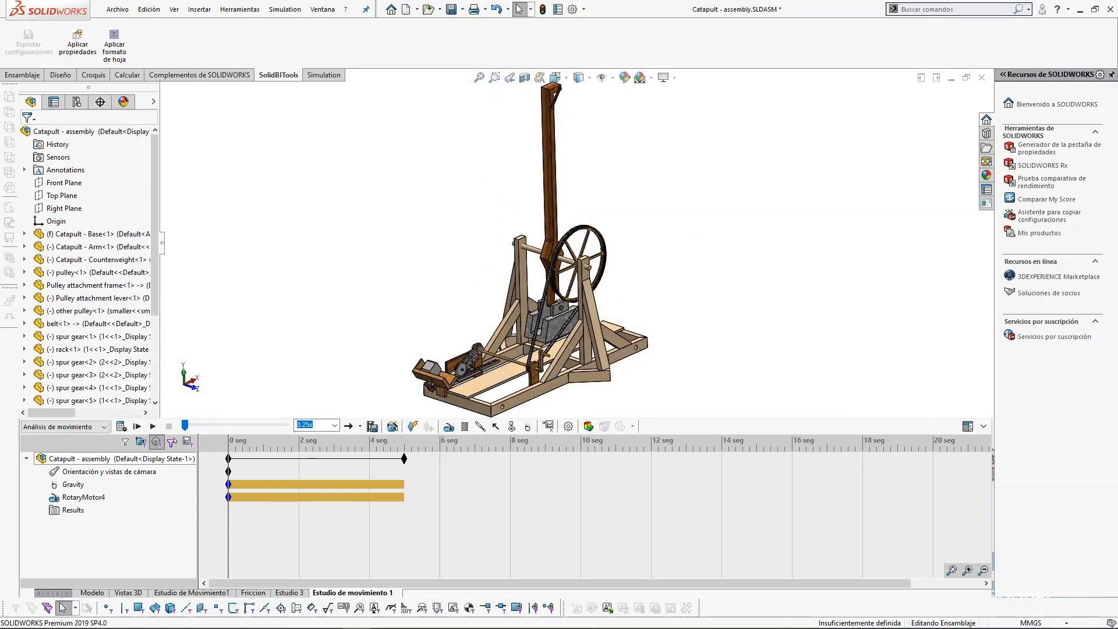
{"action": "scroll", "coordinate": [537, 400], "scroll_direction": "down", "scroll_amount": 2}
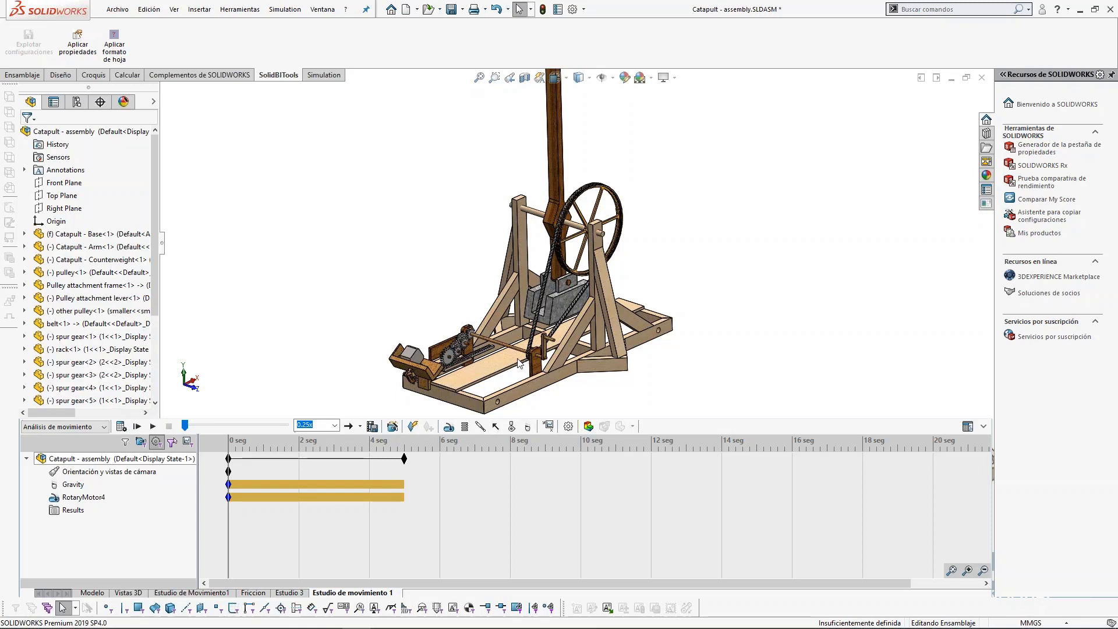
{"action": "right_click", "coordinate": [347, 497]}
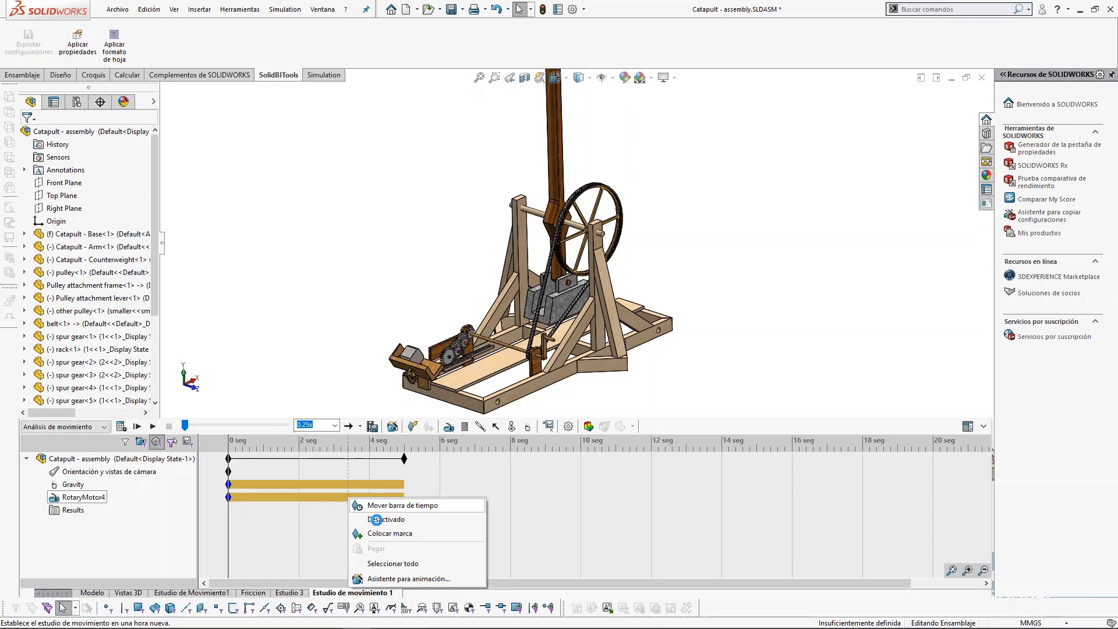
{"action": "left_click", "coordinate": [381, 519]}
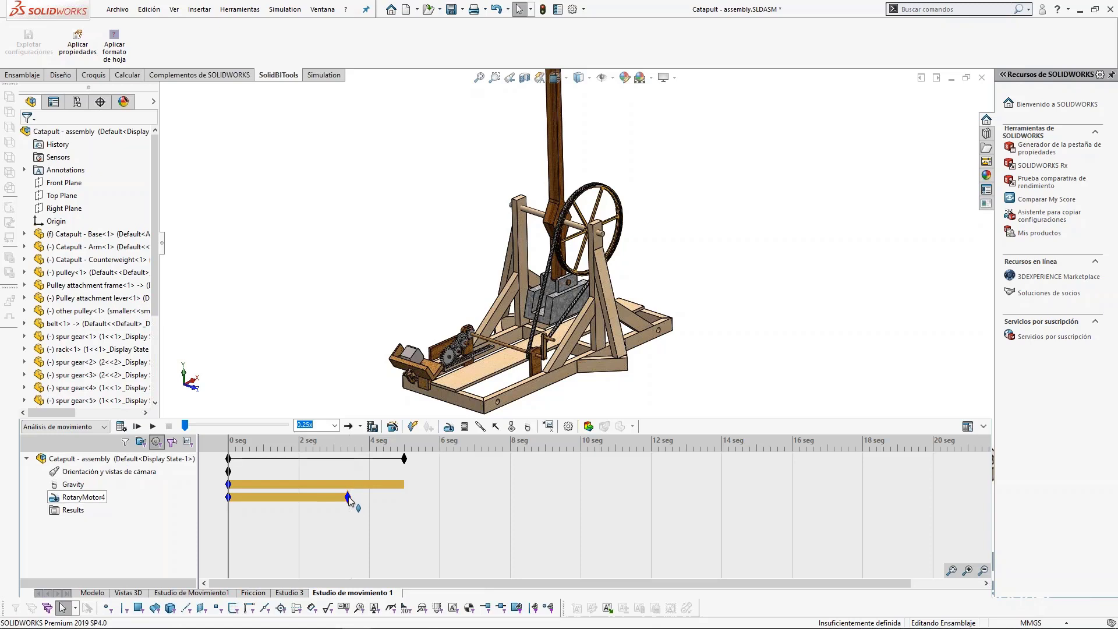
{"action": "mouse_move", "coordinate": [348, 498]}
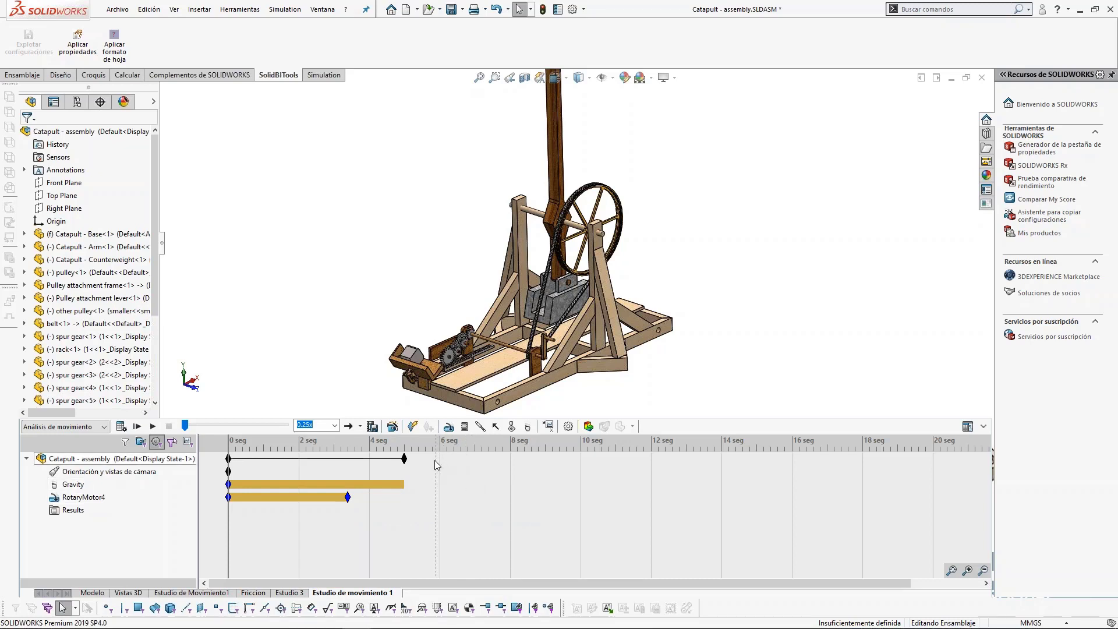
{"action": "scroll", "coordinate": [432, 381], "scroll_direction": "down", "scroll_amount": 2}
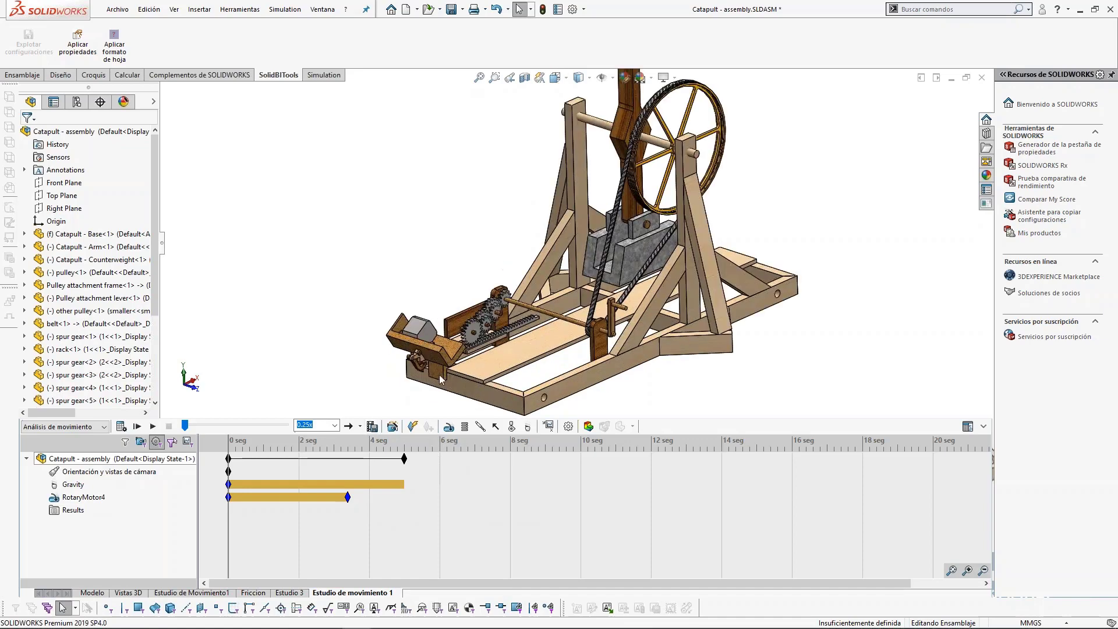
{"action": "middle_click_drag", "start_coordinate": [418, 376], "coordinate": [479, 352]}
{"action": "scroll", "coordinate": [423, 350], "scroll_direction": "down", "scroll_amount": 5}
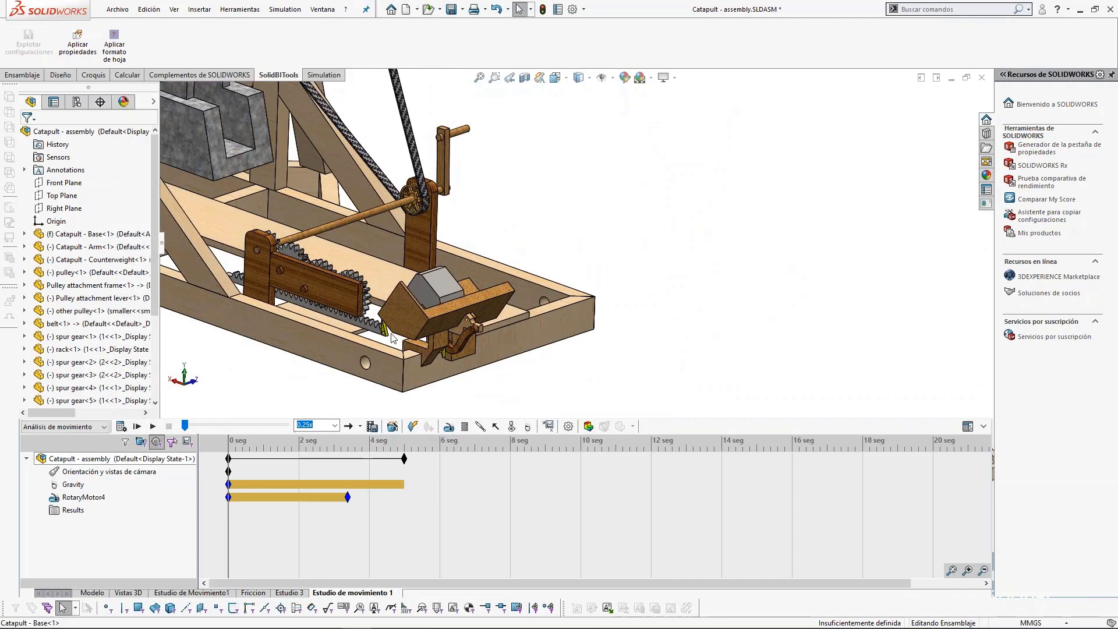
{"action": "scroll", "coordinate": [435, 350], "scroll_direction": "down", "scroll_amount": 2}
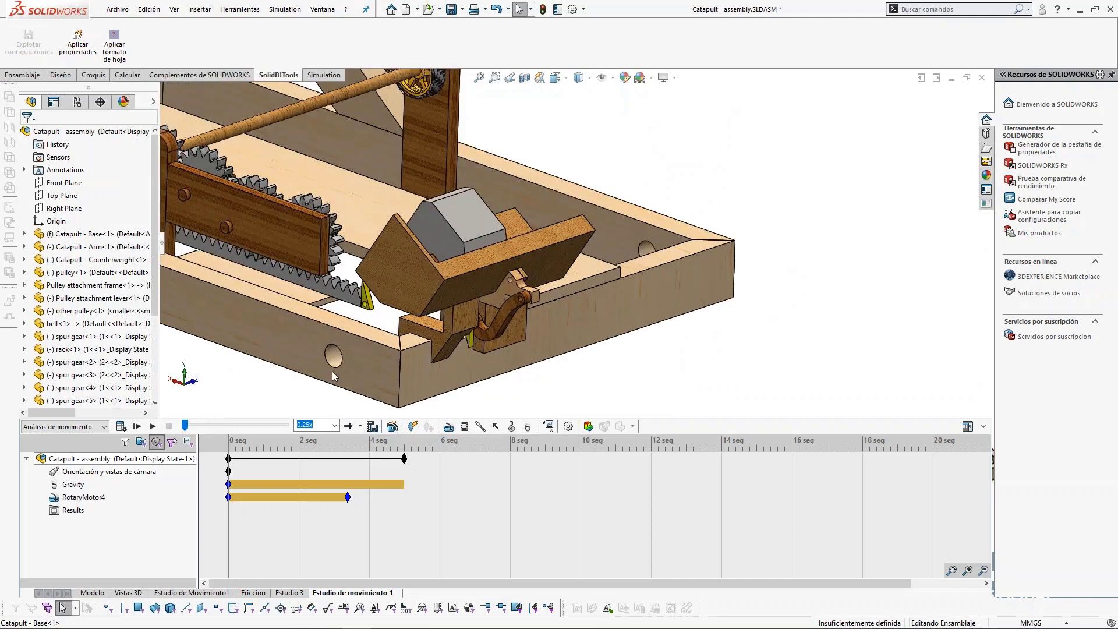
{"action": "left_click", "coordinate": [512, 428]}
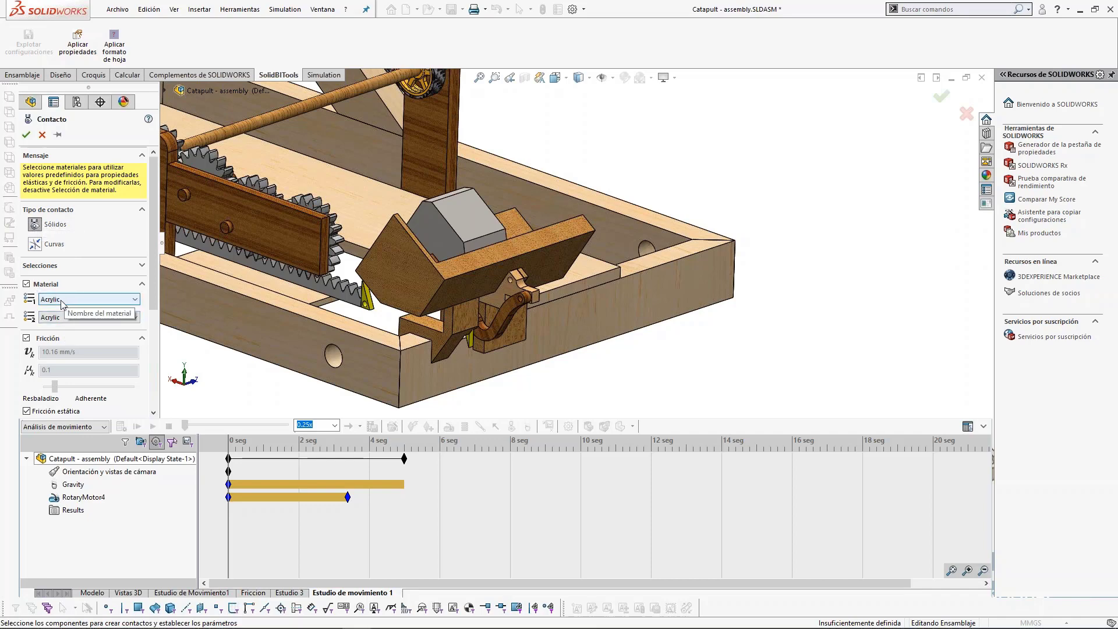
{"action": "left_click", "coordinate": [42, 135]}
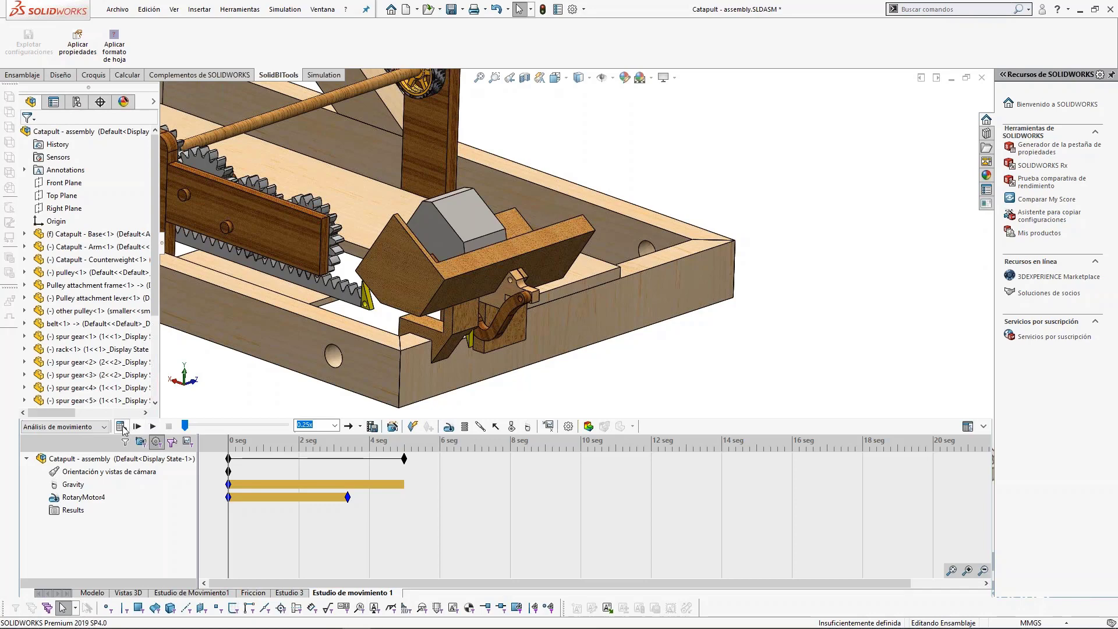
Step: Calculate the motion study with the whole catapult in view, and return the timeline to 0 s
{"action": "scroll", "coordinate": [590, 208], "scroll_direction": "up", "scroll_amount": 10}
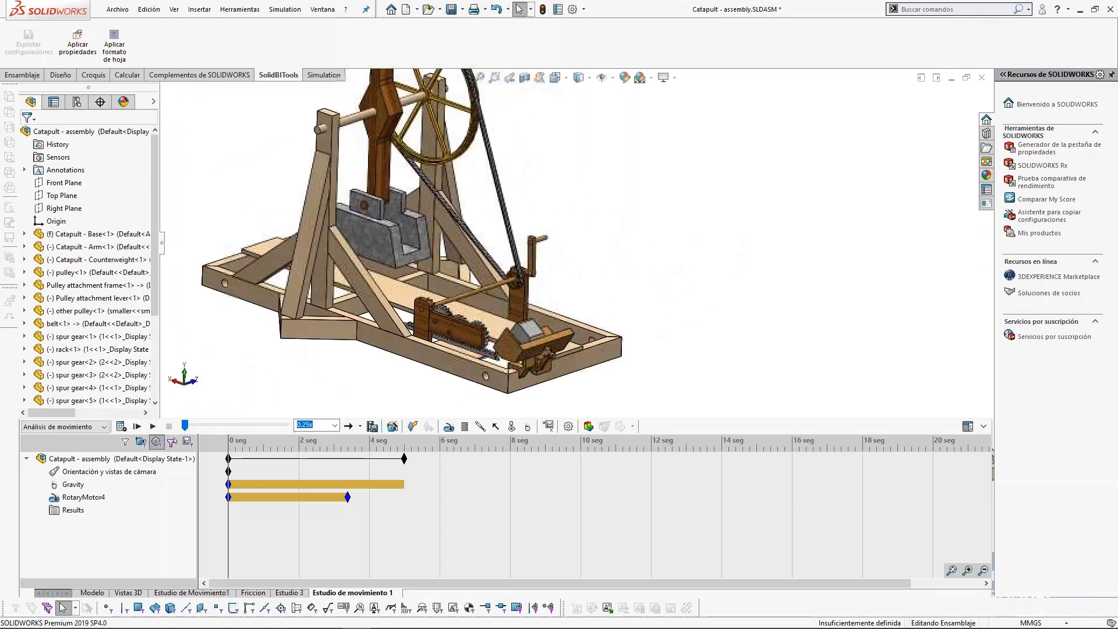
{"action": "scroll", "coordinate": [577, 140], "scroll_direction": "up", "scroll_amount": 3}
{"action": "scroll", "coordinate": [626, 181], "scroll_direction": "down", "scroll_amount": 3}
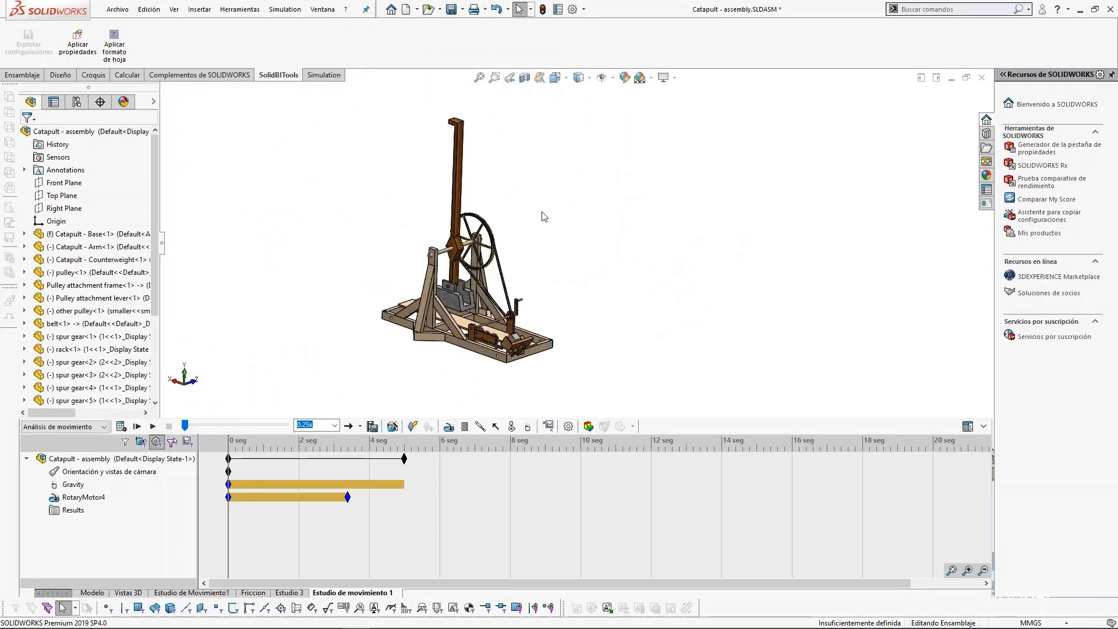
{"action": "left_click", "coordinate": [137, 427]}
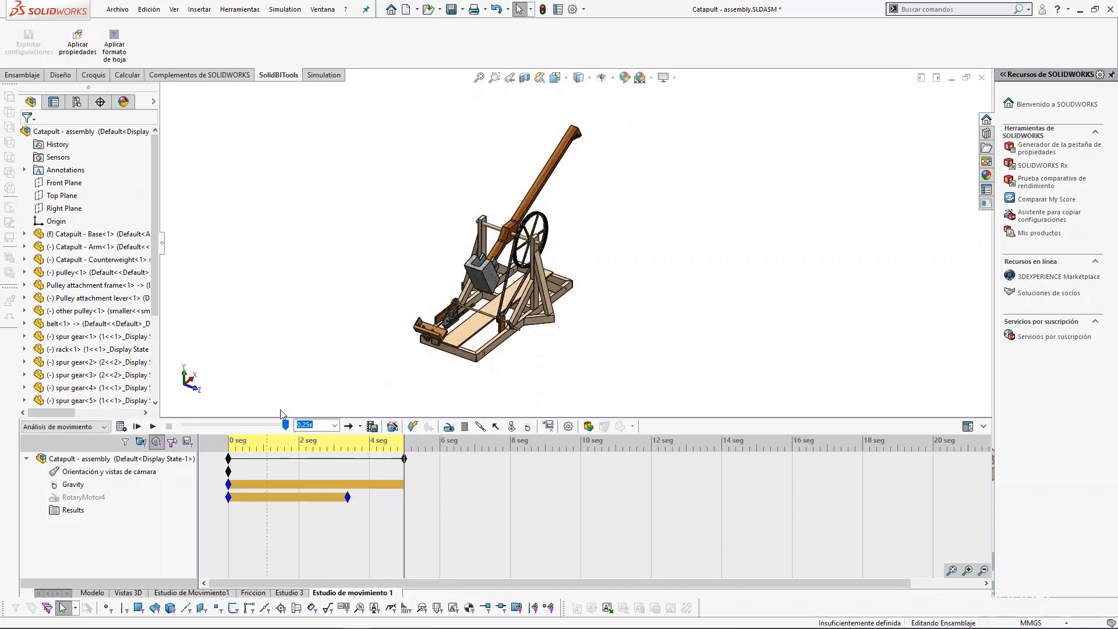
{"action": "left_click", "coordinate": [184, 426]}
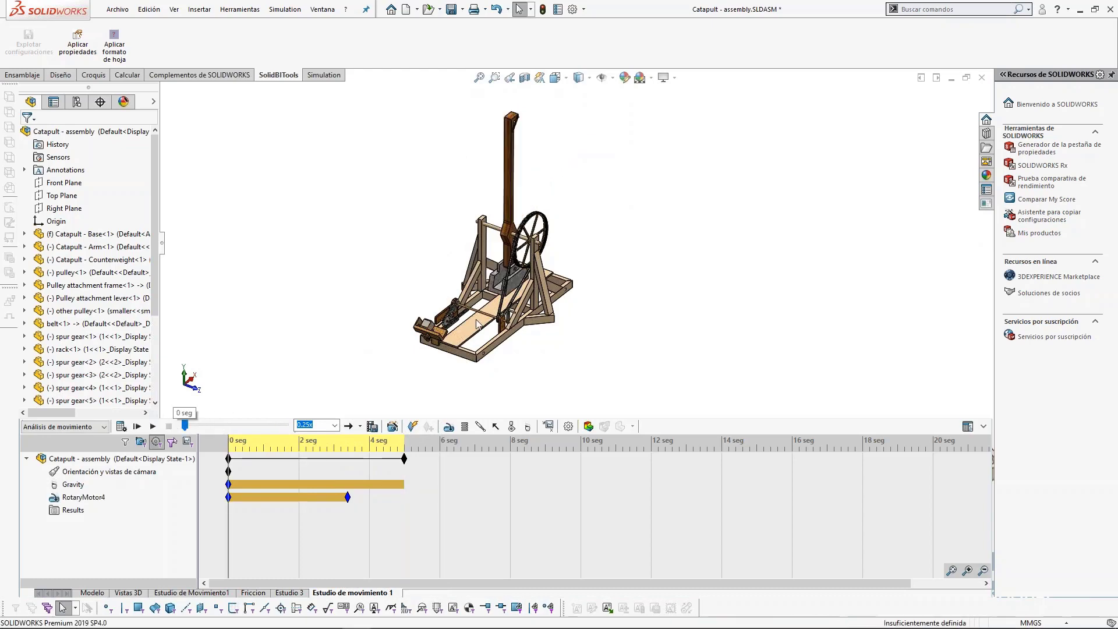
Step: Remove the filter from the motion study tree so that all assembly components are listed
{"action": "scroll", "coordinate": [431, 333], "scroll_direction": "down", "scroll_amount": 8}
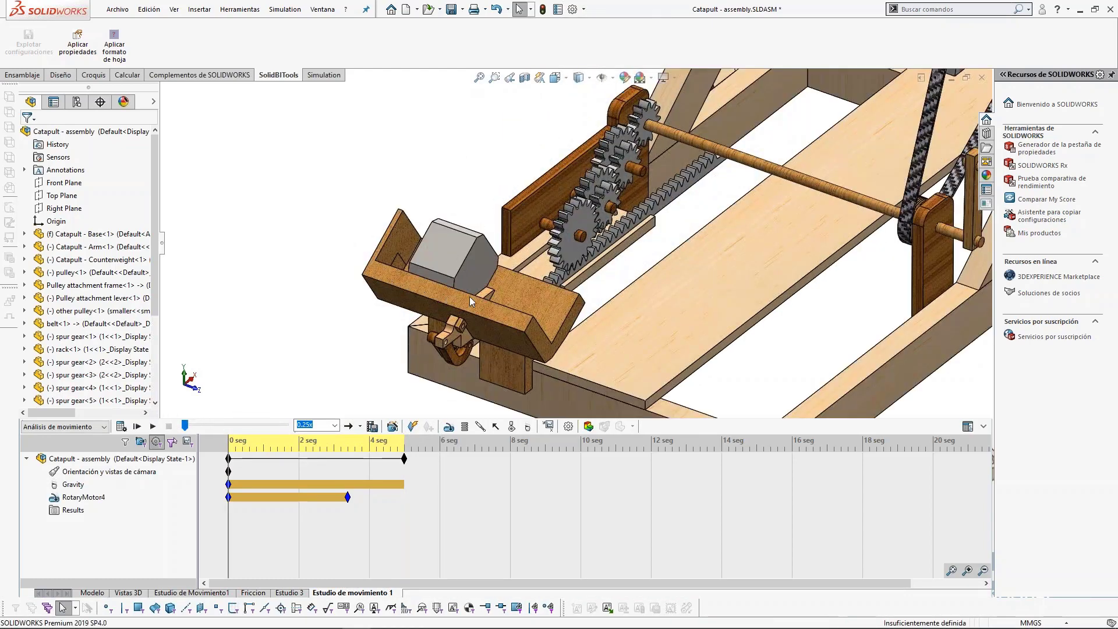
{"action": "scroll", "coordinate": [728, 235], "scroll_direction": "up", "scroll_amount": 10}
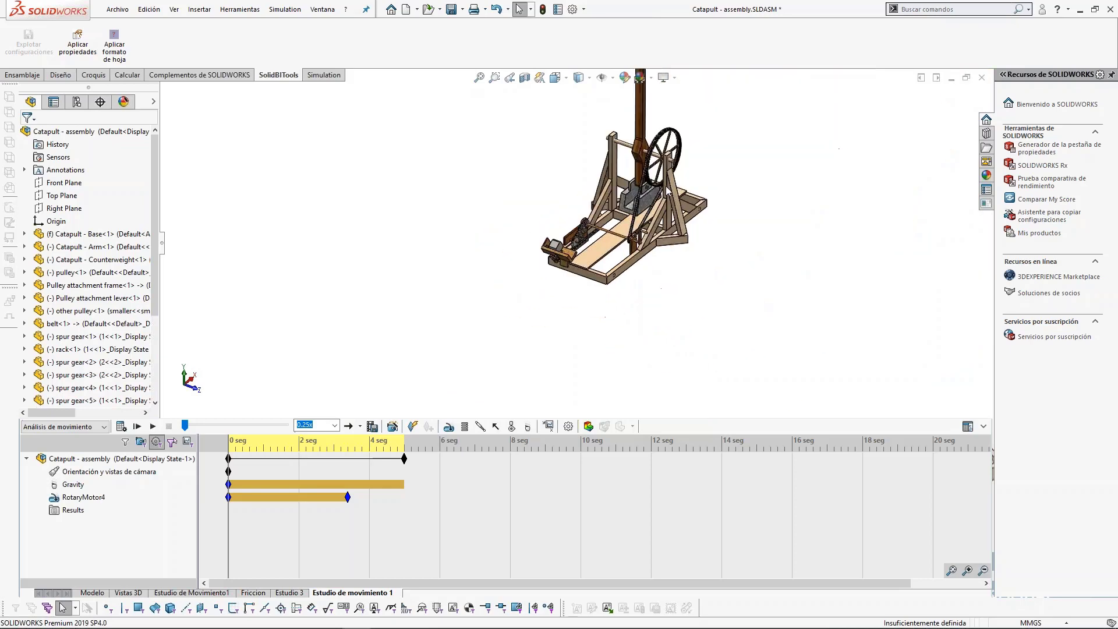
{"action": "scroll", "coordinate": [612, 169], "scroll_direction": "down", "scroll_amount": 4}
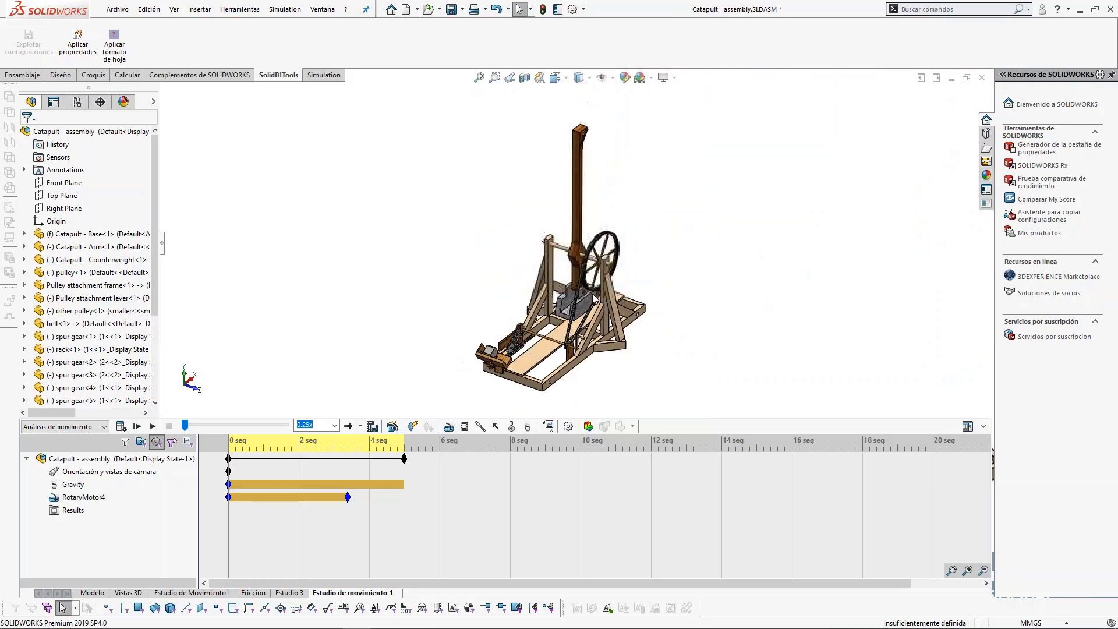
{"action": "middle_click_drag", "start_coordinate": [486, 284], "coordinate": [472, 255]}
{"action": "scroll", "coordinate": [477, 256], "scroll_direction": "up", "scroll_amount": 2}
{"action": "scroll", "coordinate": [489, 271], "scroll_direction": "down", "scroll_amount": 2}
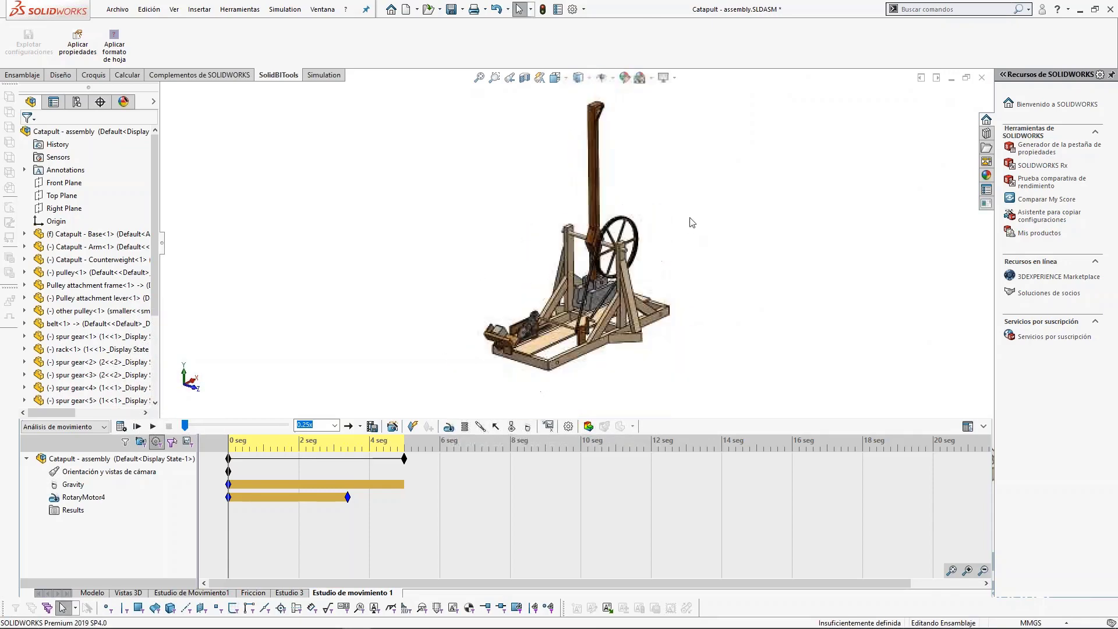
{"action": "left_click", "coordinate": [125, 442]}
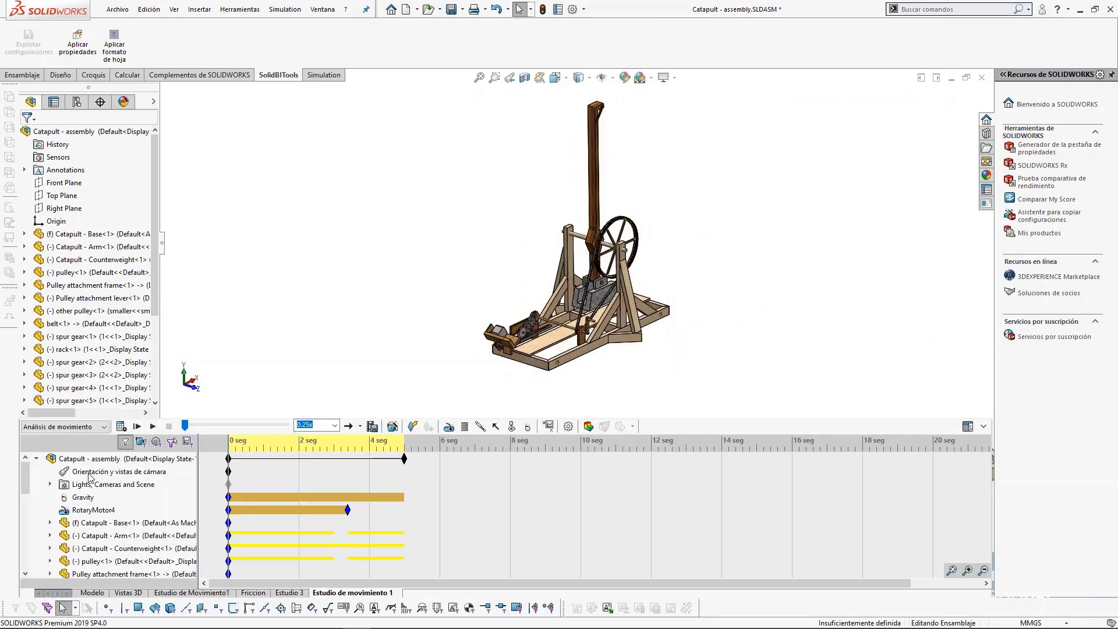
Step: Check interference over the motion between the two projectile holder triggers, Projectile holder trigger-1 and trigger-2
{"action": "right_click", "coordinate": [102, 460]}
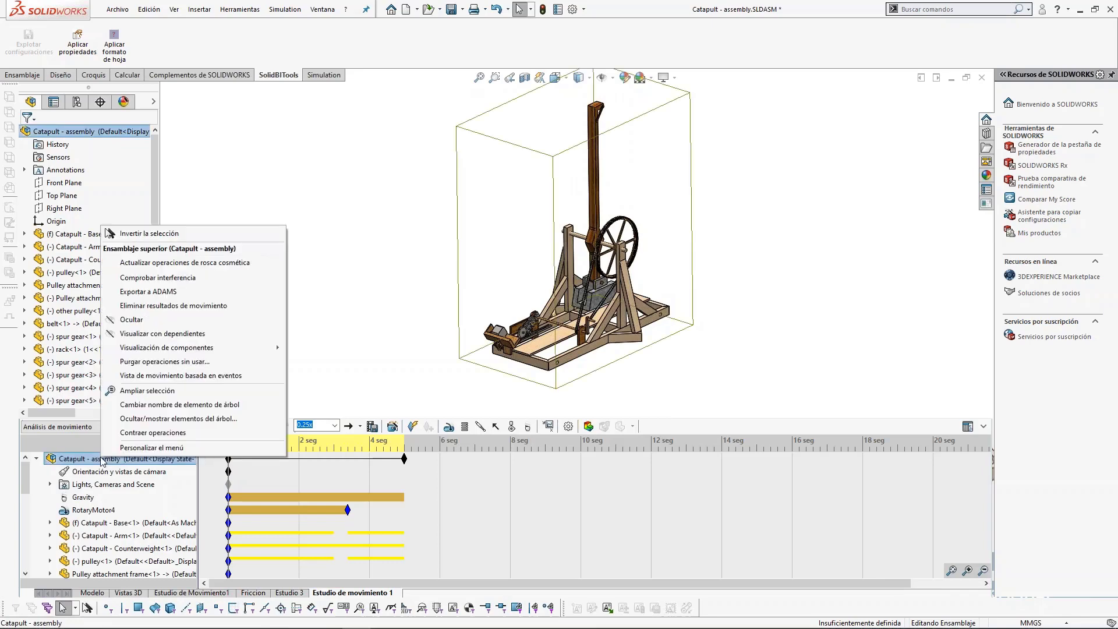
{"action": "left_click", "coordinate": [157, 278]}
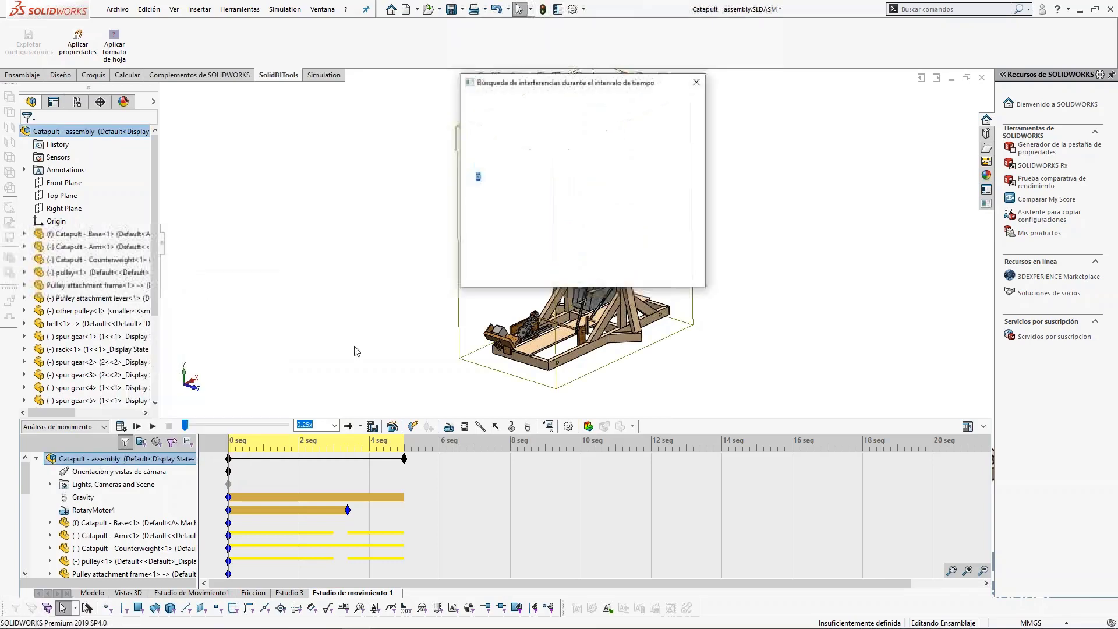
{"action": "left_click_drag", "start_coordinate": [497, 83], "coordinate": [687, 92]}
{"action": "scroll", "coordinate": [500, 334], "scroll_direction": "down", "scroll_amount": 6}
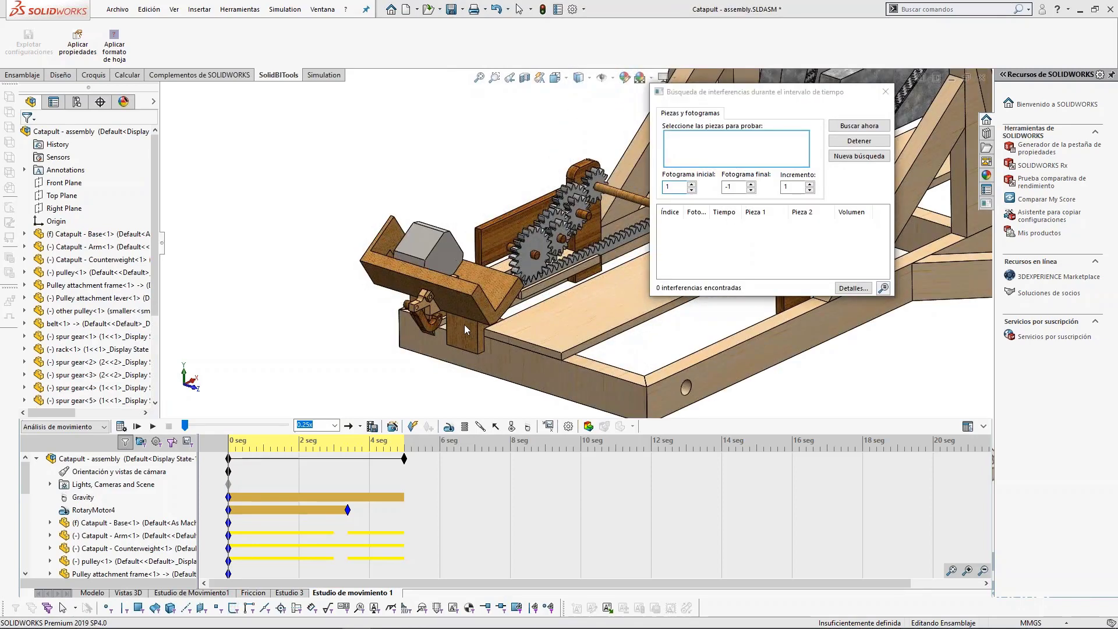
{"action": "middle_click_drag", "start_coordinate": [475, 302], "coordinate": [349, 306]}
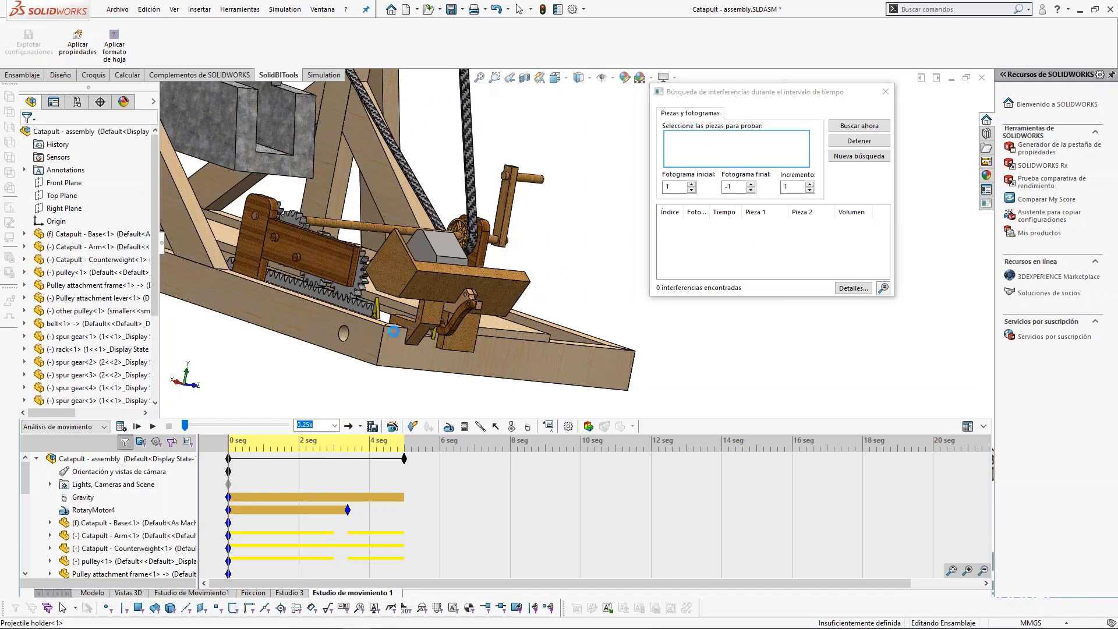
{"action": "scroll", "coordinate": [343, 330], "scroll_direction": "down", "scroll_amount": 2}
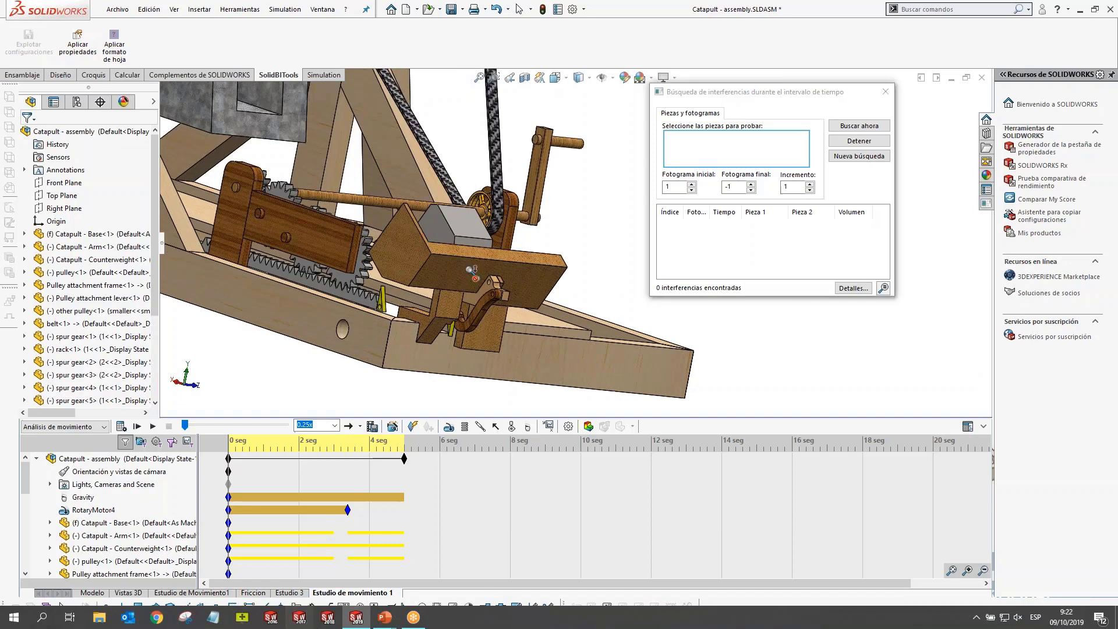
{"action": "scroll", "coordinate": [379, 304], "scroll_direction": "down", "scroll_amount": 3}
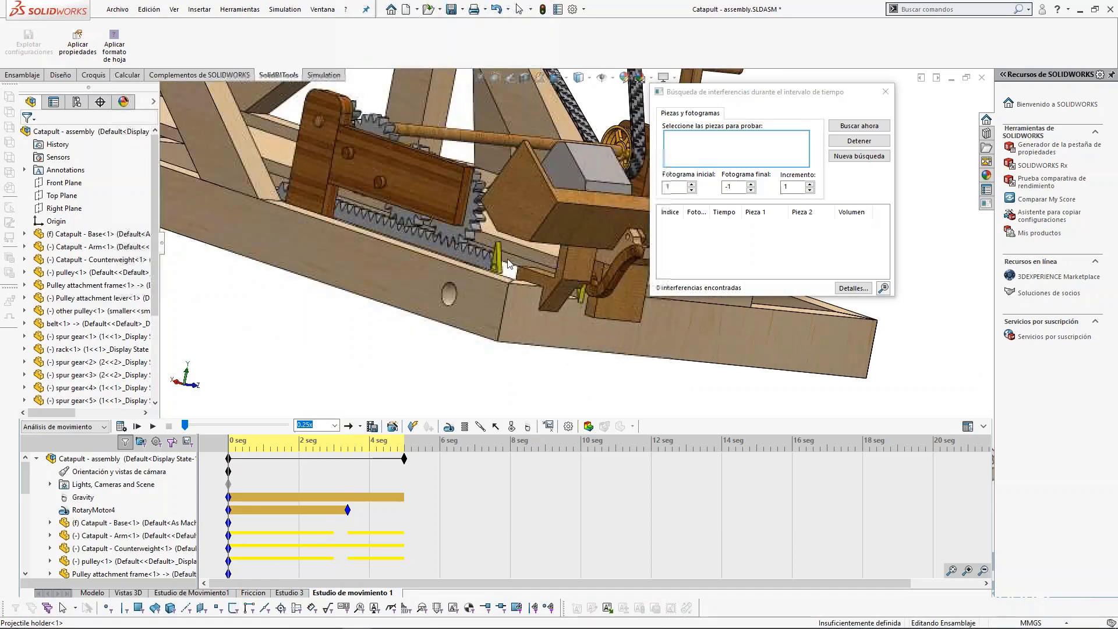
{"action": "left_click", "coordinate": [498, 262]}
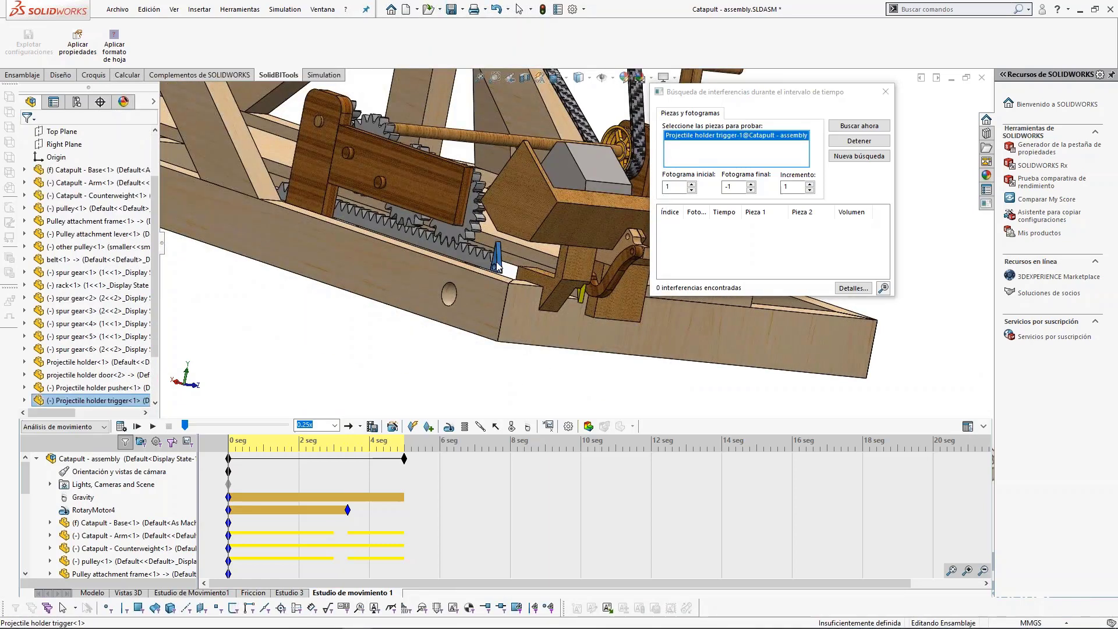
{"action": "left_click", "coordinate": [582, 296]}
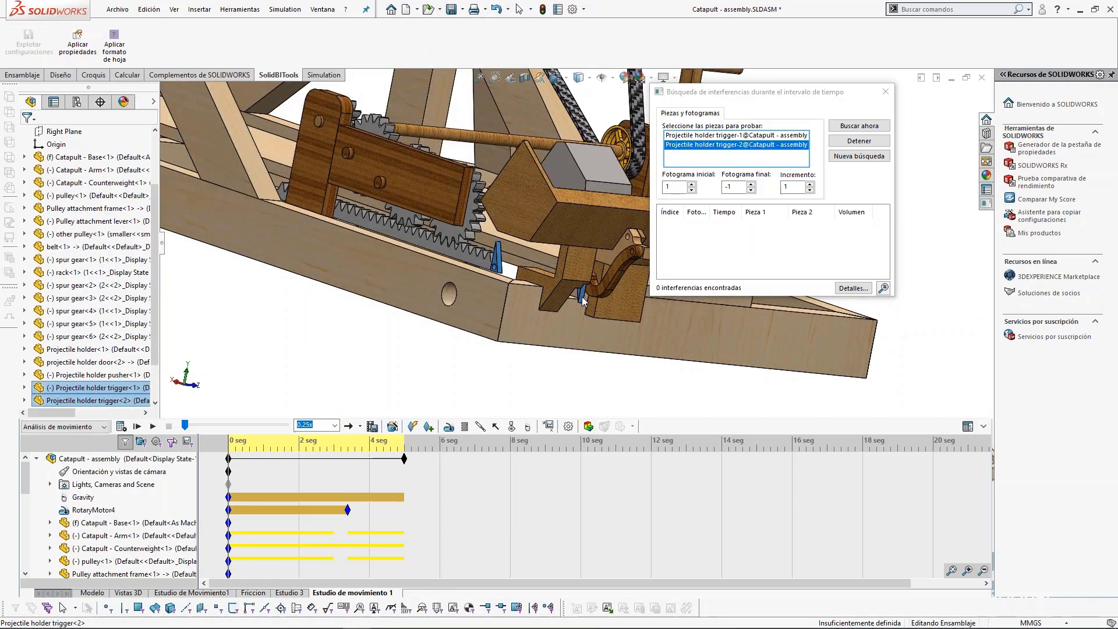
{"action": "left_click", "coordinate": [867, 128]}
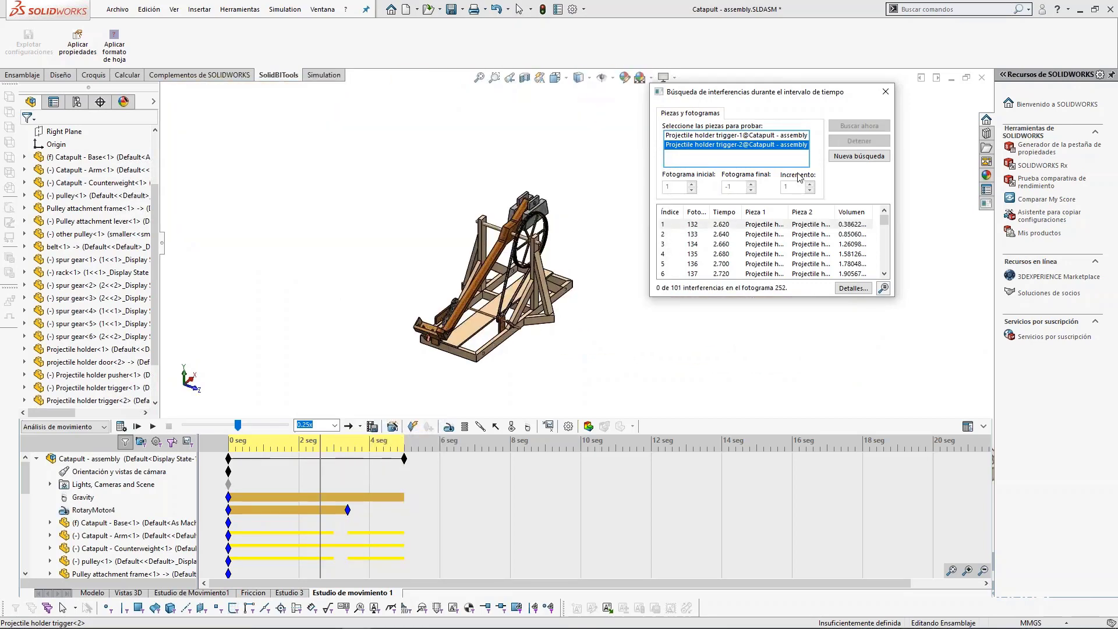
Step: Examine the details of the first interference listed at frame 132, and close the interference search
{"action": "left_click_drag", "start_coordinate": [802, 97], "coordinate": [744, 95]}
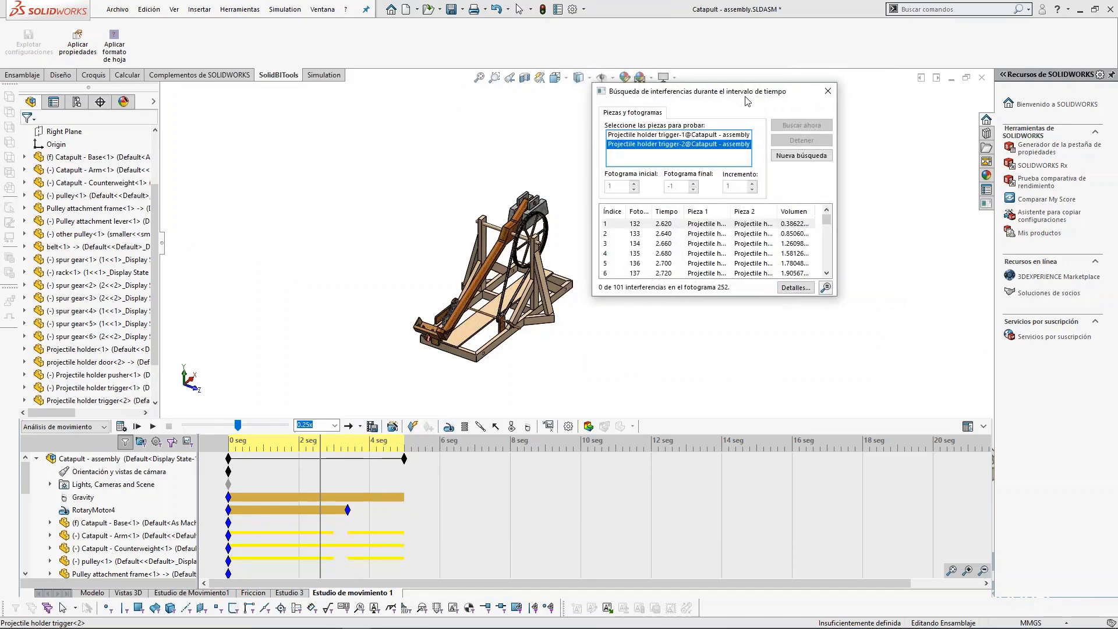
{"action": "left_click", "coordinate": [634, 226]}
{"action": "left_click", "coordinate": [799, 291]}
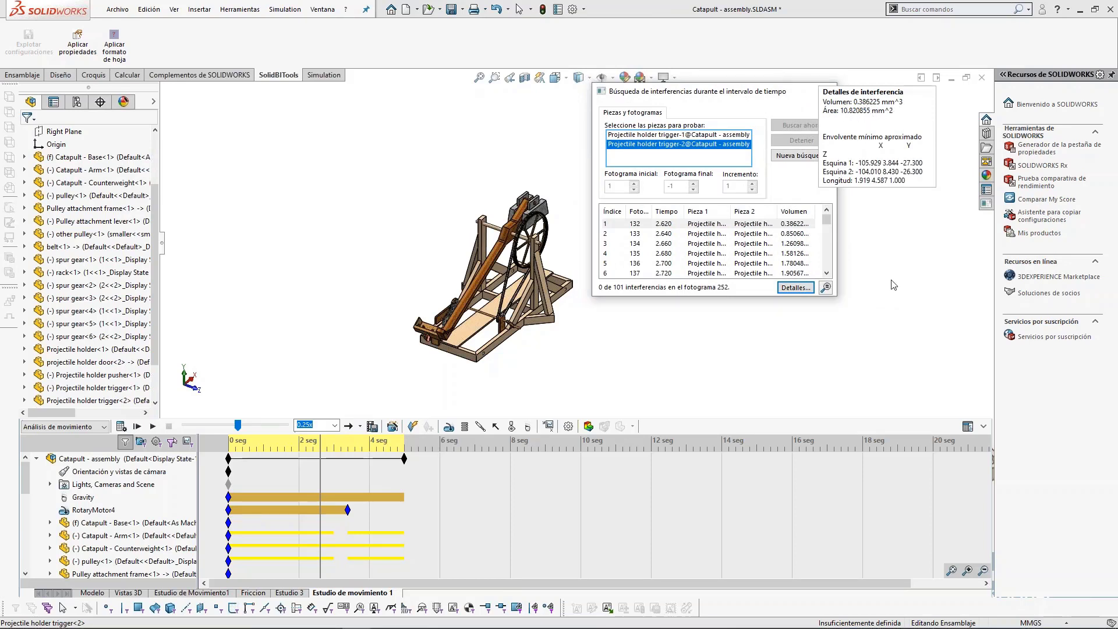
{"action": "left_click", "coordinate": [852, 259]}
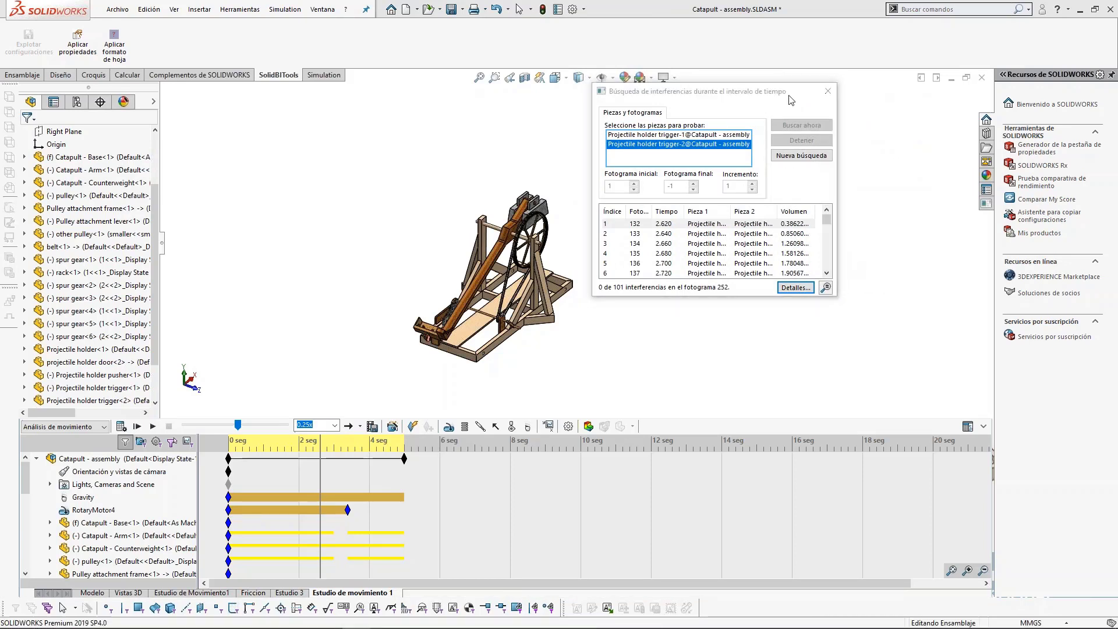
{"action": "left_click", "coordinate": [827, 91]}
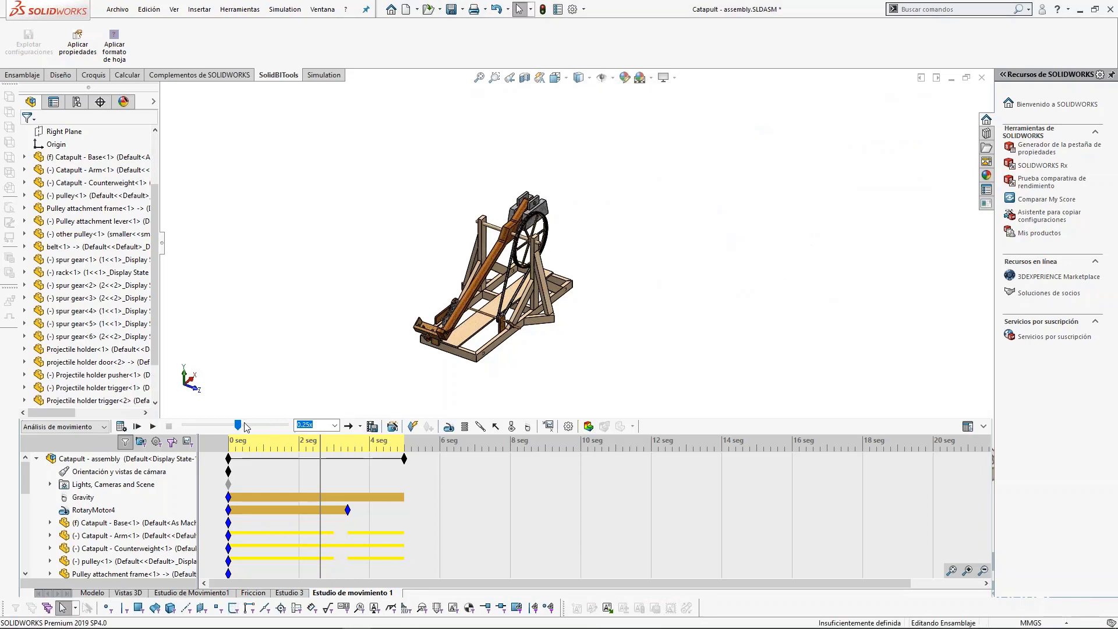
Step: Return the timeline to 0 s and start a solid contact between the two projectile holder triggers
{"action": "left_click_drag", "start_coordinate": [243, 429], "coordinate": [185, 427]}
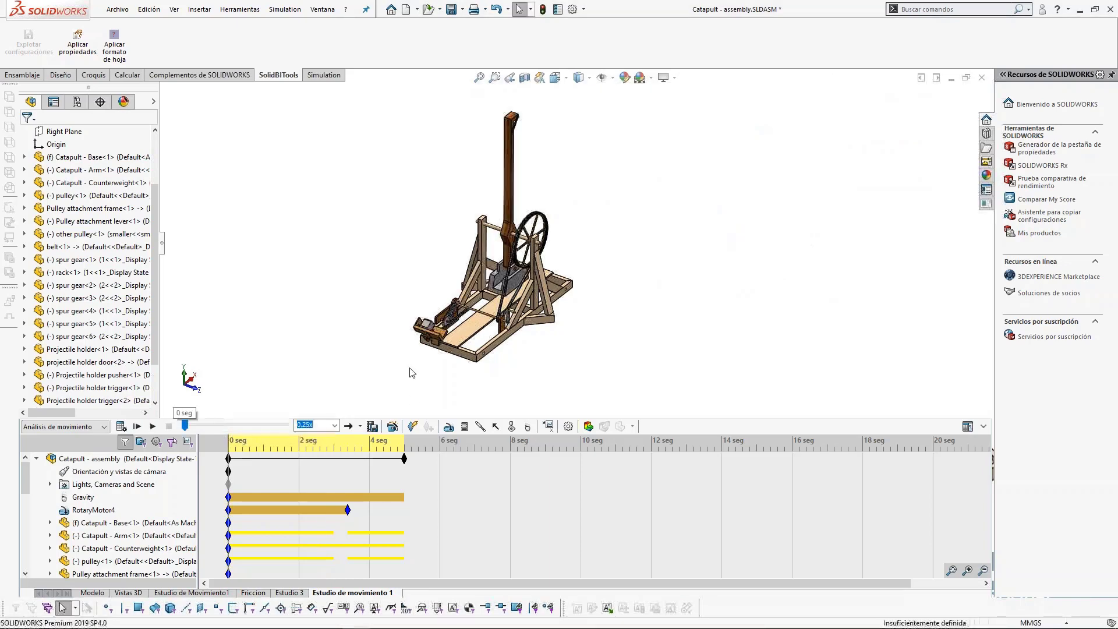
{"action": "scroll", "coordinate": [493, 344], "scroll_direction": "down", "scroll_amount": 5}
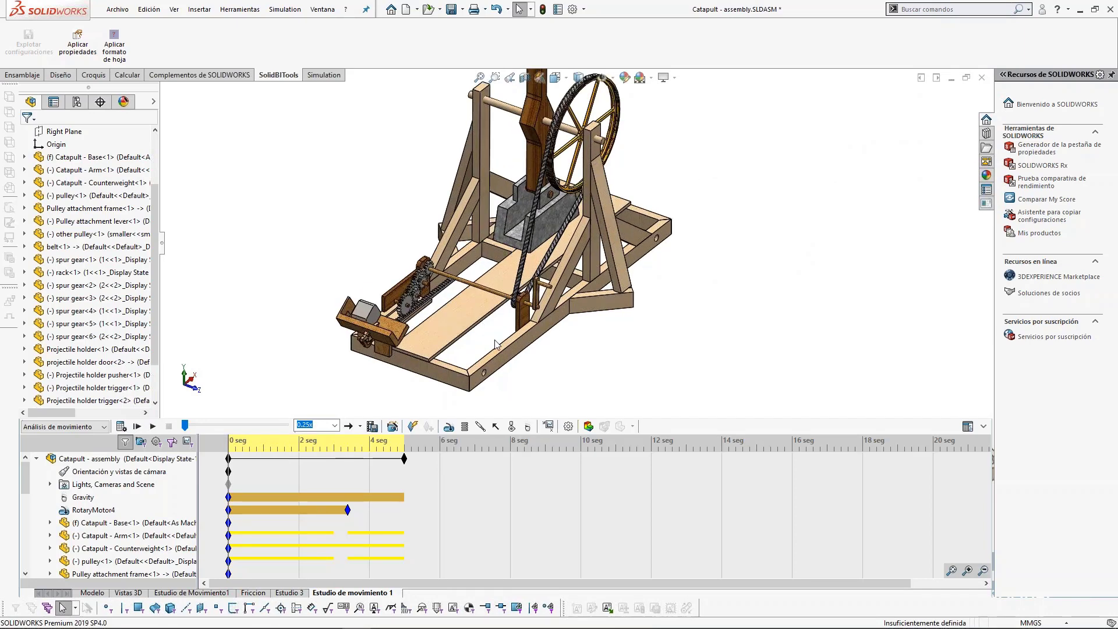
{"action": "middle_click_drag", "start_coordinate": [476, 350], "coordinate": [564, 294]}
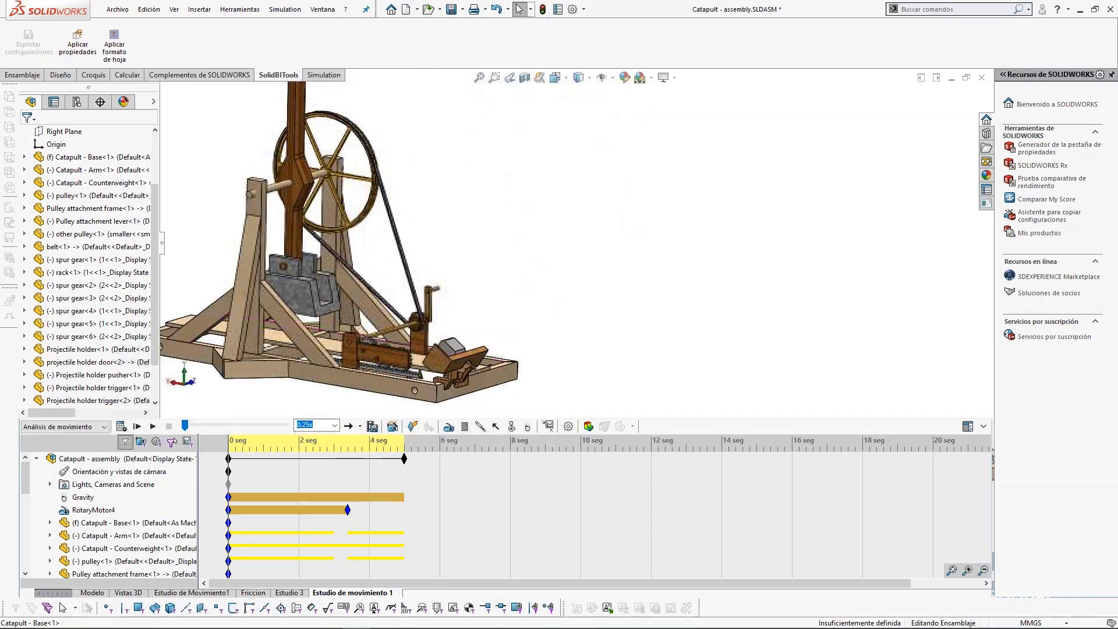
{"action": "scroll", "coordinate": [478, 370], "scroll_direction": "down", "scroll_amount": 1}
{"action": "left_click", "coordinate": [512, 426]}
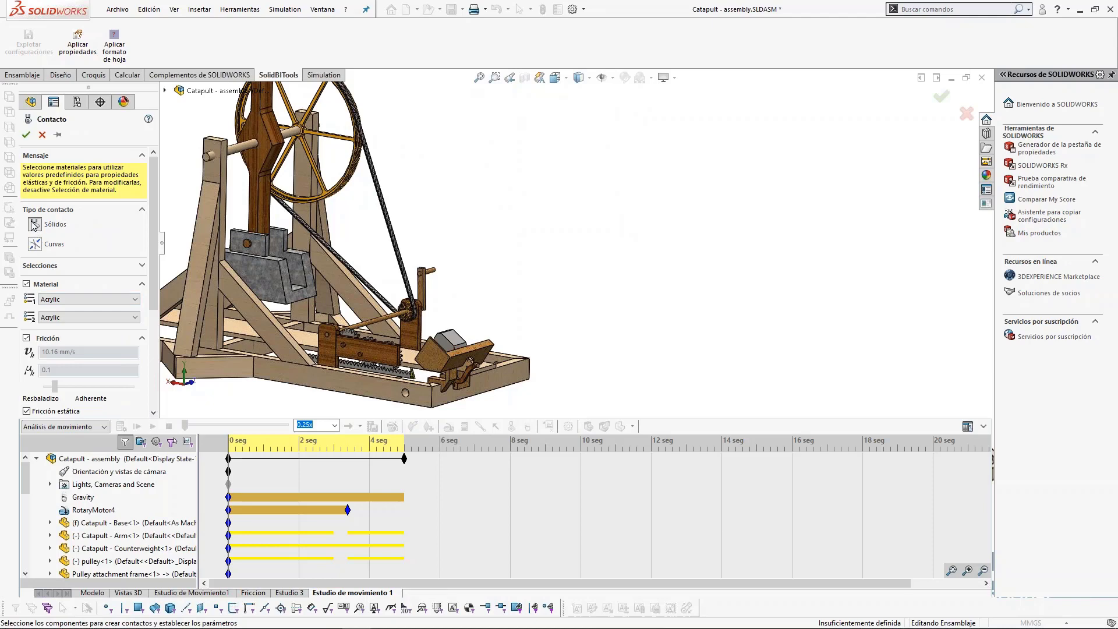
{"action": "left_click", "coordinate": [60, 284]}
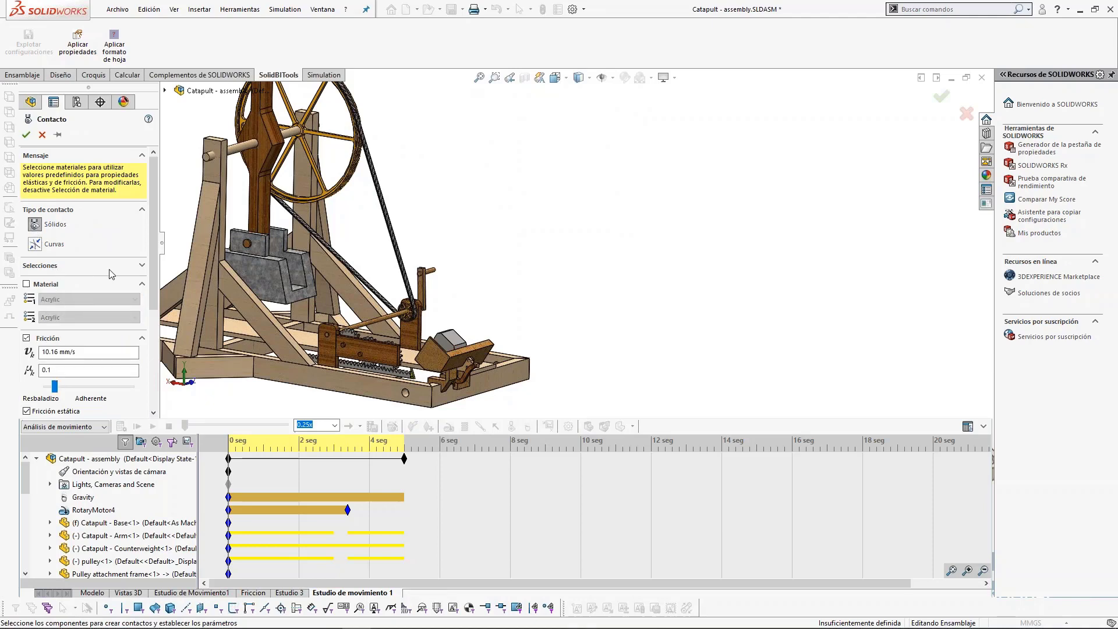
{"action": "left_click", "coordinate": [141, 266]}
{"action": "scroll", "coordinate": [459, 369], "scroll_direction": "down", "scroll_amount": 3}
{"action": "scroll", "coordinate": [460, 369], "scroll_direction": "down", "scroll_amount": 3}
{"action": "left_click", "coordinate": [518, 294]}
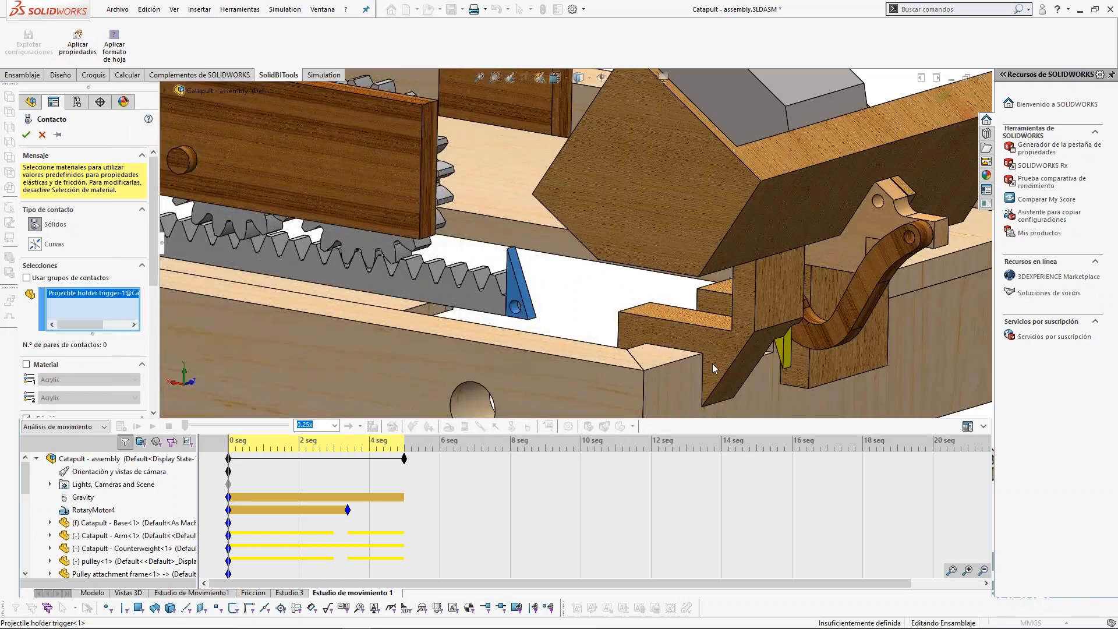
{"action": "left_click", "coordinate": [782, 346]}
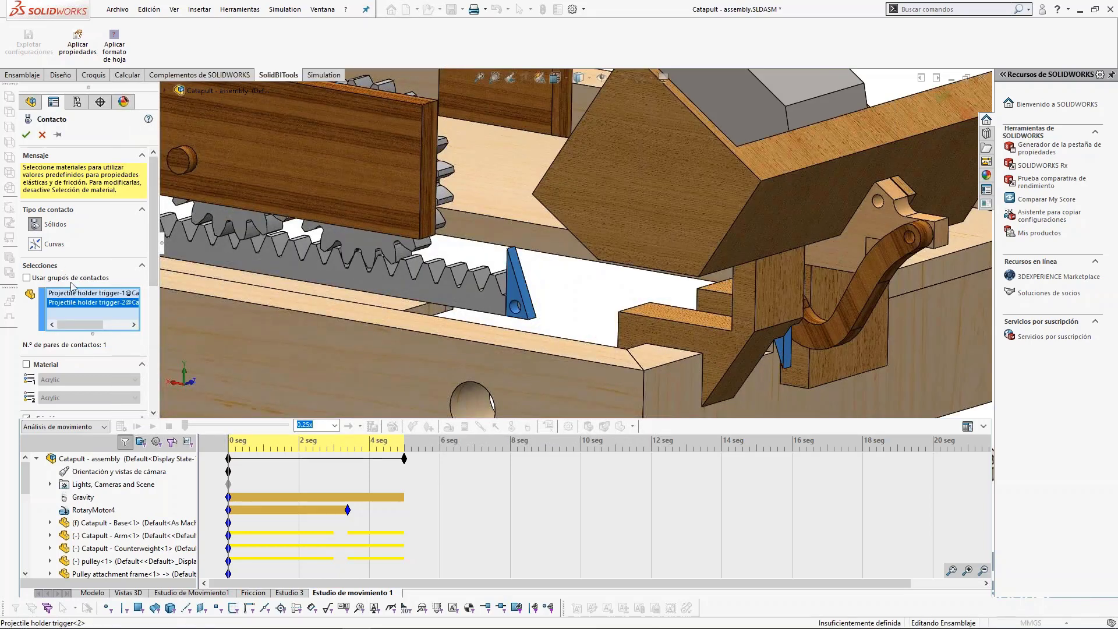
Step: Enable material selection for the contact and set both materials to Steel (Dry)
{"action": "scroll", "coordinate": [152, 316], "scroll_direction": "down", "scroll_amount": 2}
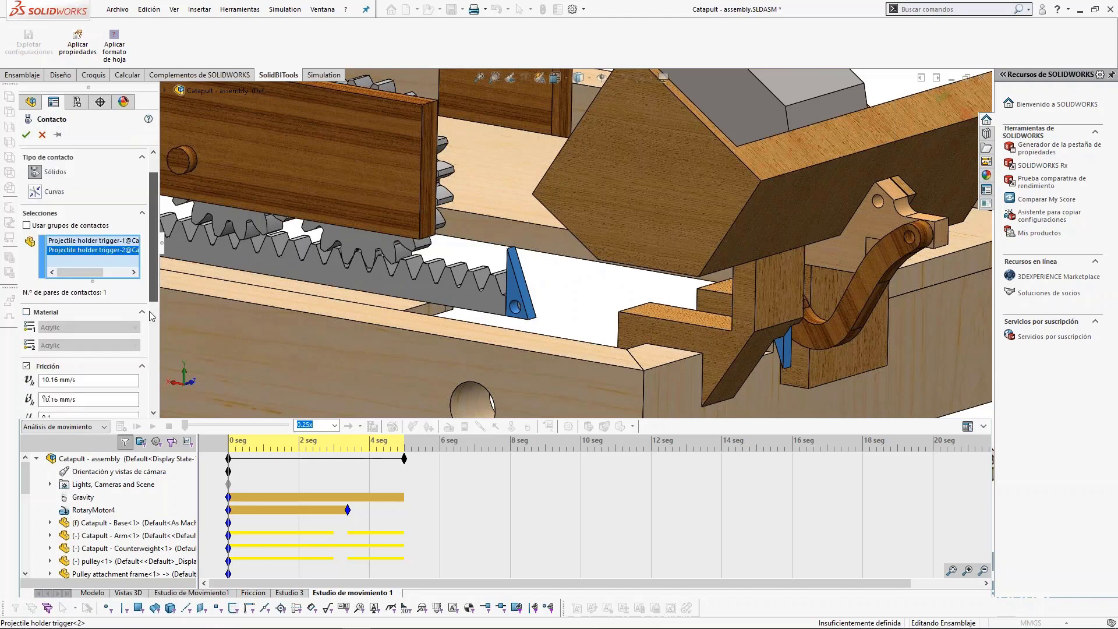
{"action": "scroll", "coordinate": [150, 315], "scroll_direction": "down", "scroll_amount": 2}
{"action": "left_click", "coordinate": [26, 254]}
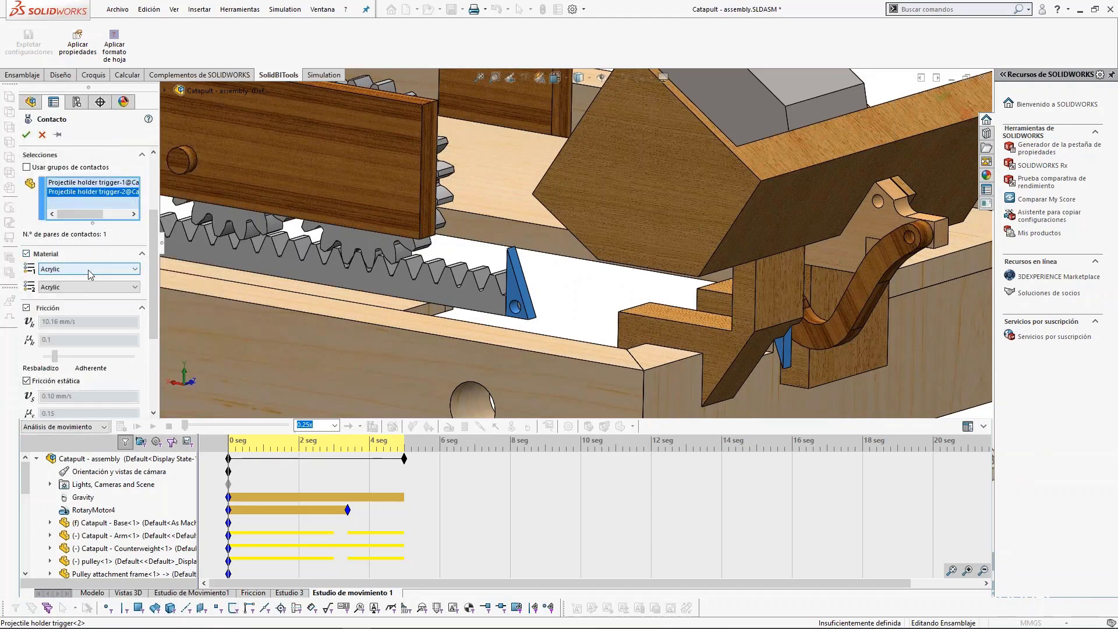
{"action": "left_click", "coordinate": [88, 270]}
{"action": "left_click", "coordinate": [74, 326]}
{"action": "left_click", "coordinate": [78, 287]}
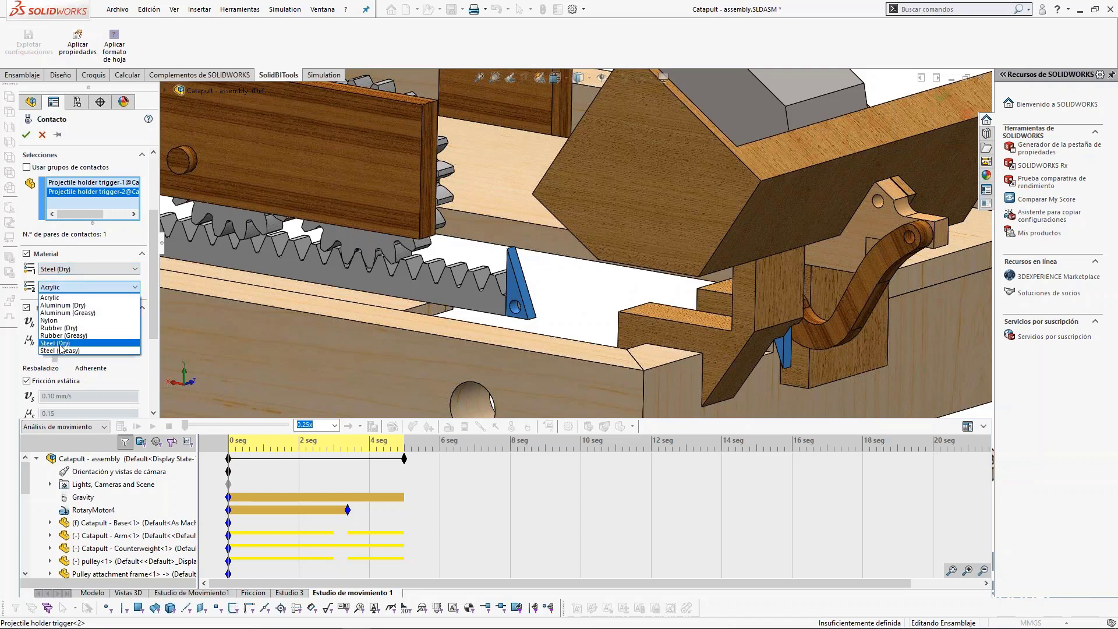
{"action": "left_click", "coordinate": [58, 344]}
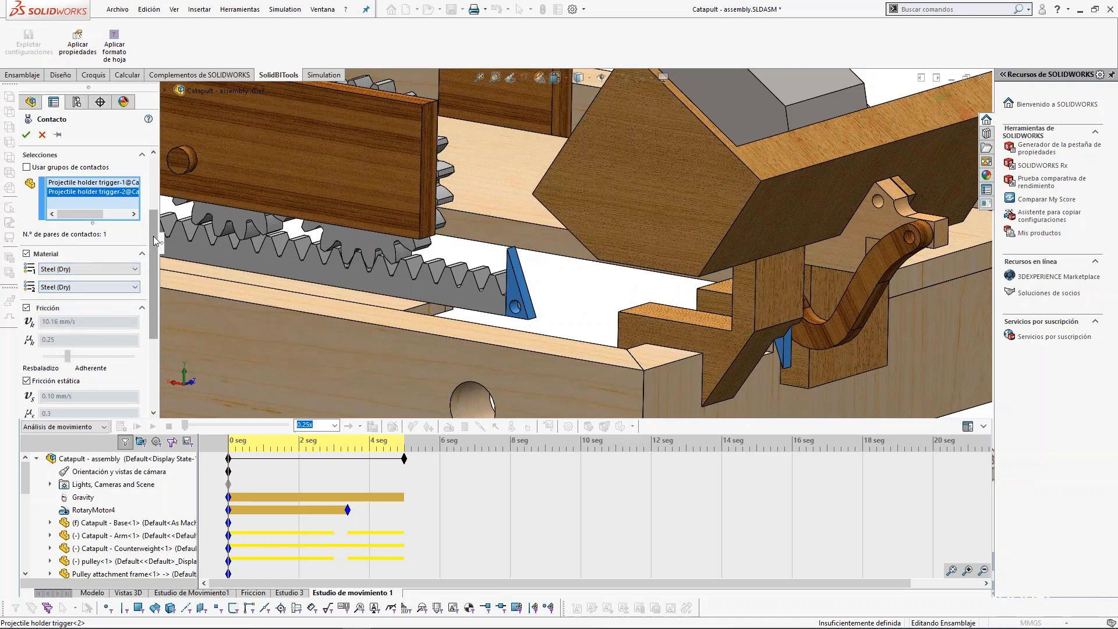
Step: Disable friction for the trigger contact and accept it
{"action": "scroll", "coordinate": [62, 247], "scroll_direction": "down", "scroll_amount": 3}
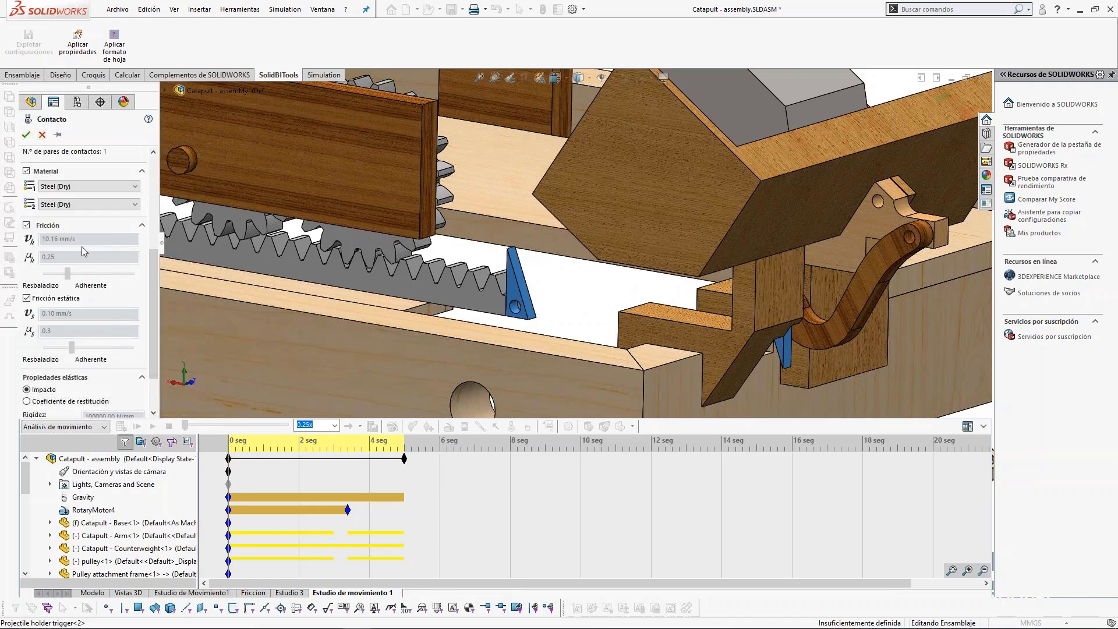
{"action": "left_click", "coordinate": [26, 226]}
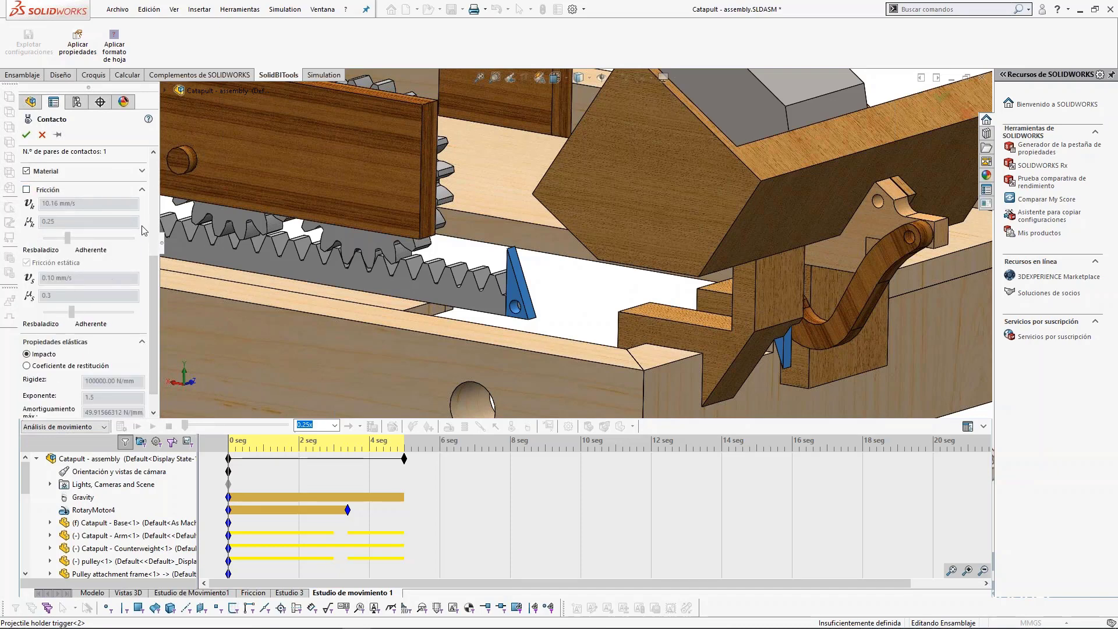
{"action": "left_click", "coordinate": [141, 194]}
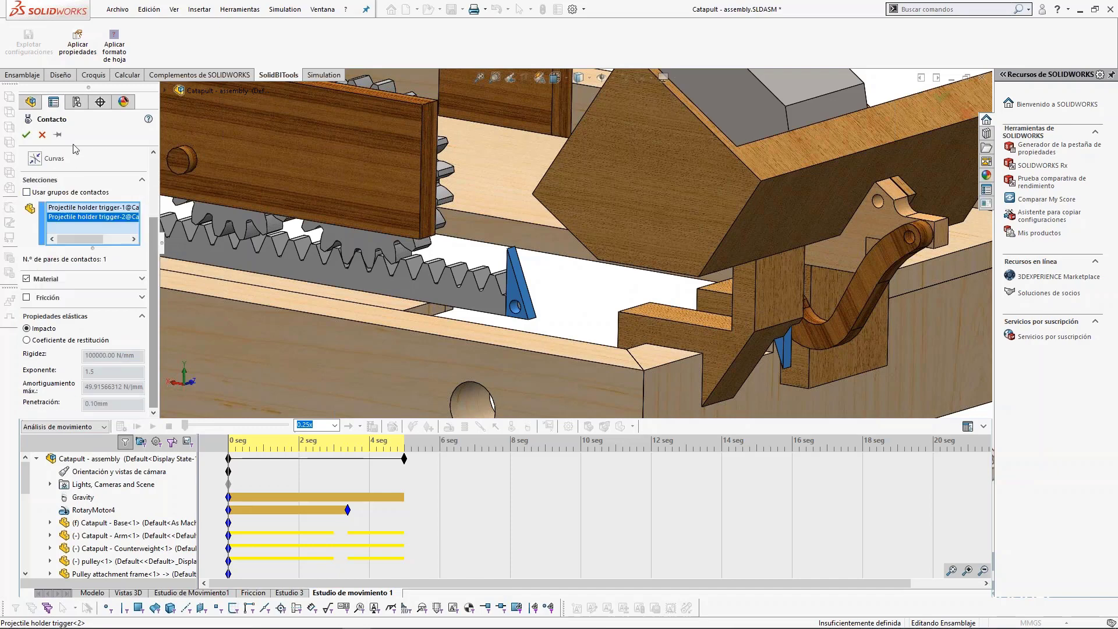
{"action": "left_click", "coordinate": [26, 135]}
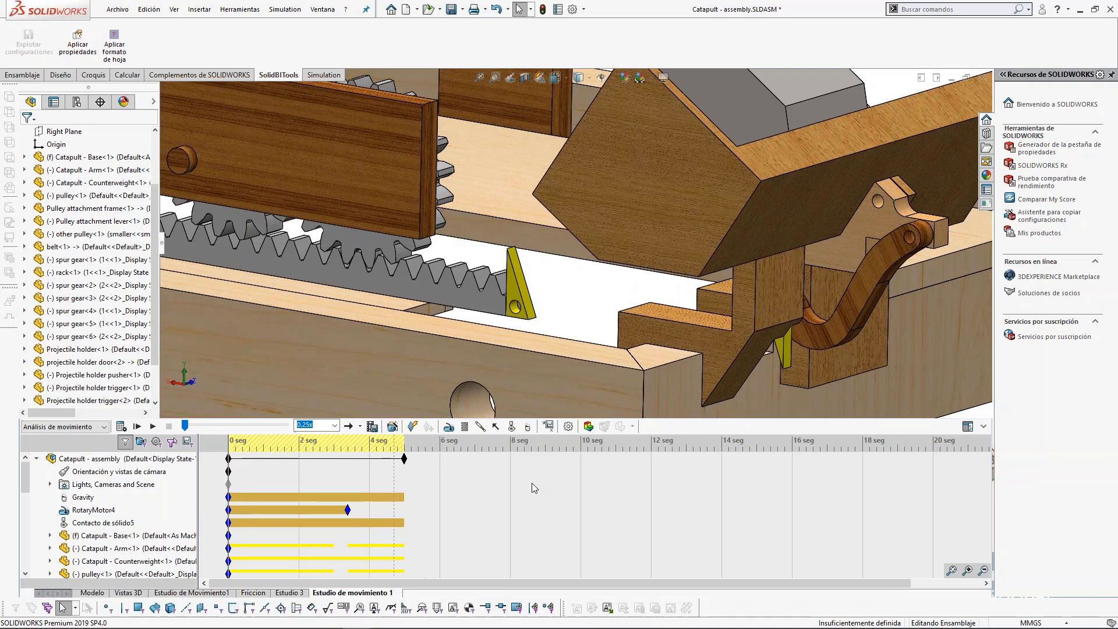
Step: Start another solid contact using contact groups, with the projectile in group 1 and the projectile holder in group 2
{"action": "scroll", "coordinate": [606, 347], "scroll_direction": "up", "scroll_amount": 10}
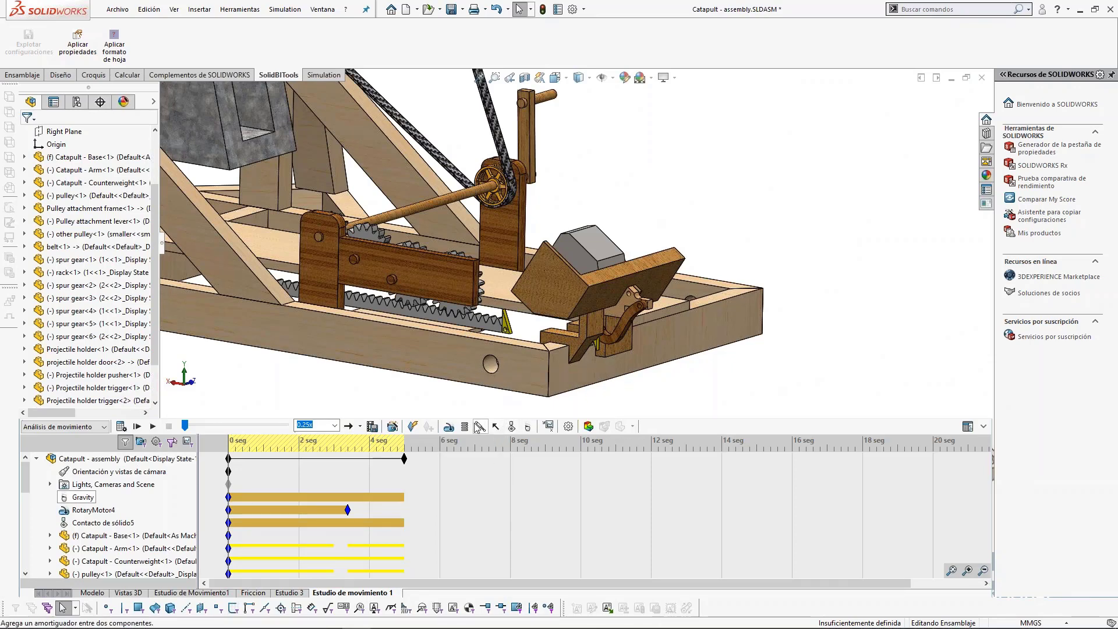
{"action": "left_click", "coordinate": [512, 425]}
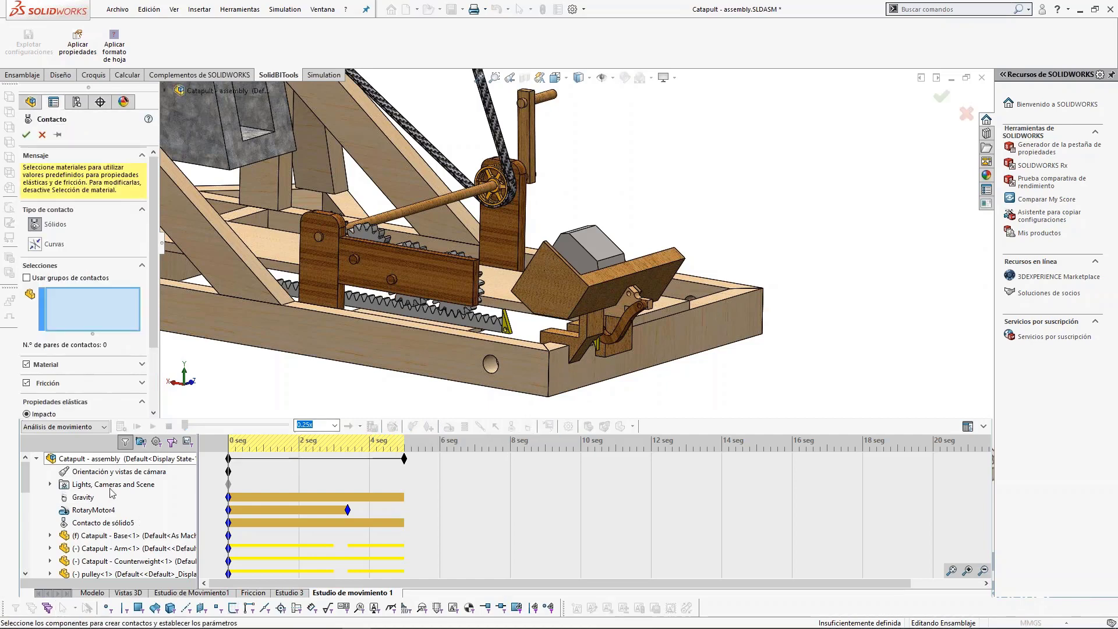
{"action": "left_click", "coordinate": [27, 278]}
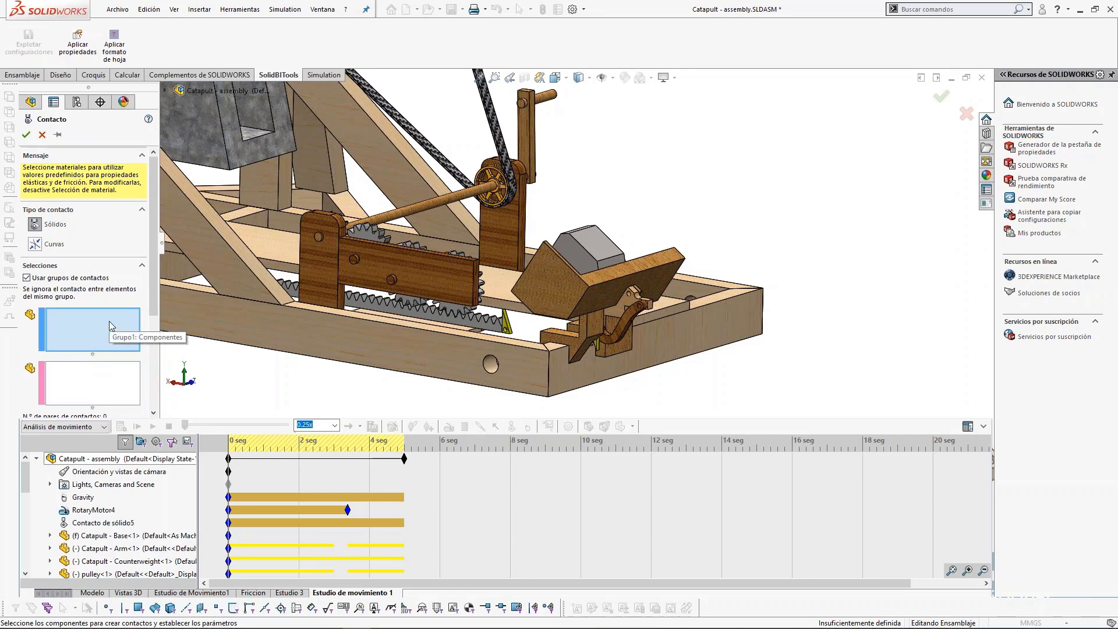
{"action": "left_click", "coordinate": [589, 247]}
{"action": "middle_click_drag", "start_coordinate": [661, 320], "coordinate": [481, 274]}
{"action": "left_click", "coordinate": [481, 272]}
Step: Add the projectile holder pusher and the projectile holder door to contact group 2, and accept the contact
{"action": "middle_click_drag", "start_coordinate": [406, 346], "coordinate": [478, 368]}
{"action": "scroll", "coordinate": [430, 256], "scroll_direction": "down", "scroll_amount": 5}
{"action": "left_click", "coordinate": [459, 216]}
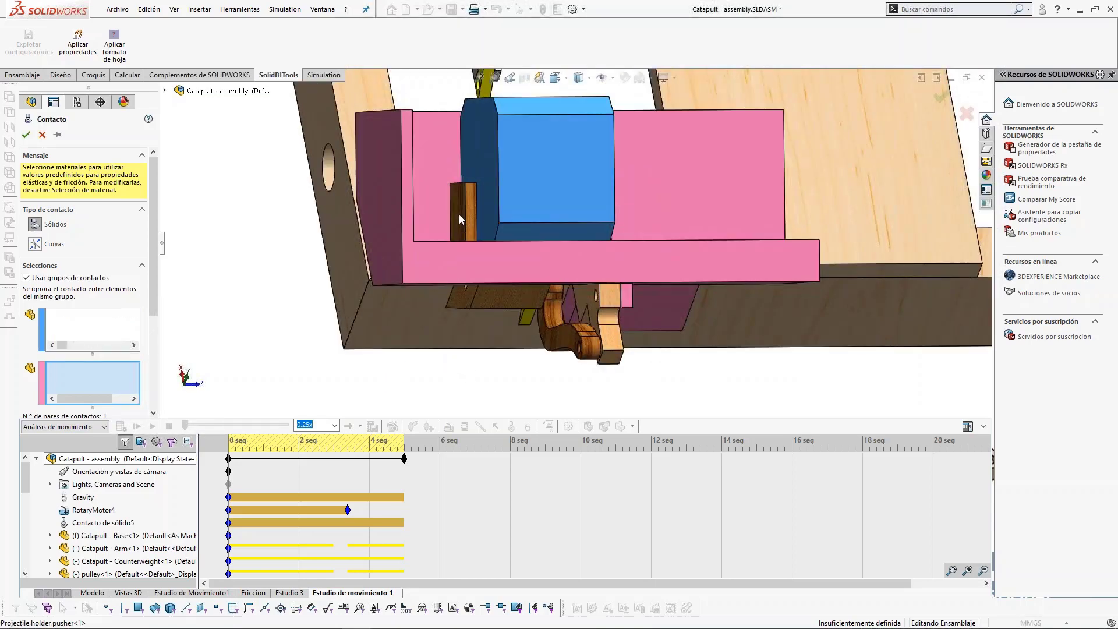
{"action": "middle_click_drag", "start_coordinate": [508, 250], "coordinate": [624, 213]}
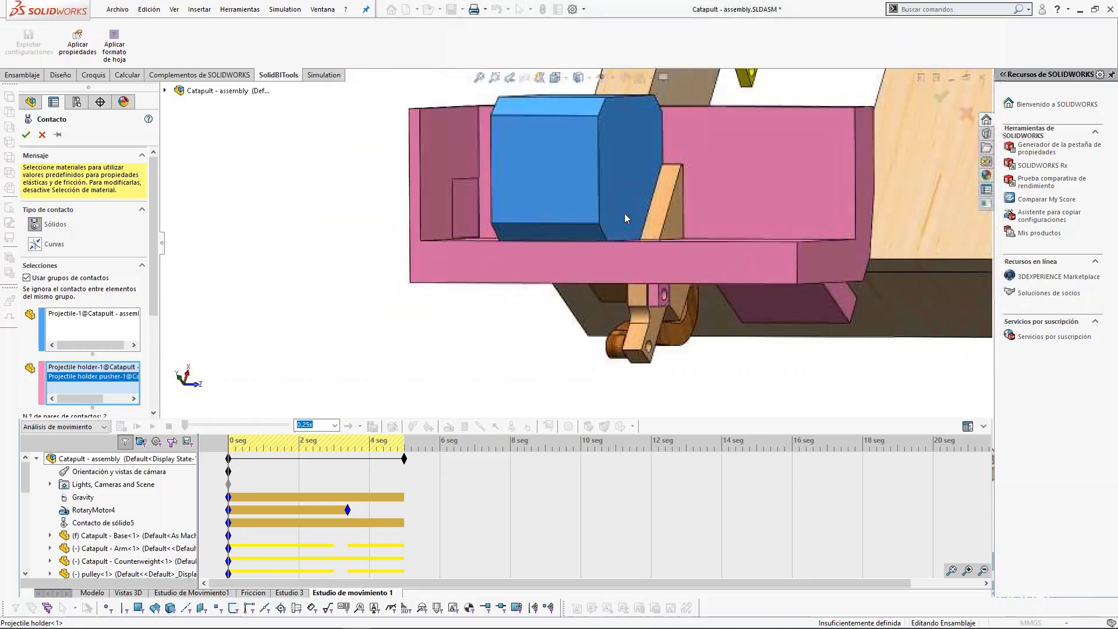
{"action": "left_click", "coordinate": [666, 212]}
{"action": "middle_click_drag", "start_coordinate": [539, 386], "coordinate": [500, 305]}
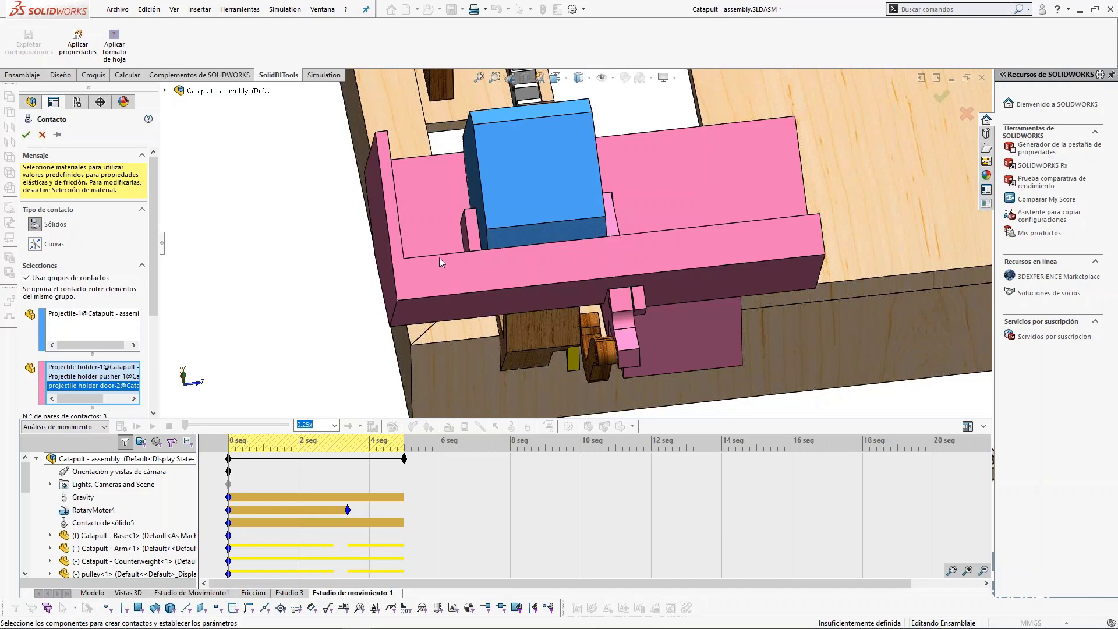
{"action": "left_click", "coordinate": [26, 136]}
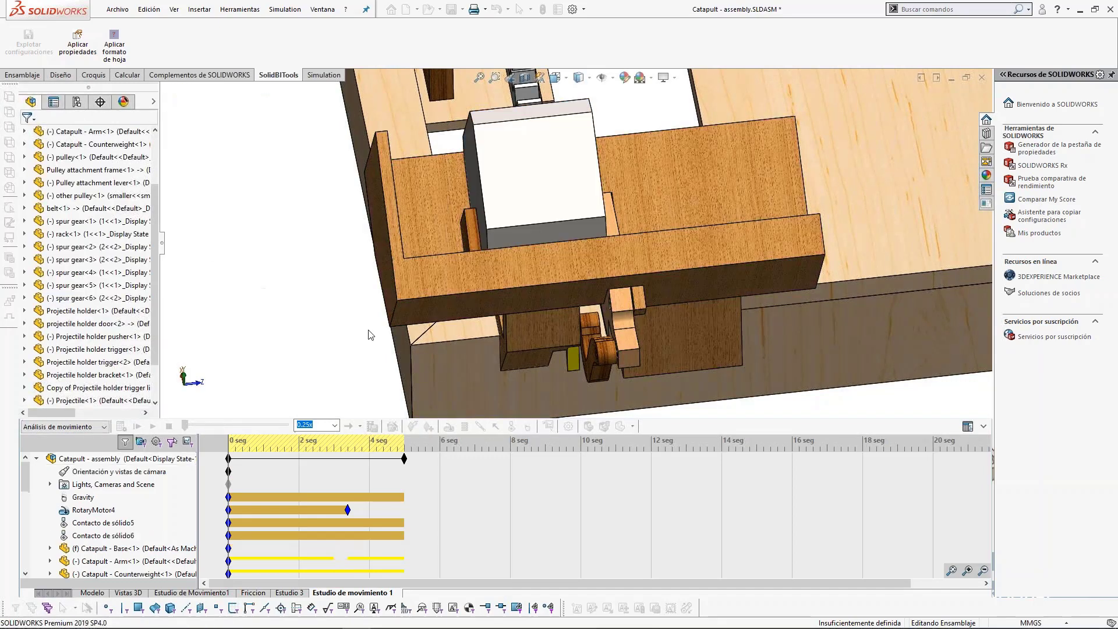
Step: Check the components in the two solid contacts and filter the motion study tree to driving elements only
{"action": "left_click", "coordinate": [108, 523]}
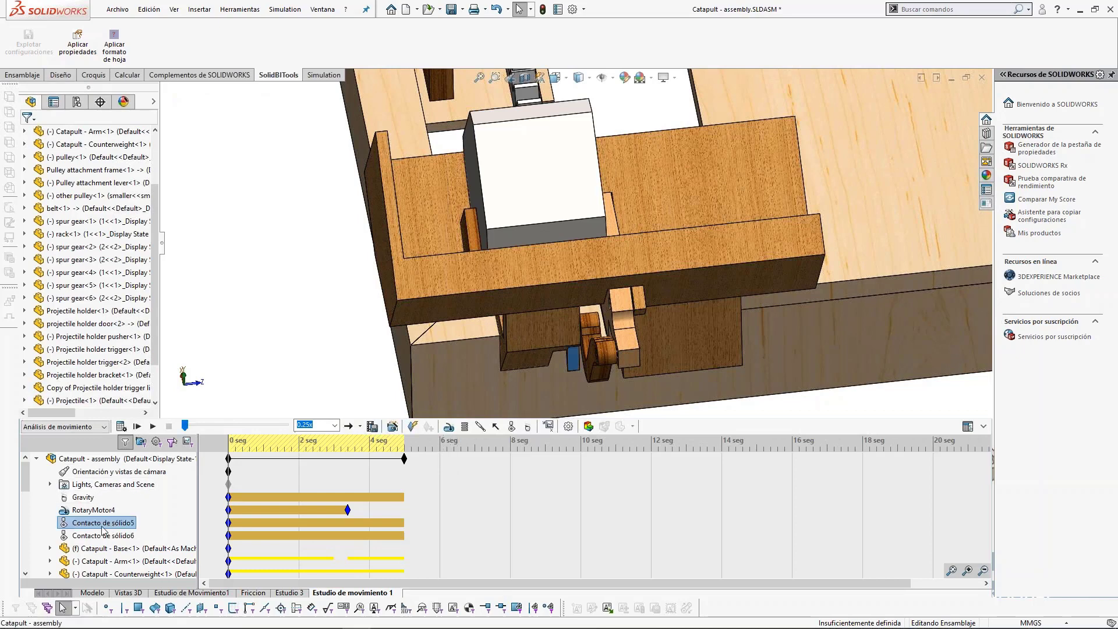
{"action": "left_click", "coordinate": [103, 536]}
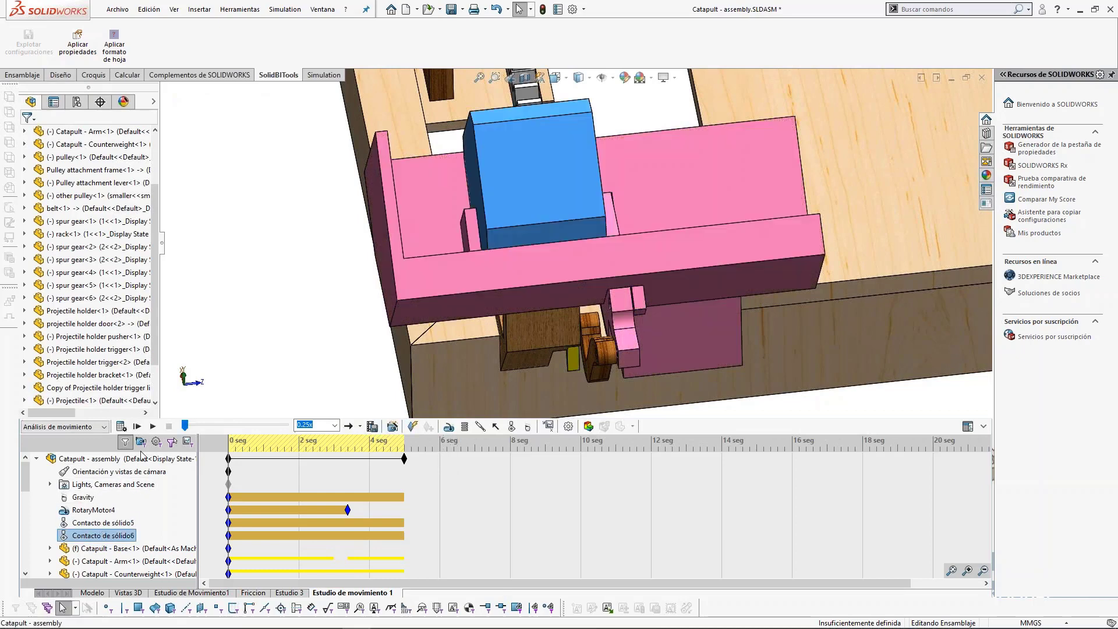
{"action": "left_click", "coordinate": [156, 441]}
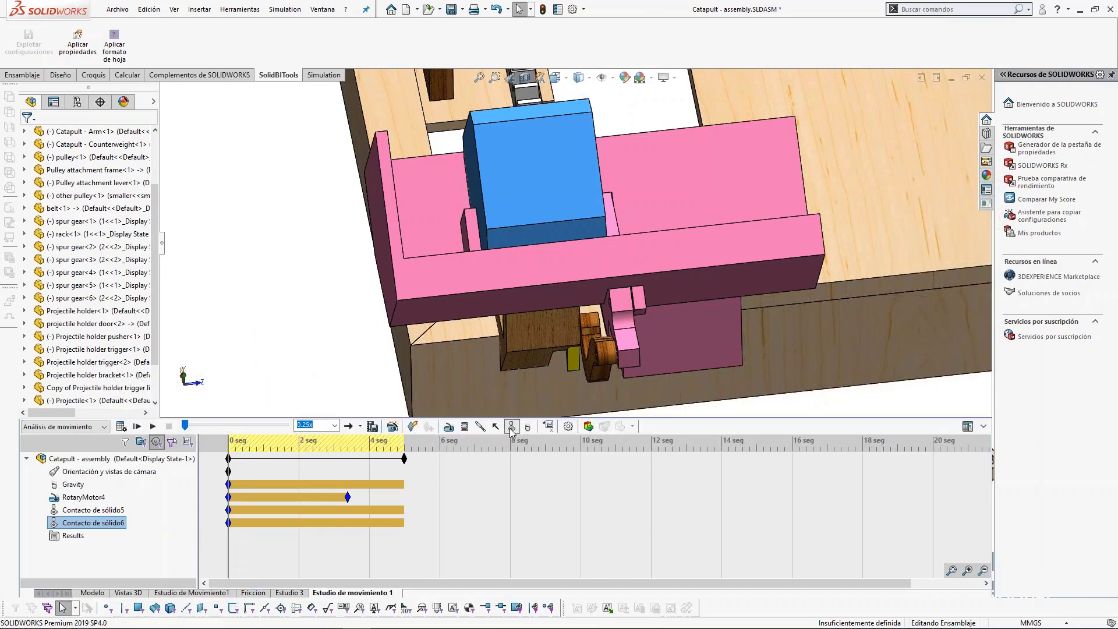
Step: Start another solid contact between the projectile and the catapult arm
{"action": "scroll", "coordinate": [535, 263], "scroll_direction": "up", "scroll_amount": 6}
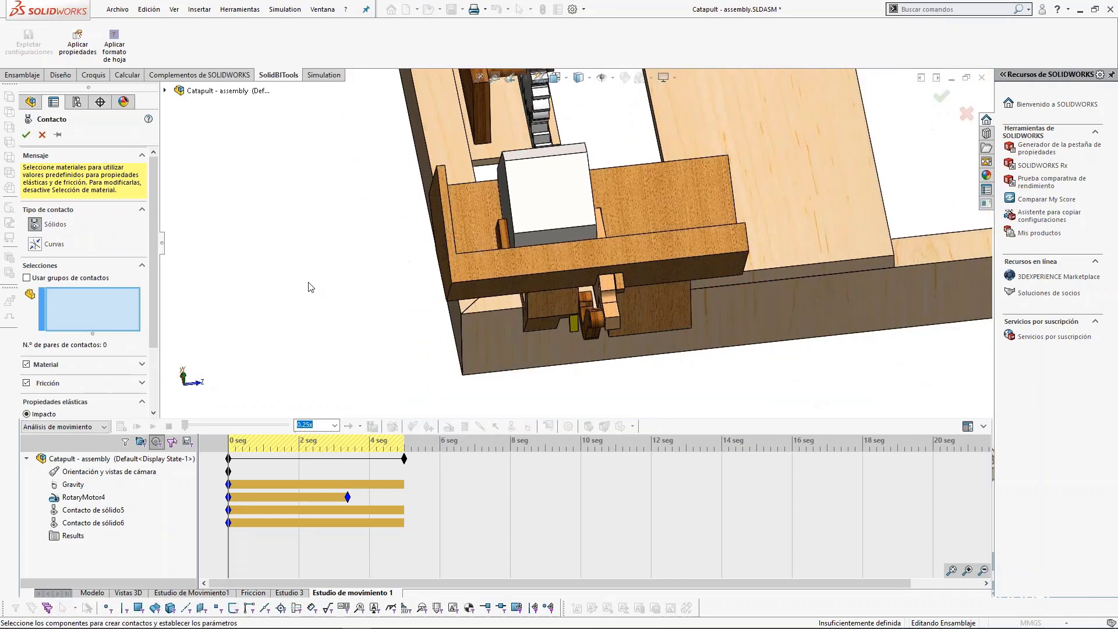
{"action": "left_click", "coordinate": [536, 264]}
{"action": "scroll", "coordinate": [662, 312], "scroll_direction": "up", "scroll_amount": 5}
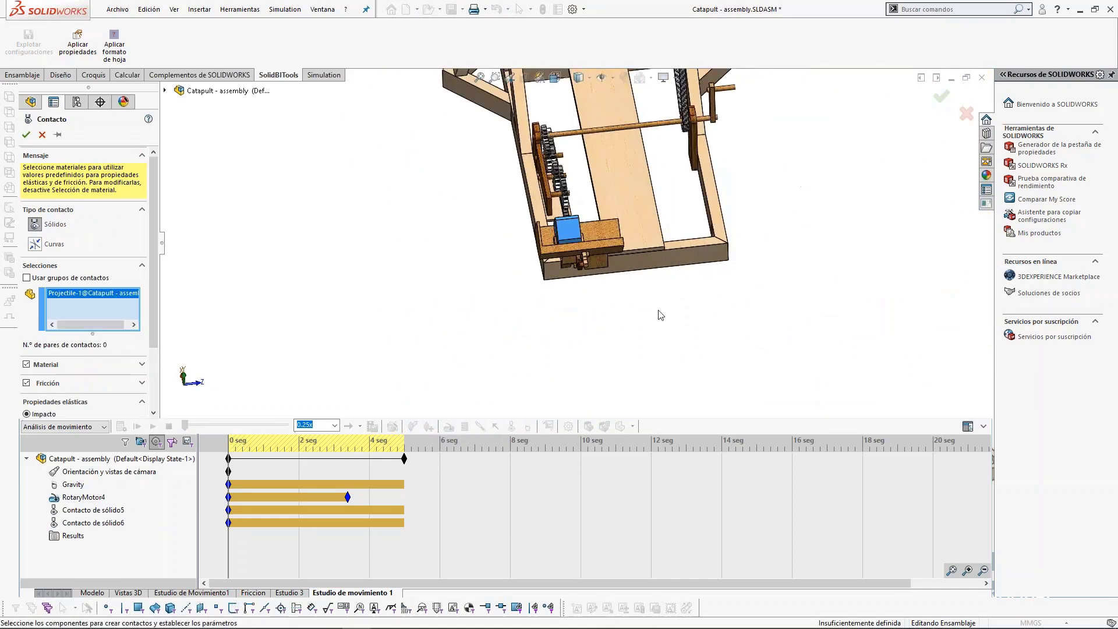
{"action": "scroll", "coordinate": [585, 168], "scroll_direction": "down", "scroll_amount": 3}
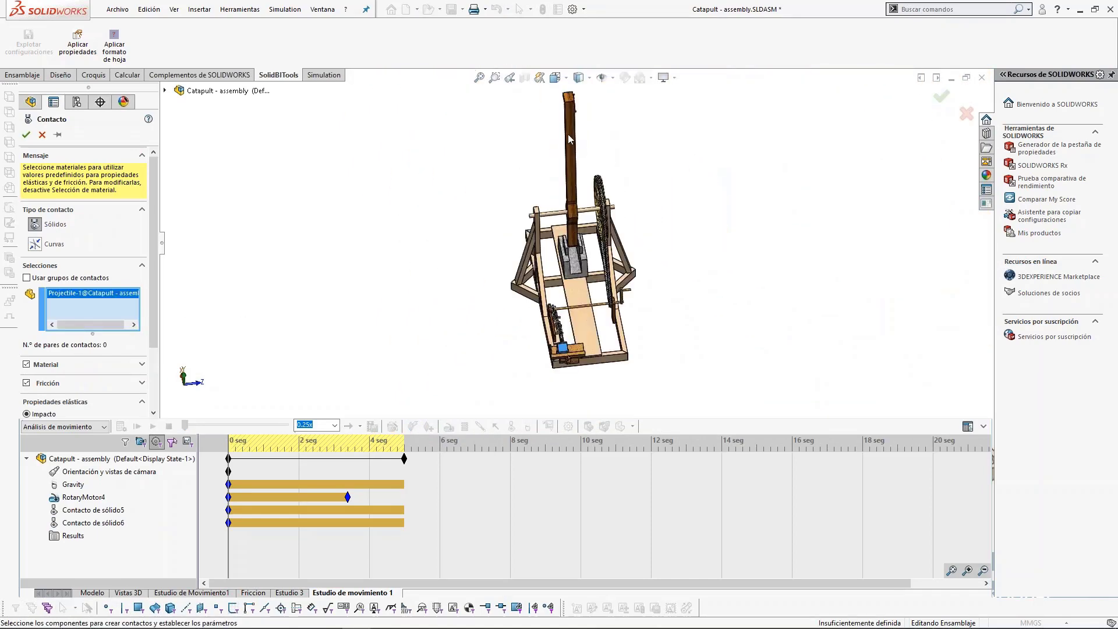
{"action": "left_click", "coordinate": [570, 136]}
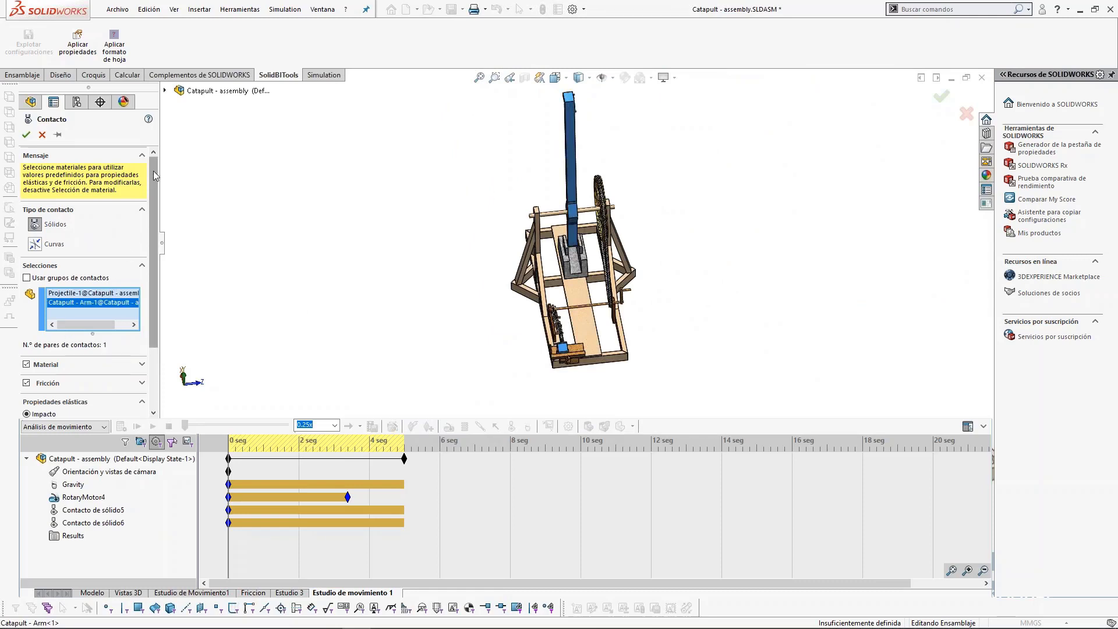
Step: Set both materials of the projectile-arm contact to Steel (Dry)
{"action": "left_click_drag", "start_coordinate": [152, 172], "coordinate": [152, 243]}
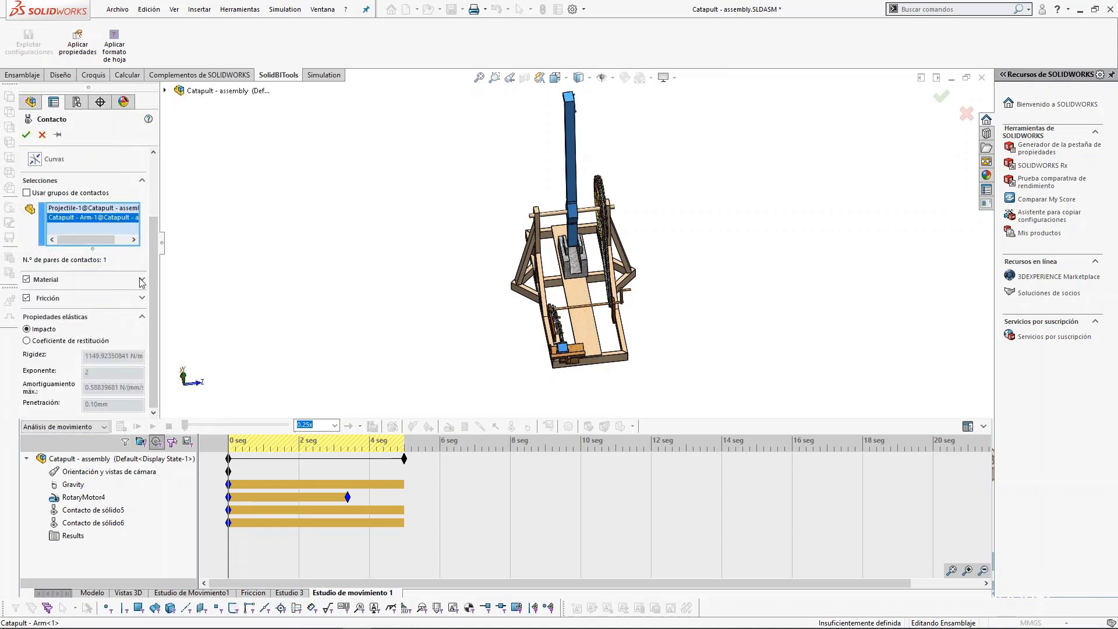
{"action": "left_click", "coordinate": [141, 282]}
{"action": "left_click", "coordinate": [88, 312]}
{"action": "left_click", "coordinate": [73, 319]}
{"action": "left_click", "coordinate": [74, 316]}
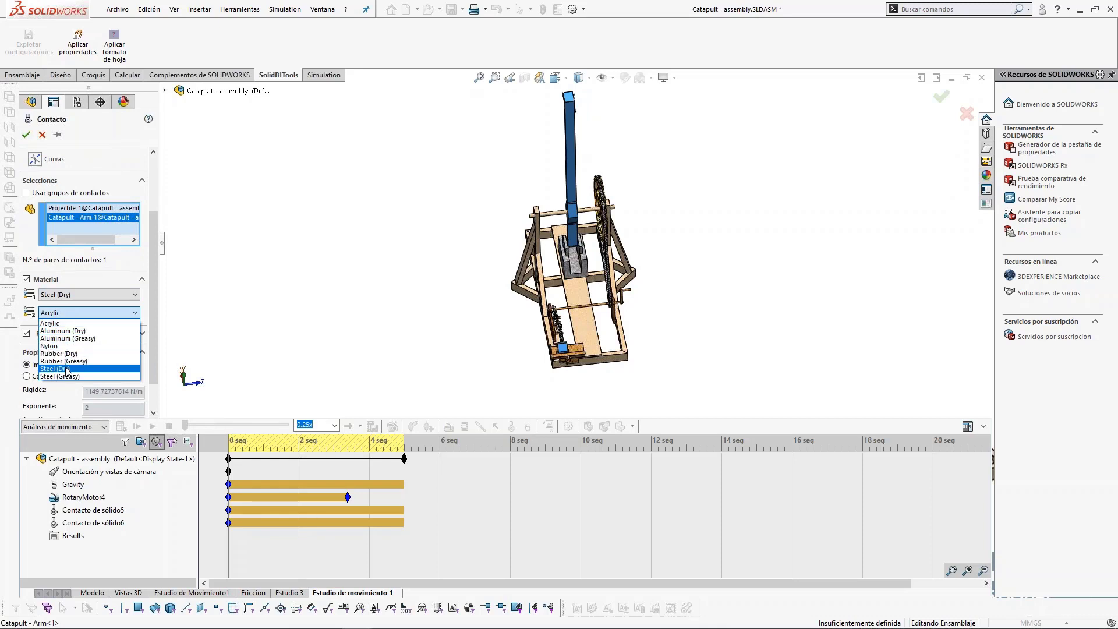
{"action": "left_click", "coordinate": [76, 341]}
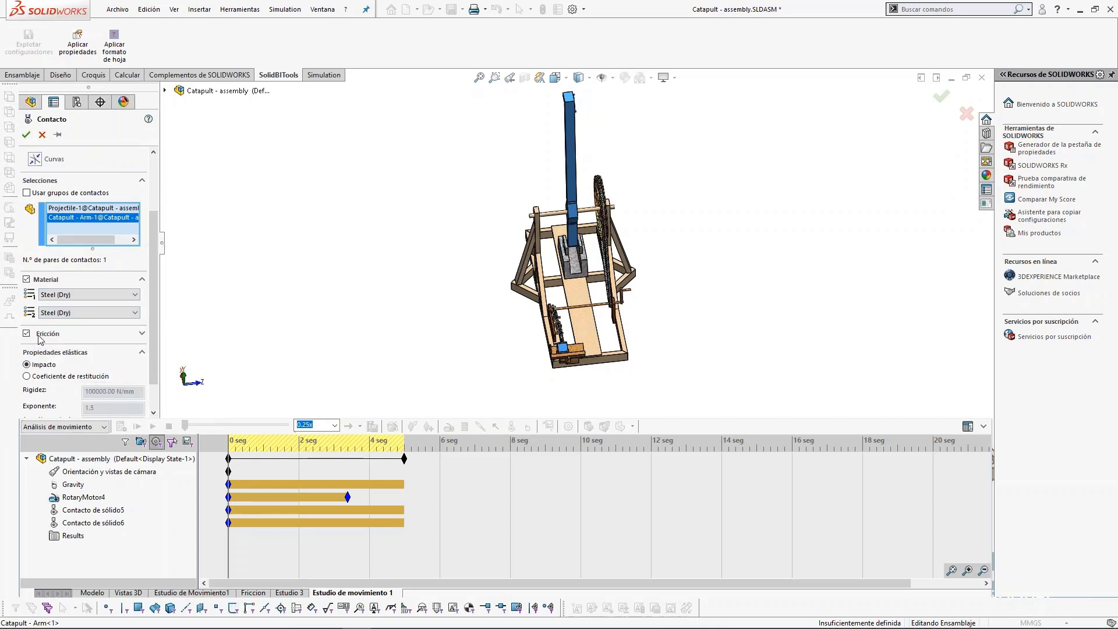
Step: Disable material selection for the contact, set the dynamic and static friction coefficients to 0.15, and accept it
{"action": "left_click", "coordinate": [142, 333]}
{"action": "left_click", "coordinate": [26, 279]}
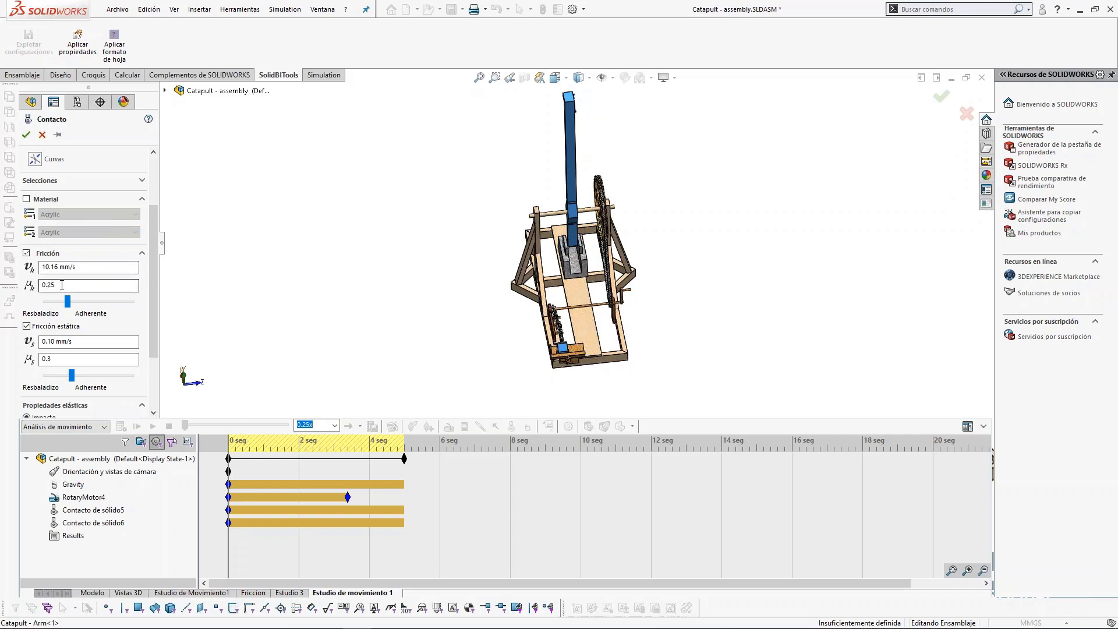
{"action": "left_click_drag", "start_coordinate": [67, 301], "coordinate": [59, 300]}
{"action": "left_click_drag", "start_coordinate": [73, 376], "coordinate": [66, 376]}
{"action": "scroll", "coordinate": [85, 242], "scroll_direction": "down", "scroll_amount": 1}
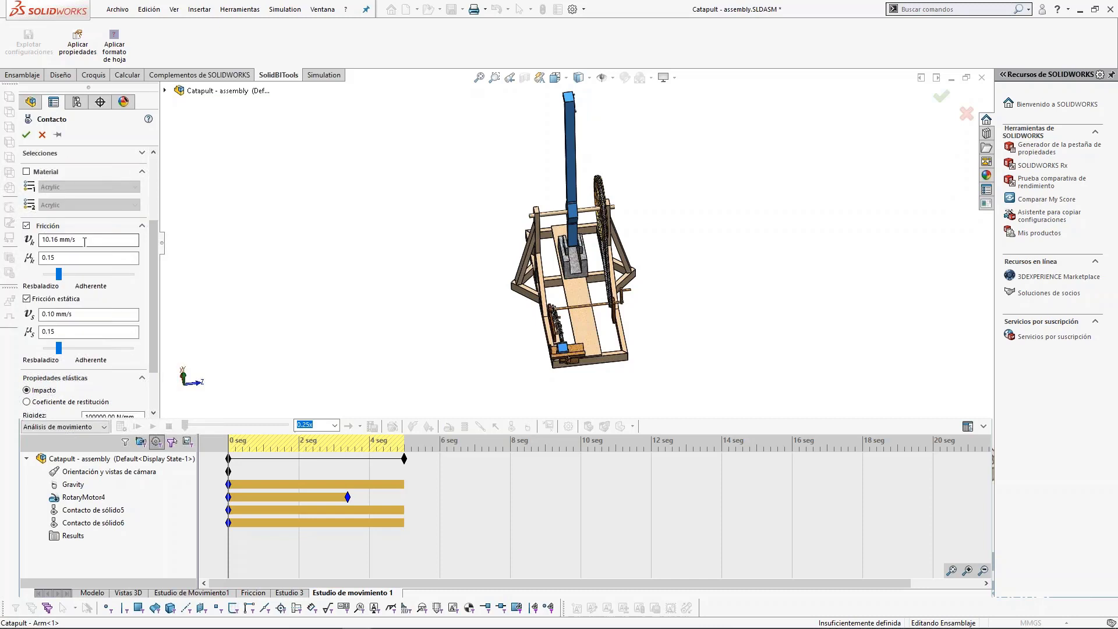
{"action": "scroll", "coordinate": [35, 227], "scroll_direction": "down", "scroll_amount": 1}
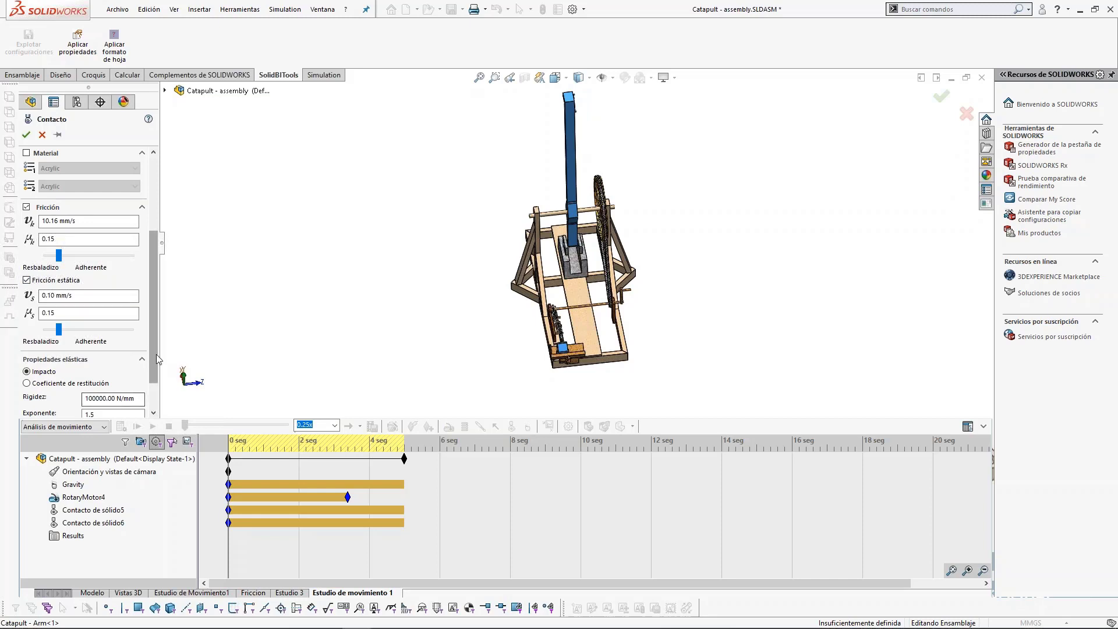
{"action": "left_click_drag", "start_coordinate": [150, 348], "coordinate": [148, 270]}
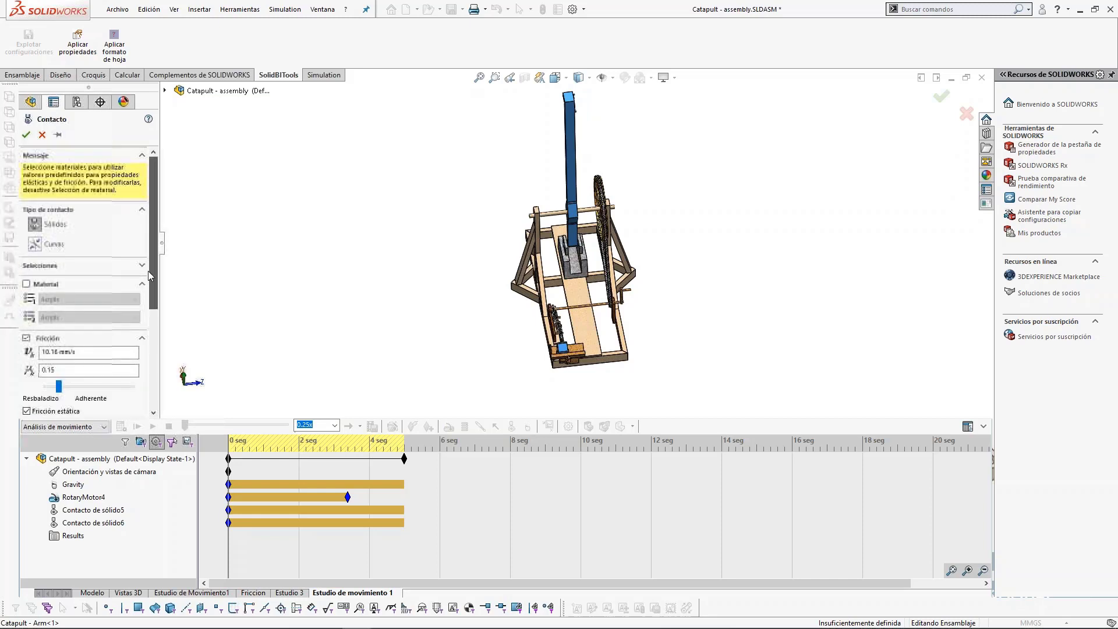
{"action": "left_click", "coordinate": [26, 135]}
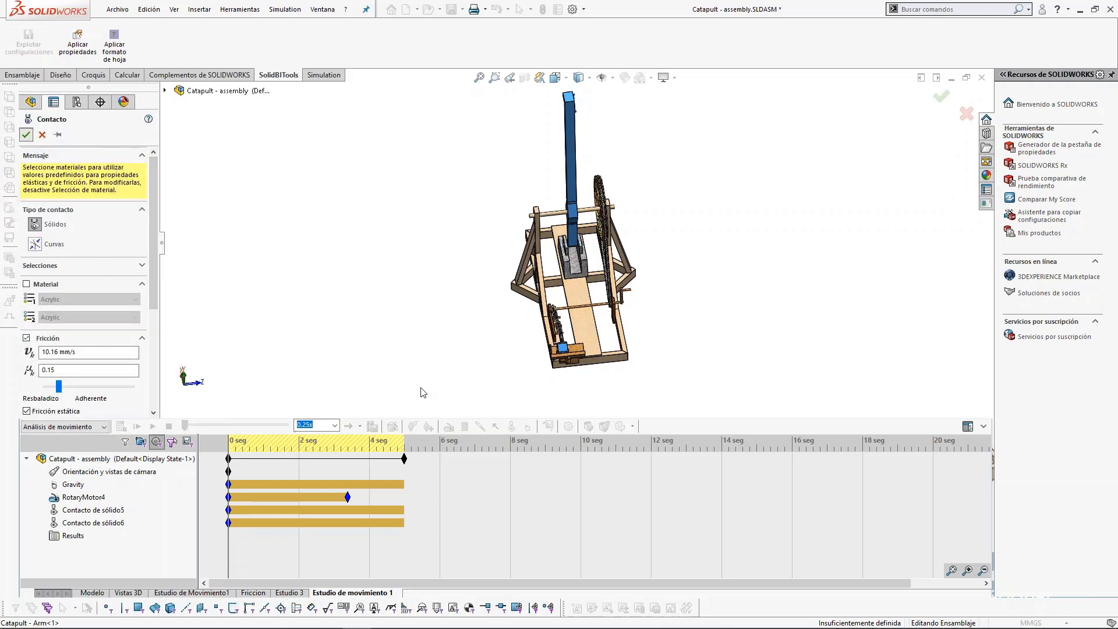
Step: Edit the contact between the projectile and its holder parts, set both materials to Steel (Dry), and accept it
{"action": "scroll", "coordinate": [634, 335], "scroll_direction": "down", "scroll_amount": 3}
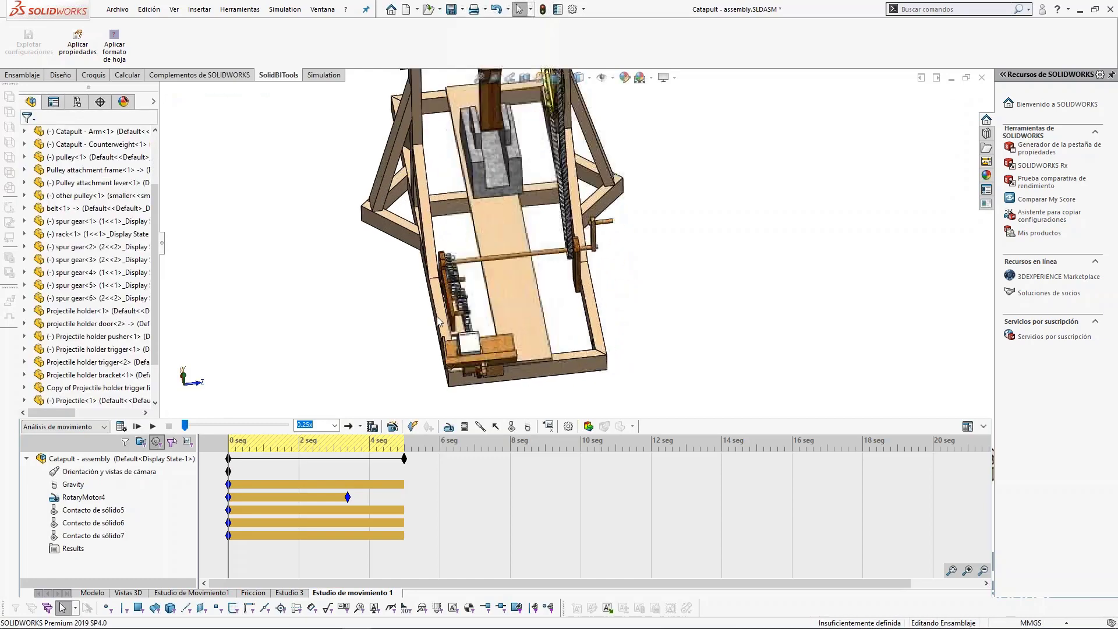
{"action": "left_click", "coordinate": [97, 523]}
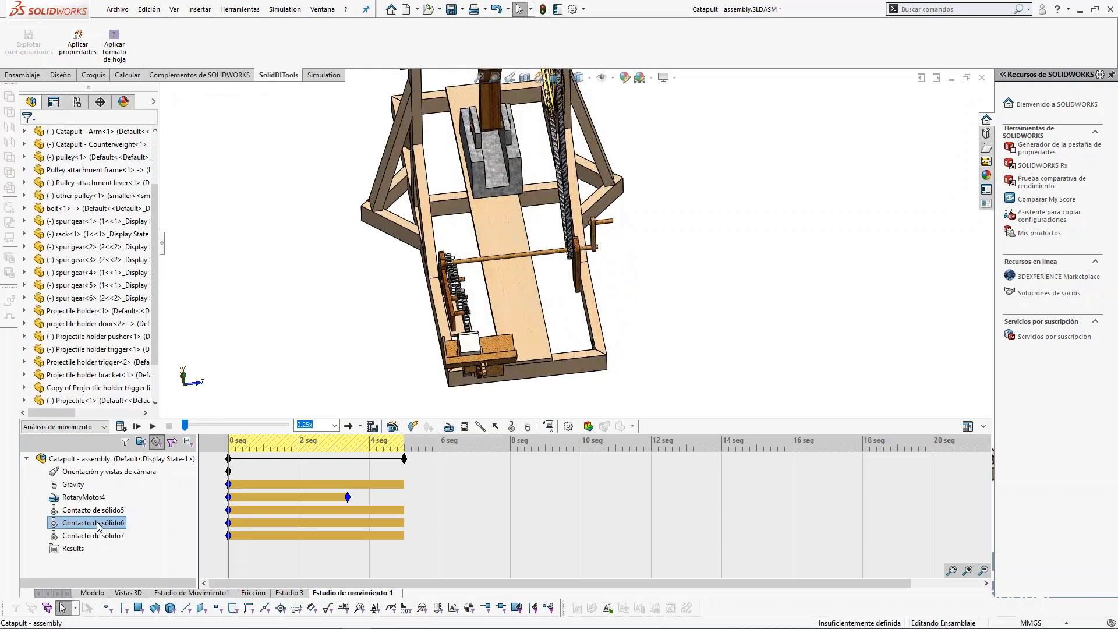
{"action": "right_click", "coordinate": [97, 523]}
{"action": "left_click", "coordinate": [107, 527]}
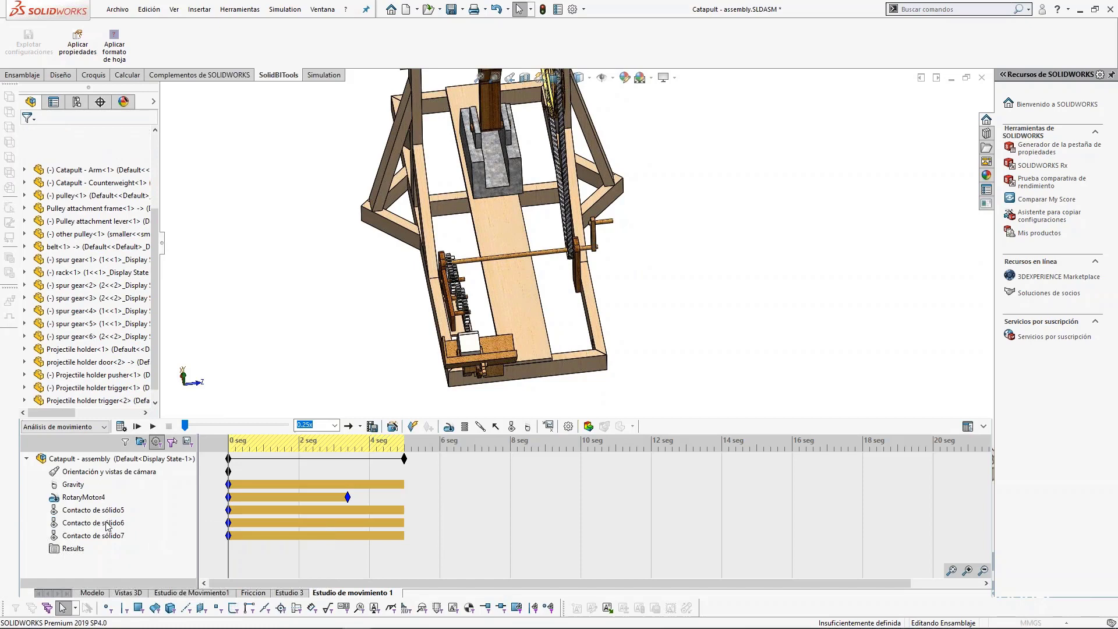
{"action": "left_click", "coordinate": [105, 243]}
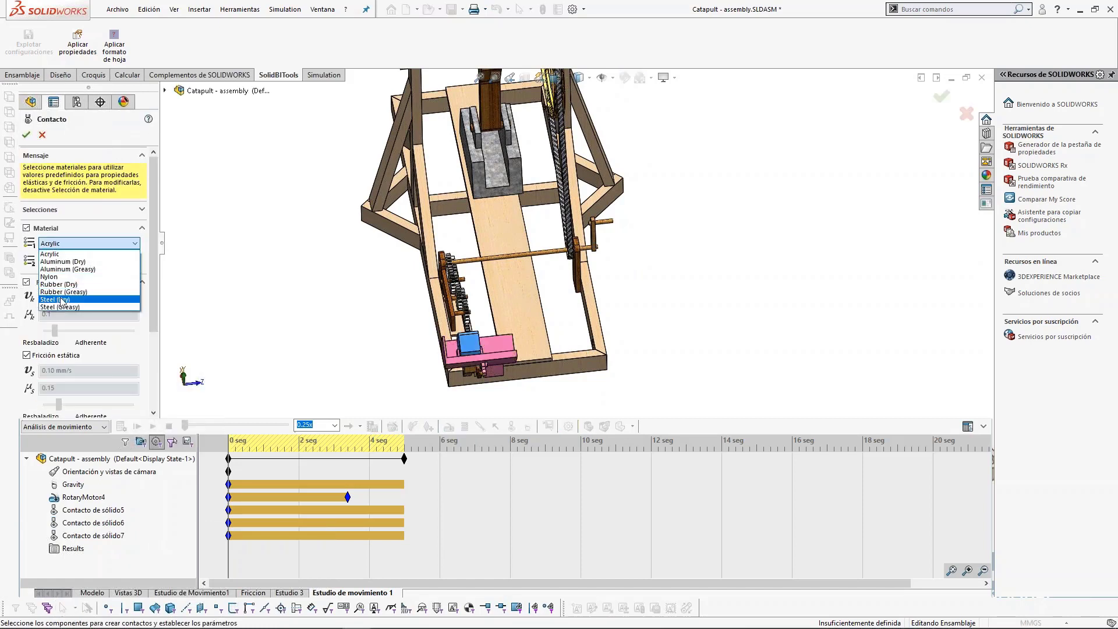
{"action": "left_click", "coordinate": [63, 300]}
{"action": "left_click", "coordinate": [75, 261]}
{"action": "left_click", "coordinate": [73, 318]}
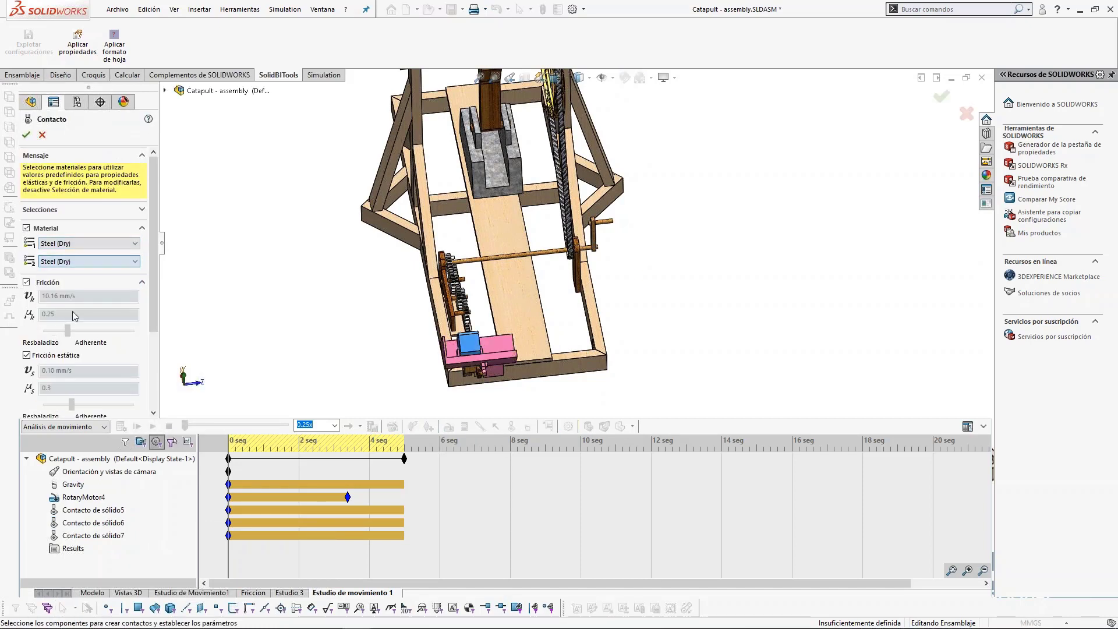
{"action": "left_click_drag", "start_coordinate": [155, 285], "coordinate": [137, 246]}
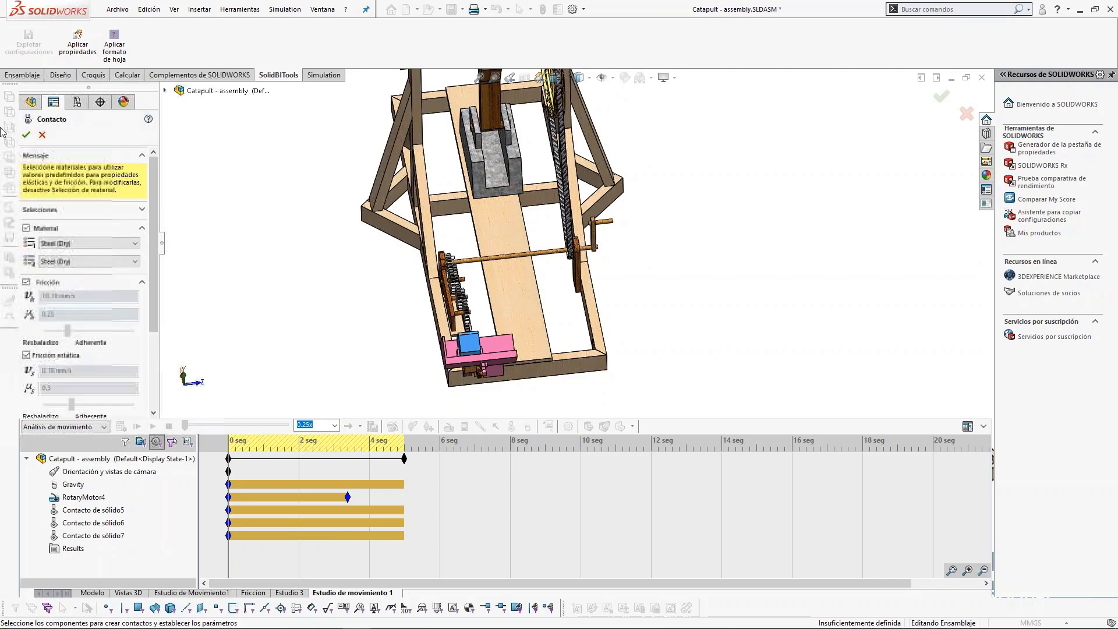
{"action": "left_click", "coordinate": [26, 135]}
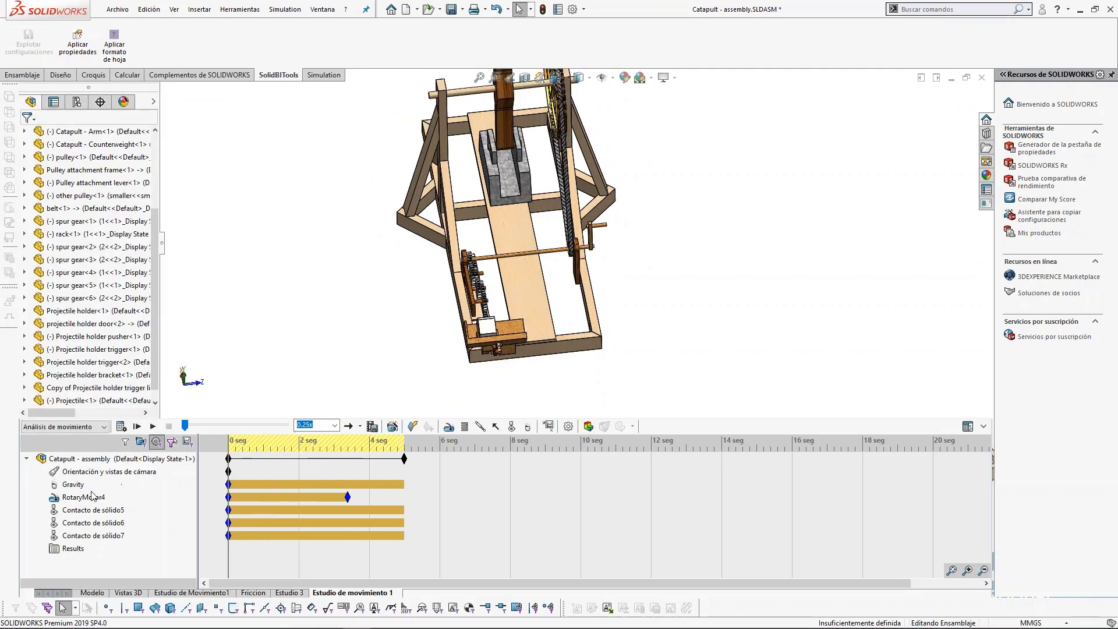
Step: Start a linear spring between the projectile holder's inner end face and the facing side of the projectile holder pusher
{"action": "scroll", "coordinate": [623, 319], "scroll_direction": "up", "scroll_amount": 6}
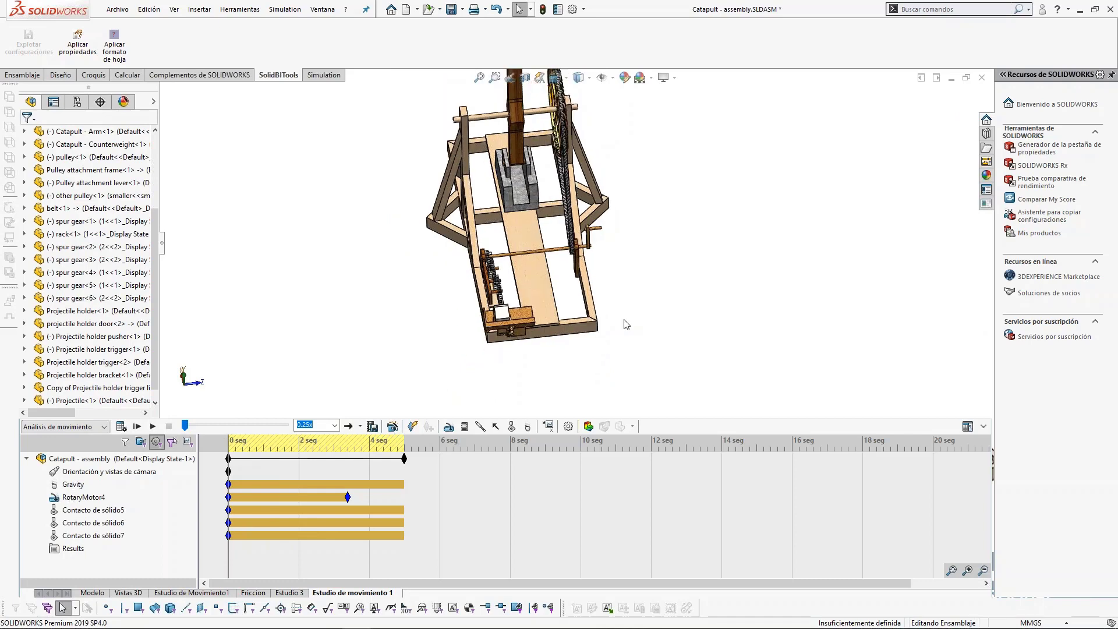
{"action": "middle_click_drag", "start_coordinate": [599, 307], "coordinate": [607, 228]}
{"action": "scroll", "coordinate": [589, 200], "scroll_direction": "down", "scroll_amount": 3}
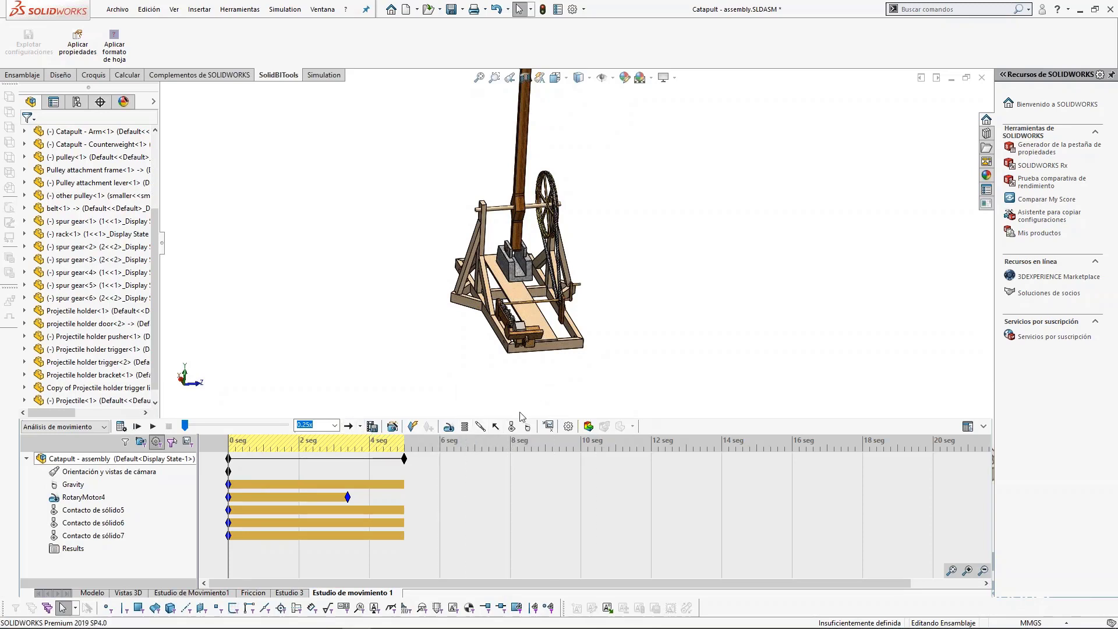
{"action": "left_click", "coordinate": [465, 426]}
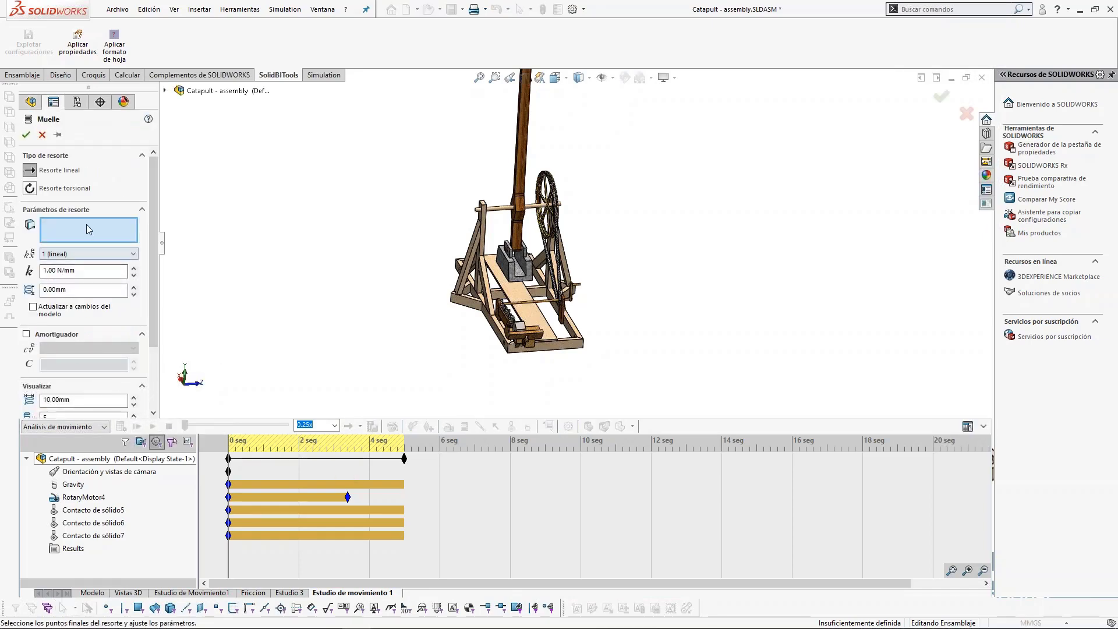
{"action": "scroll", "coordinate": [520, 365], "scroll_direction": "down", "scroll_amount": 6}
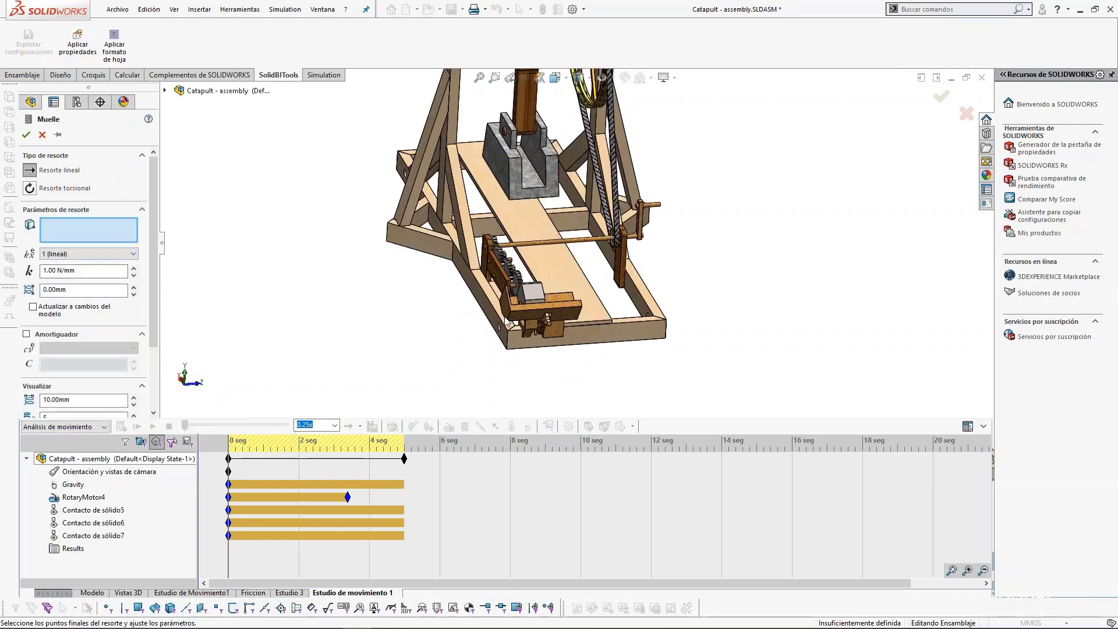
{"action": "middle_click_drag", "start_coordinate": [452, 317], "coordinate": [516, 303]}
{"action": "scroll", "coordinate": [454, 328], "scroll_direction": "down", "scroll_amount": 10}
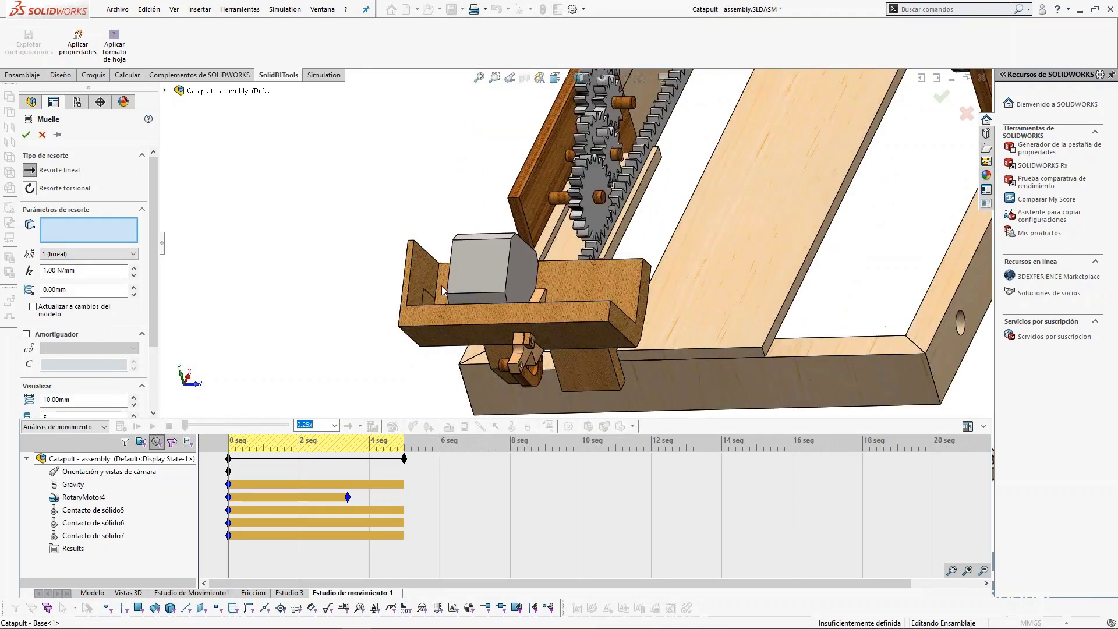
{"action": "left_click", "coordinate": [496, 247]}
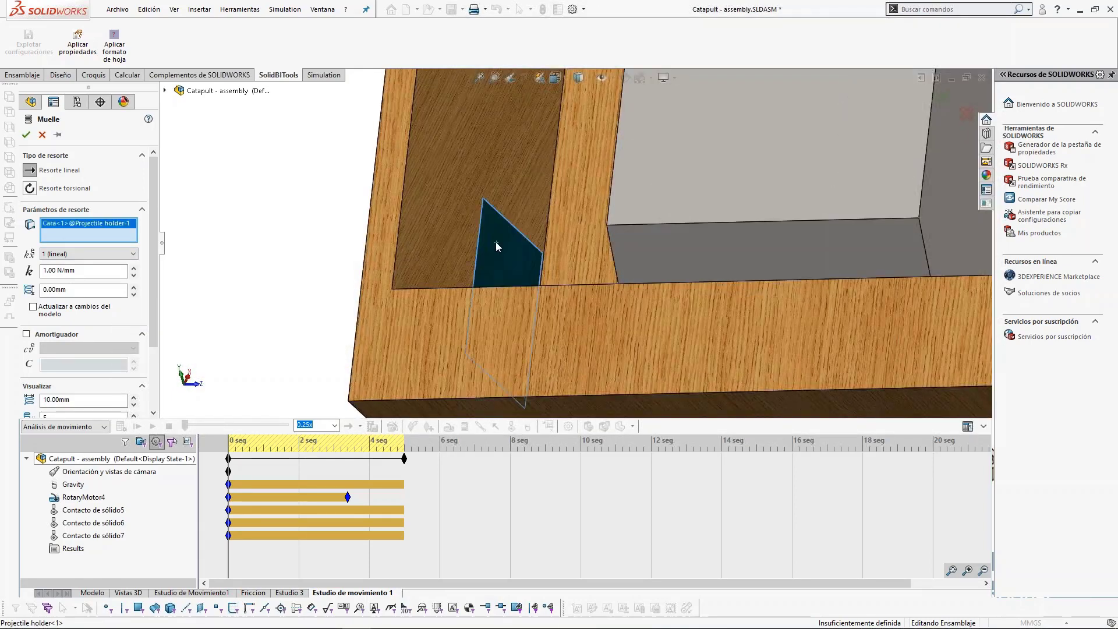
{"action": "middle_click_drag", "start_coordinate": [305, 232], "coordinate": [823, 224]}
{"action": "scroll", "coordinate": [943, 238], "scroll_direction": "up", "scroll_amount": 2}
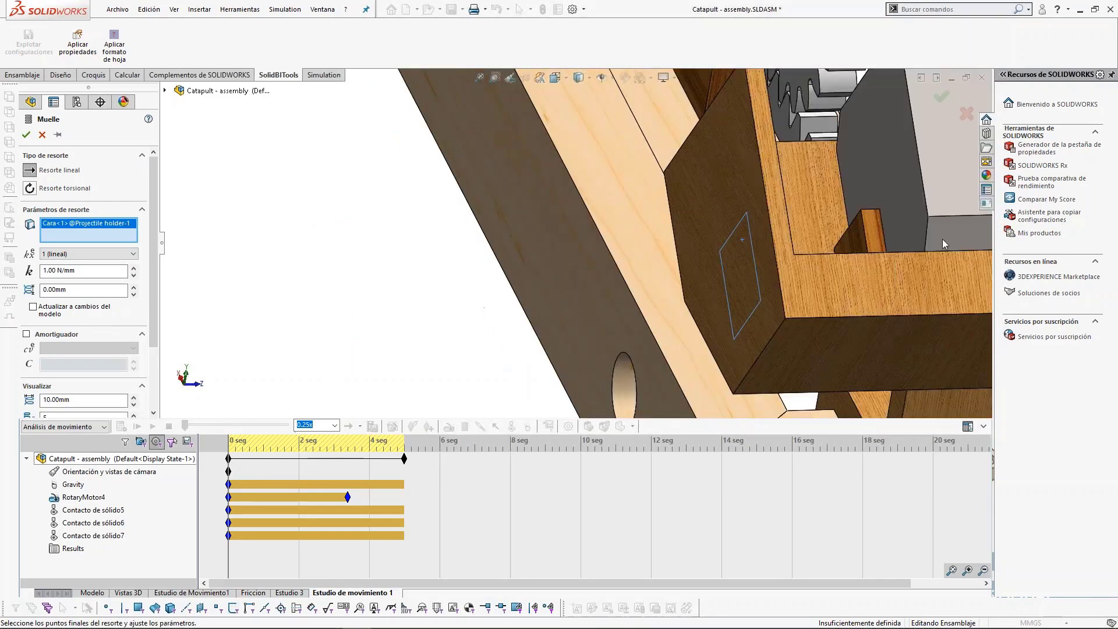
{"action": "left_click", "coordinate": [853, 240]}
{"action": "middle_click_drag", "start_coordinate": [827, 270], "coordinate": [777, 291]}
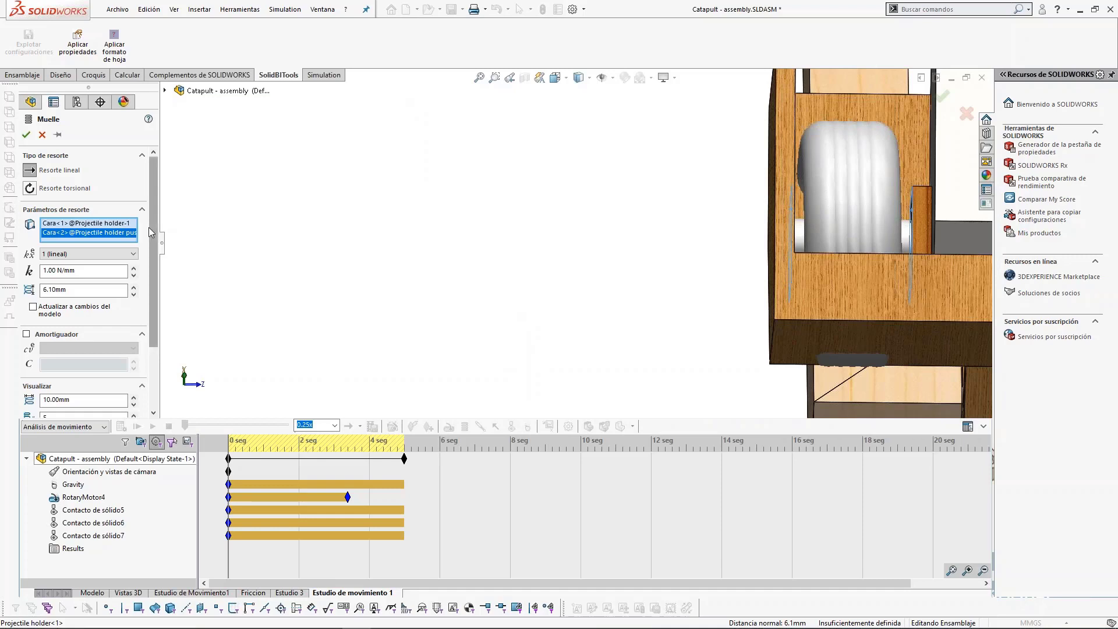
Step: Set the spring constant to 0.10 N/mm and the spring's free length to 13 mm
{"action": "left_click", "coordinate": [84, 270]}
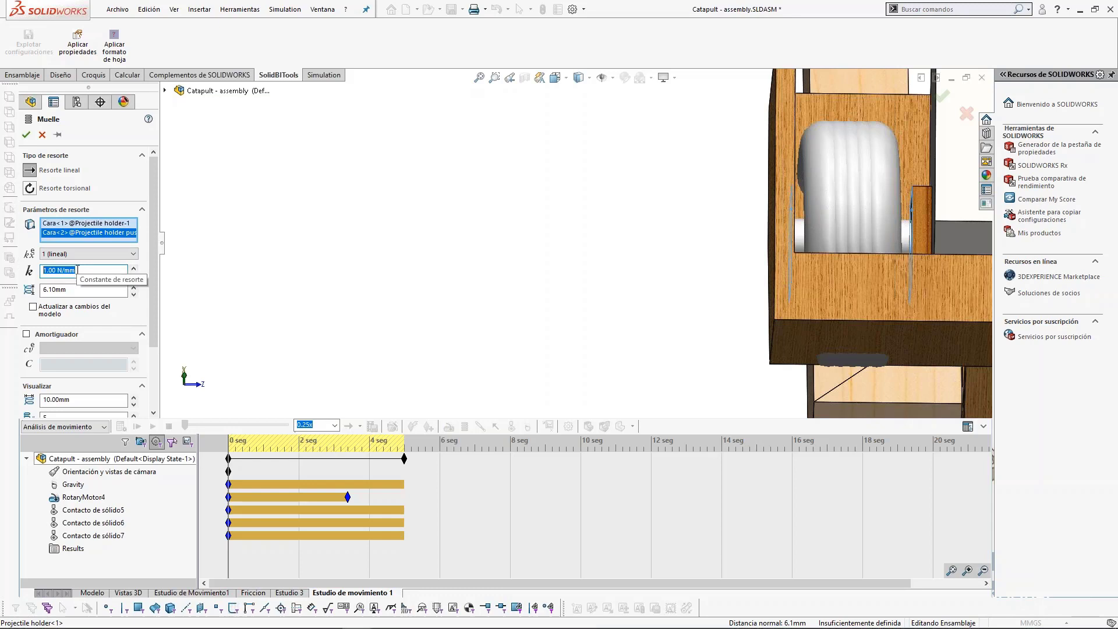
{"action": "type", "text": "0.1"}
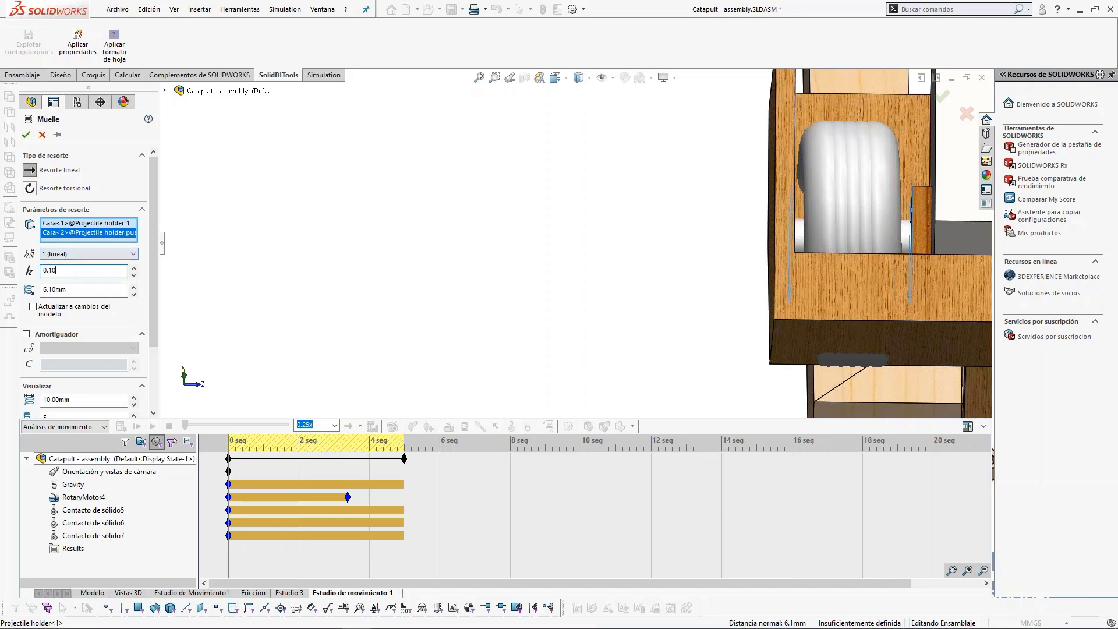
{"action": "left_click_drag", "start_coordinate": [72, 291], "coordinate": [58, 292]}
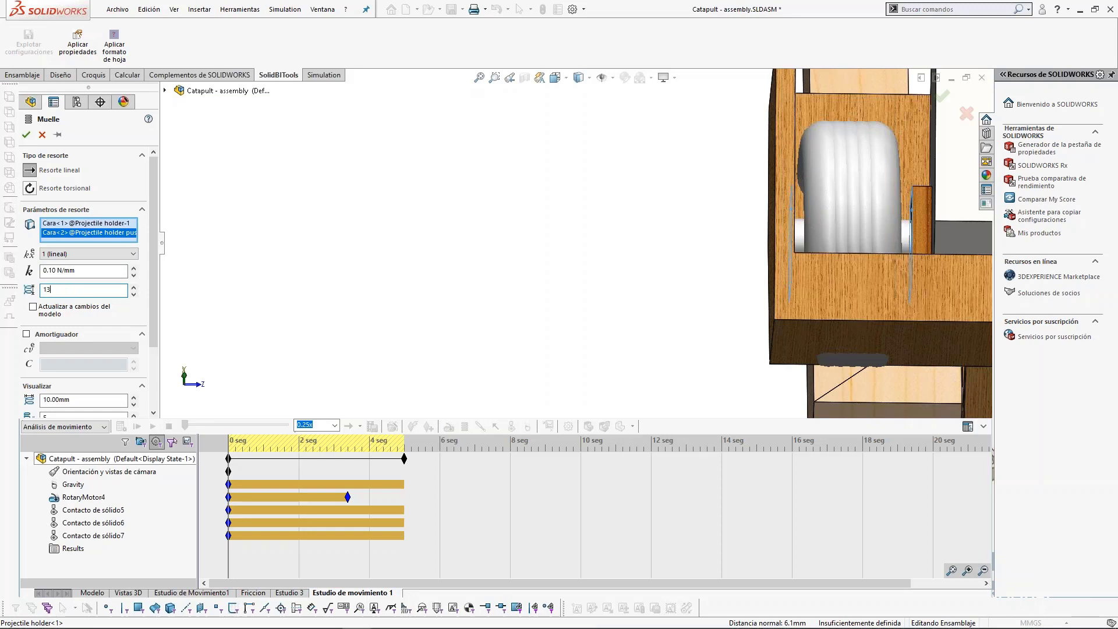
{"action": "left_click", "coordinate": [87, 271]}
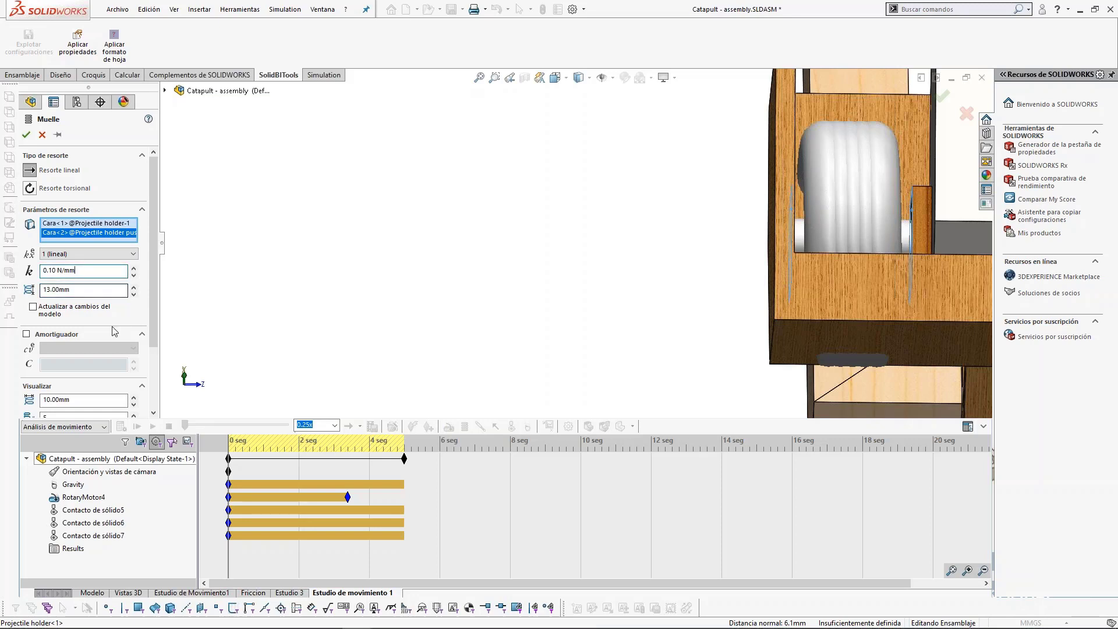
{"action": "scroll", "coordinate": [154, 245], "scroll_direction": "down", "scroll_amount": 2}
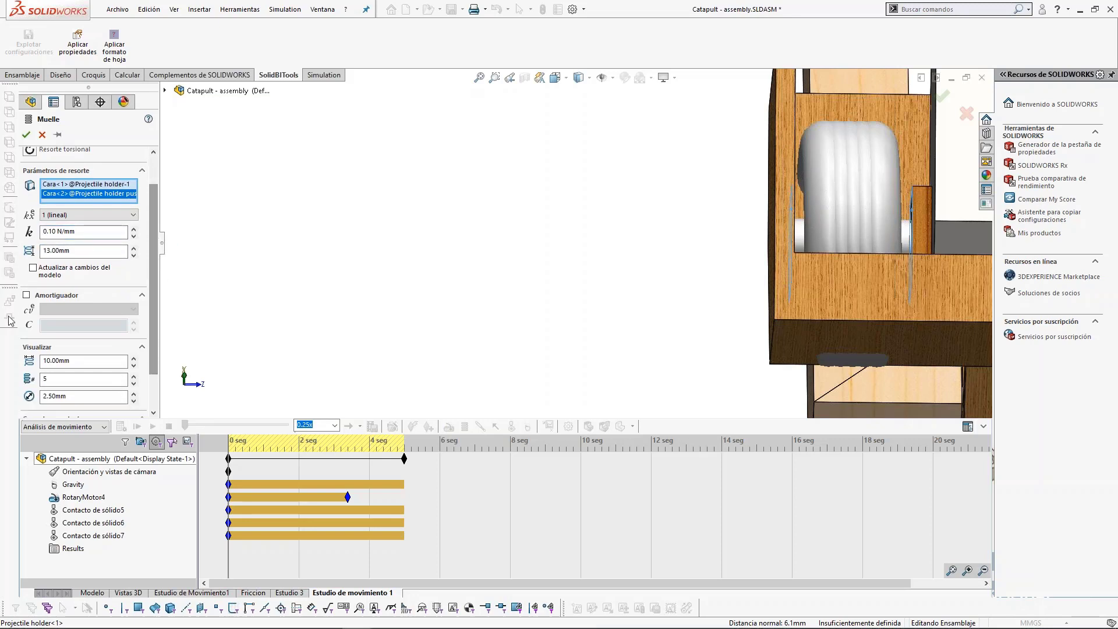
Step: Enable the spring's linear damper and set its damping constant to 0.01 N/(mm/s)
{"action": "left_click", "coordinate": [27, 296]}
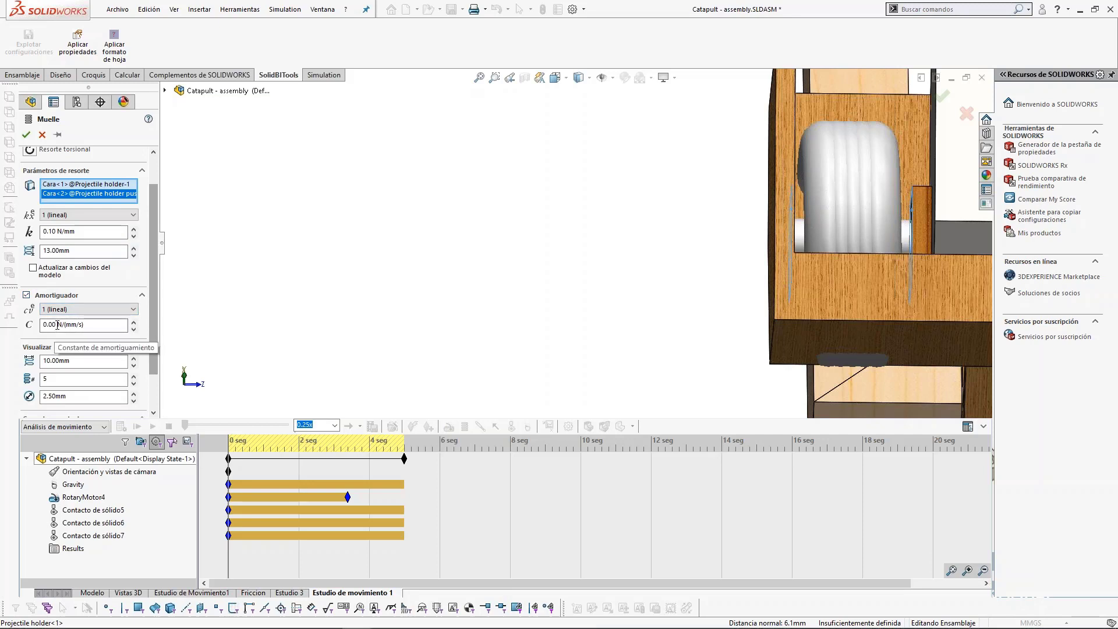
{"action": "left_click", "coordinate": [57, 324]}
{"action": "left_click", "coordinate": [62, 323]}
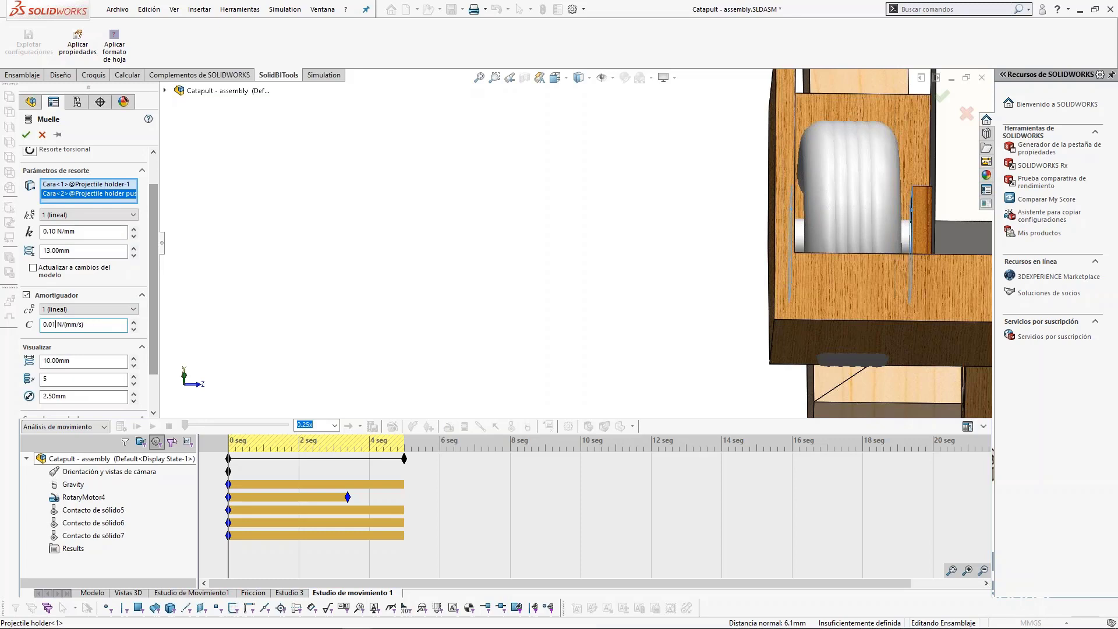
Step: Set the spring display to a 4 mm coil diameter, 5 coils and a 0.5 mm wire diameter, and accept the spring
{"action": "scroll", "coordinate": [82, 350], "scroll_direction": "down", "scroll_amount": 2}
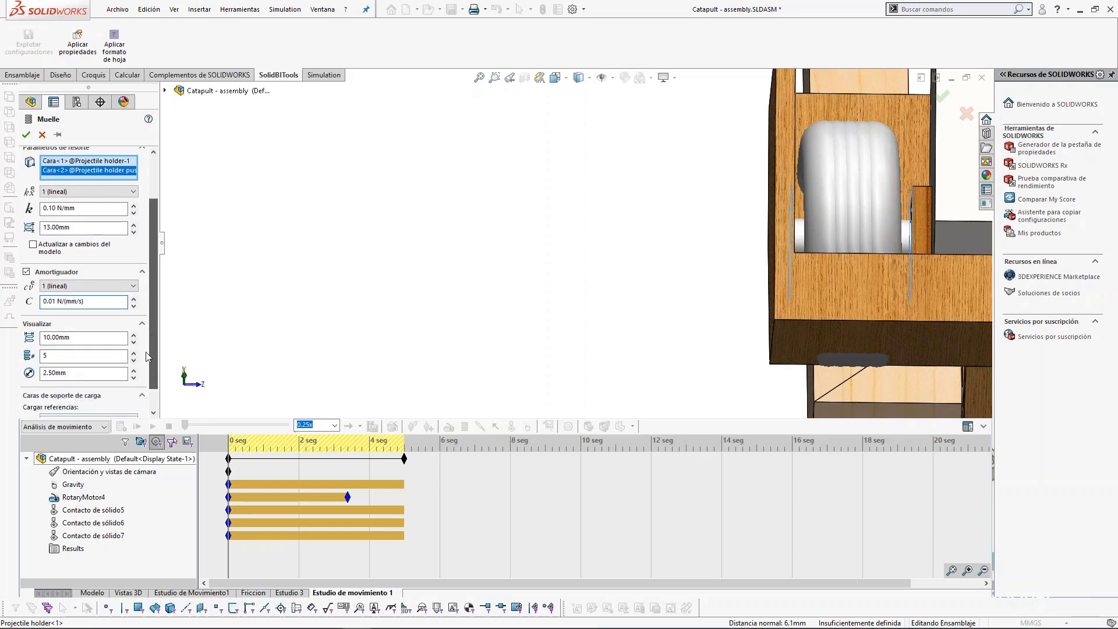
{"action": "left_click", "coordinate": [91, 317]}
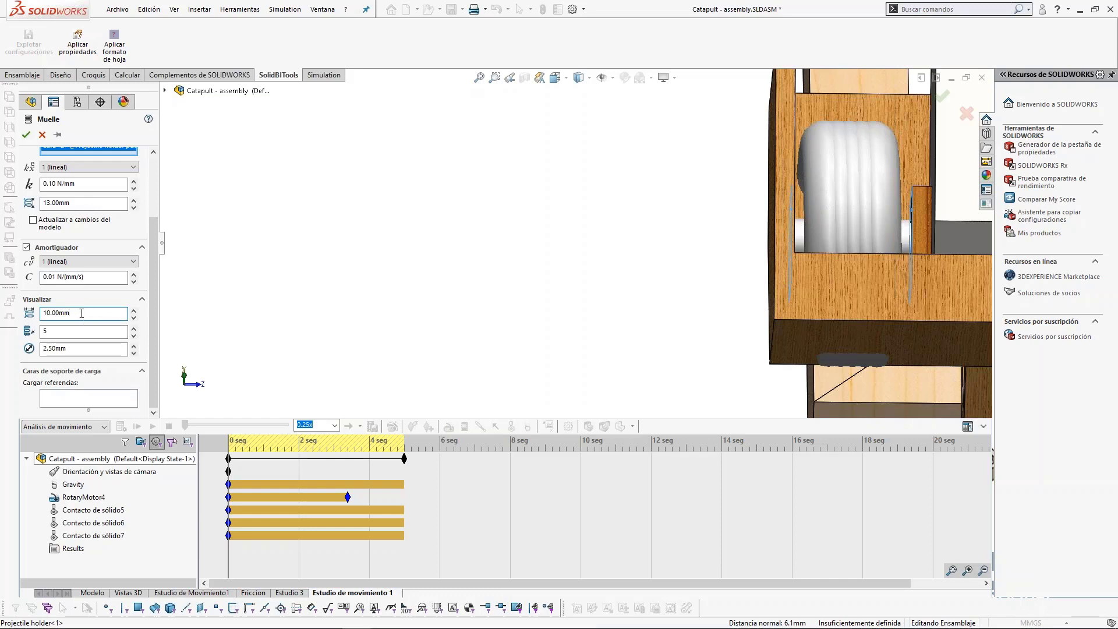
{"action": "type", "text": "4"}
{"action": "left_click", "coordinate": [55, 331]}
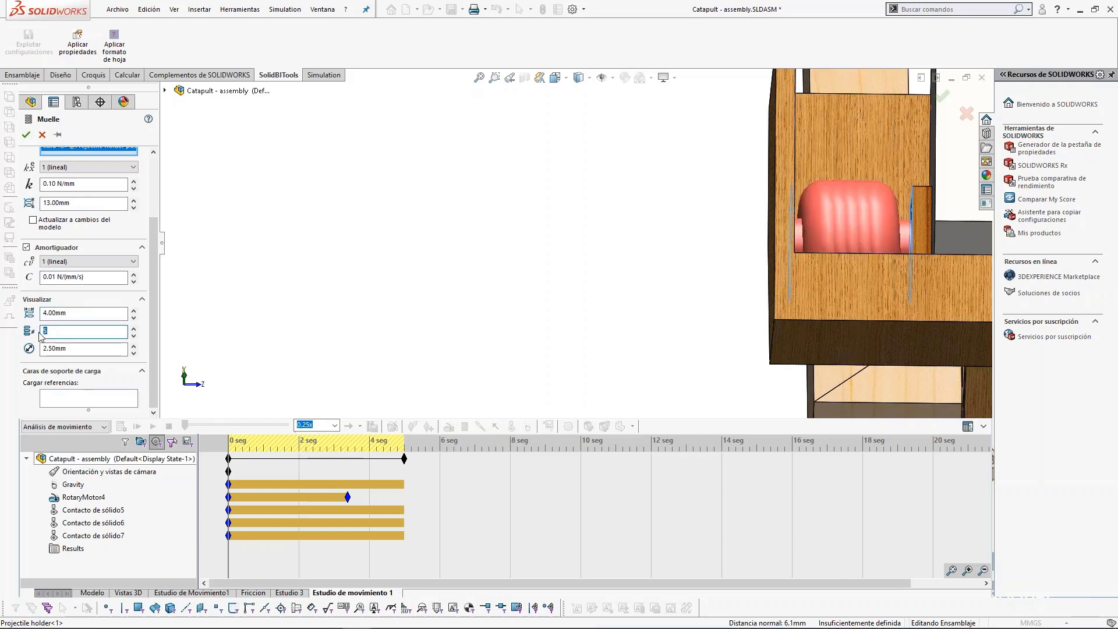
{"action": "left_click", "coordinate": [70, 348]}
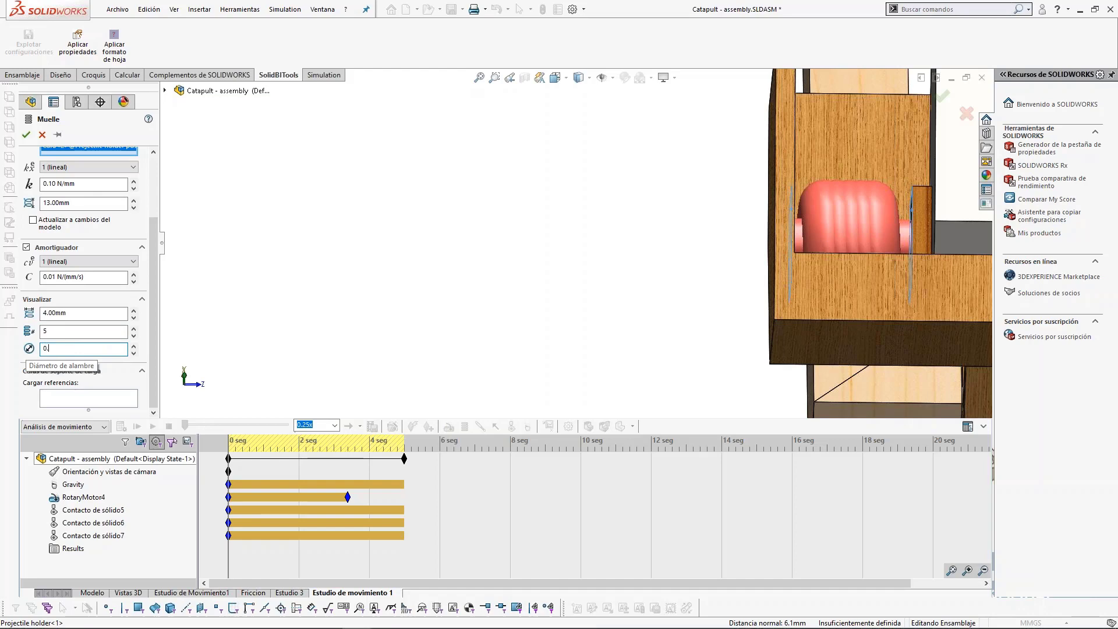
{"action": "left_click", "coordinate": [76, 332]}
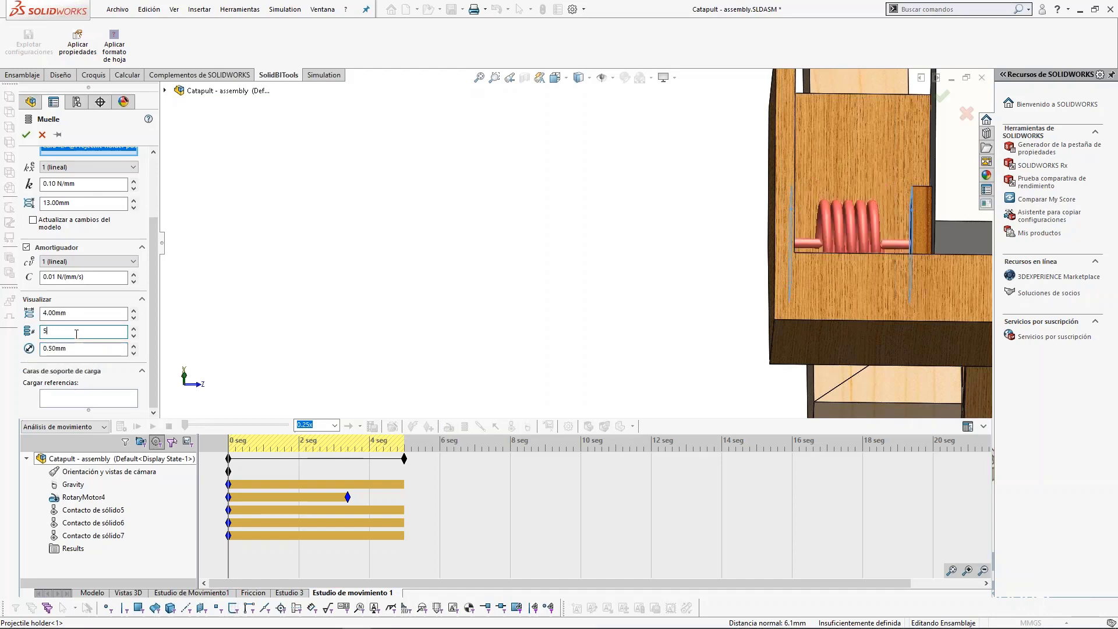
{"action": "scroll", "coordinate": [874, 257], "scroll_direction": "up", "scroll_amount": 3}
{"action": "scroll", "coordinate": [780, 224], "scroll_direction": "down", "scroll_amount": 5}
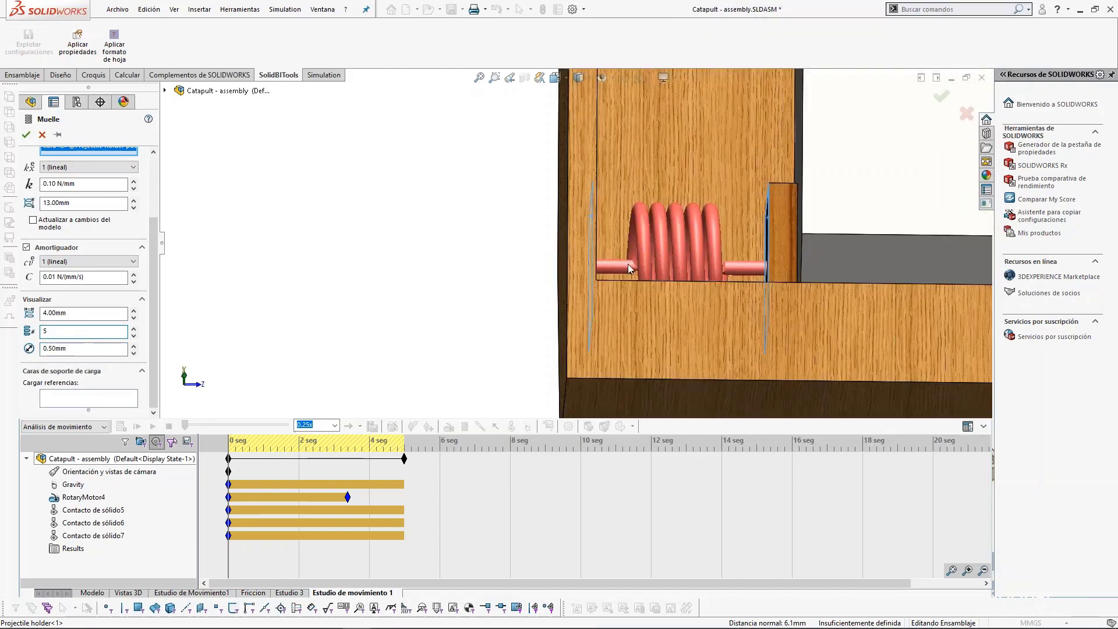
{"action": "scroll", "coordinate": [627, 264], "scroll_direction": "up", "scroll_amount": 5}
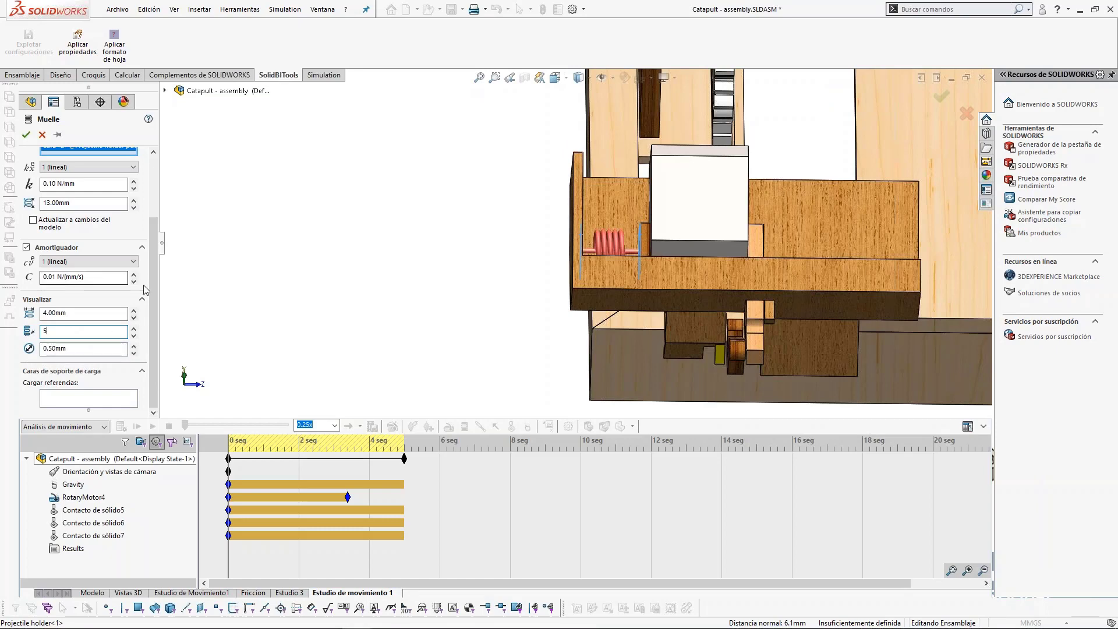
{"action": "scroll", "coordinate": [82, 262], "scroll_direction": "up", "scroll_amount": 3}
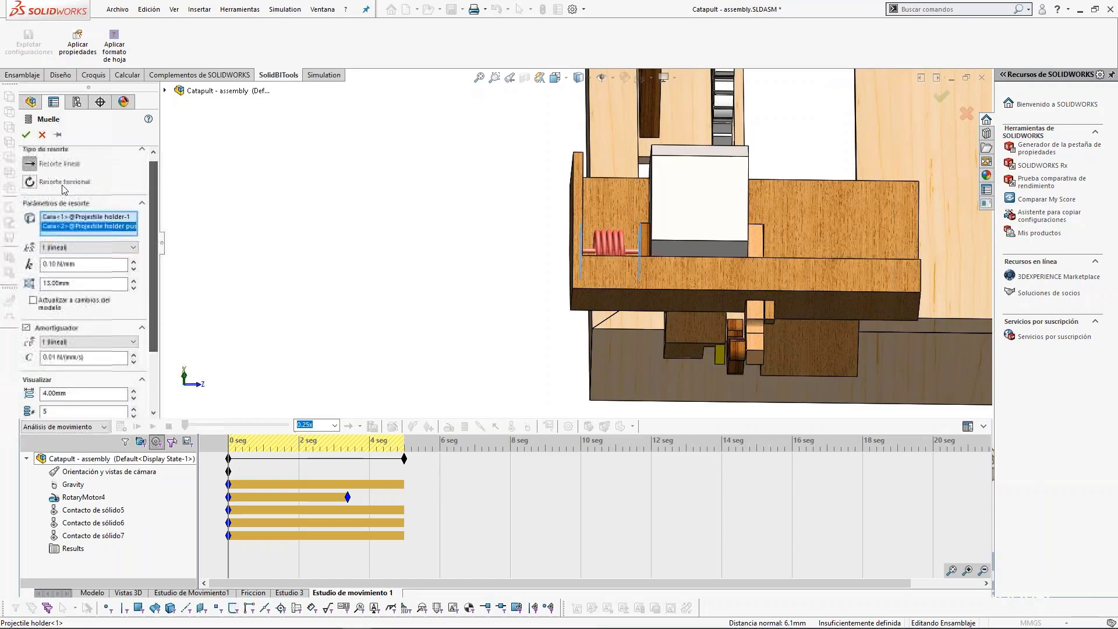
{"action": "left_click", "coordinate": [26, 135]}
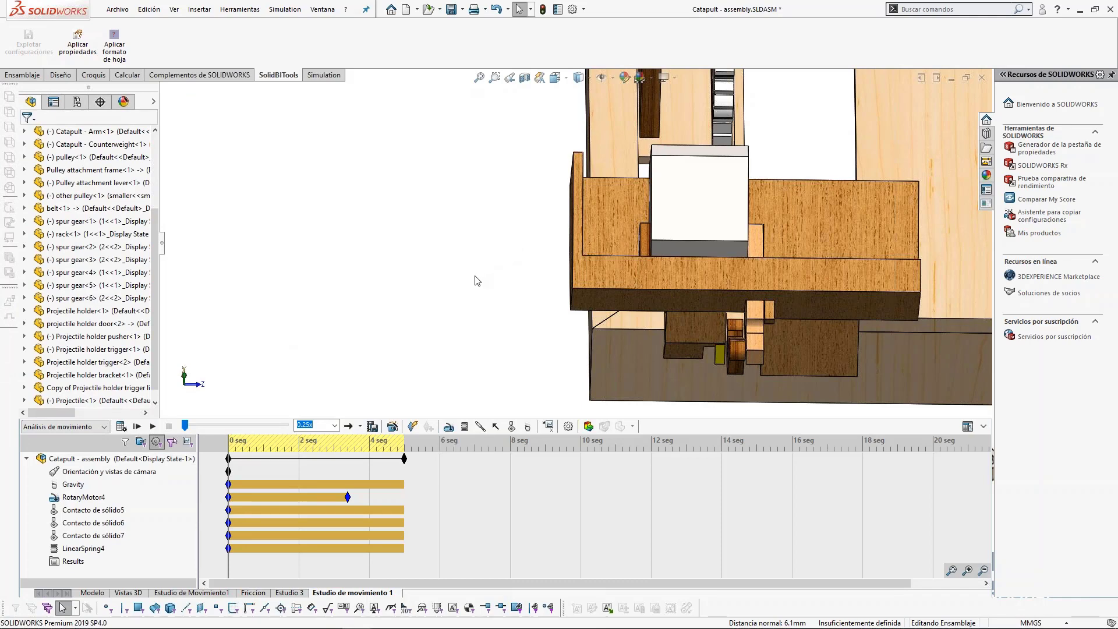
Step: Switch to the study Estudio de Movimiento1 and filter its tree to the motor, contacts, spring, gravity and results
{"action": "scroll", "coordinate": [554, 287], "scroll_direction": "up", "scroll_amount": 14}
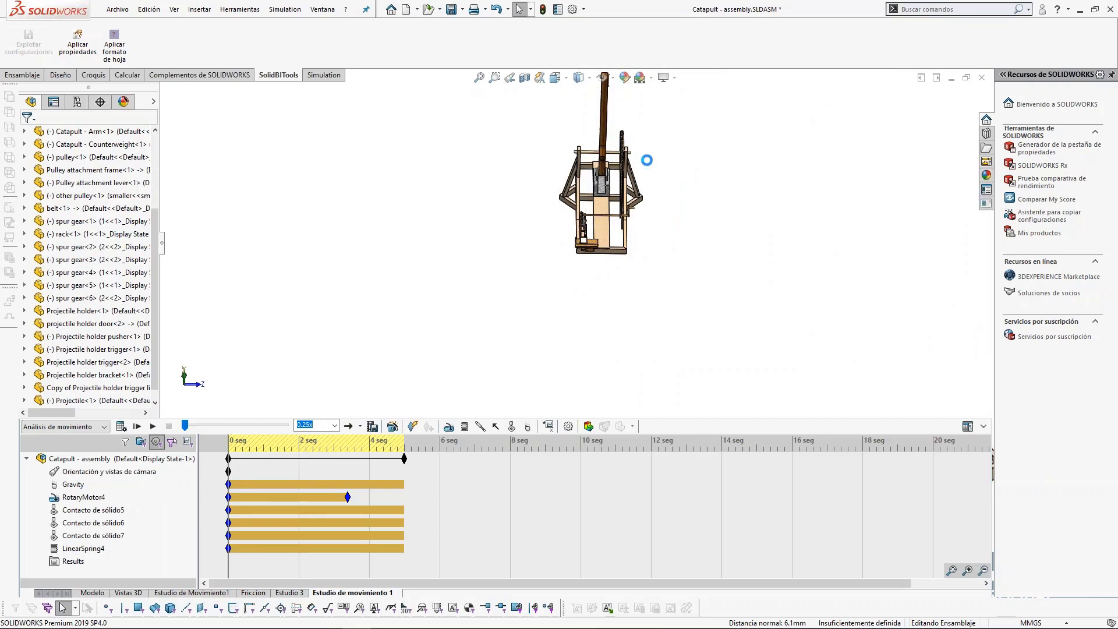
{"action": "middle_click_drag", "start_coordinate": [594, 244], "coordinate": [623, 264]}
{"action": "middle_click_drag", "start_coordinate": [643, 219], "coordinate": [592, 219], "text": "ctrl"}
{"action": "scroll", "coordinate": [586, 281], "scroll_direction": "down", "scroll_amount": 2}
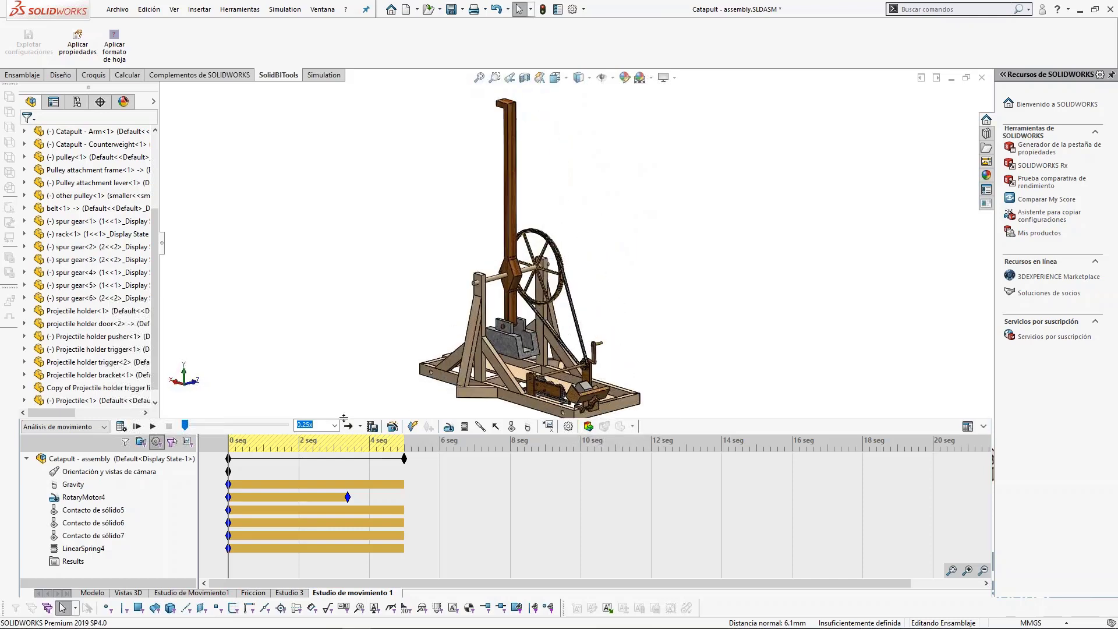
{"action": "left_click", "coordinate": [191, 593]}
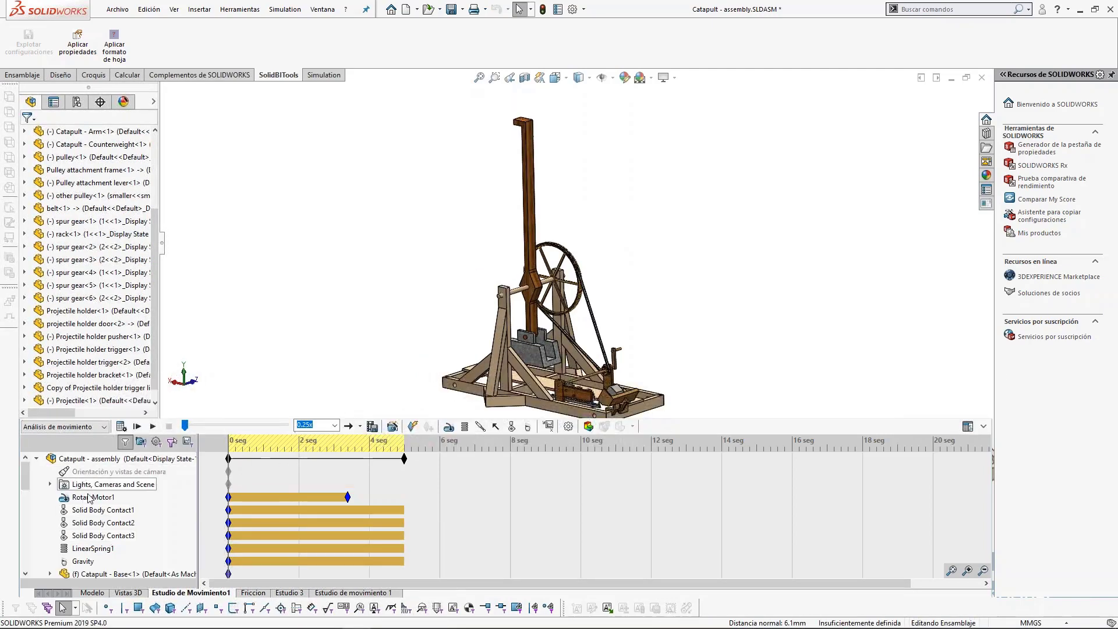
{"action": "left_click", "coordinate": [156, 442]}
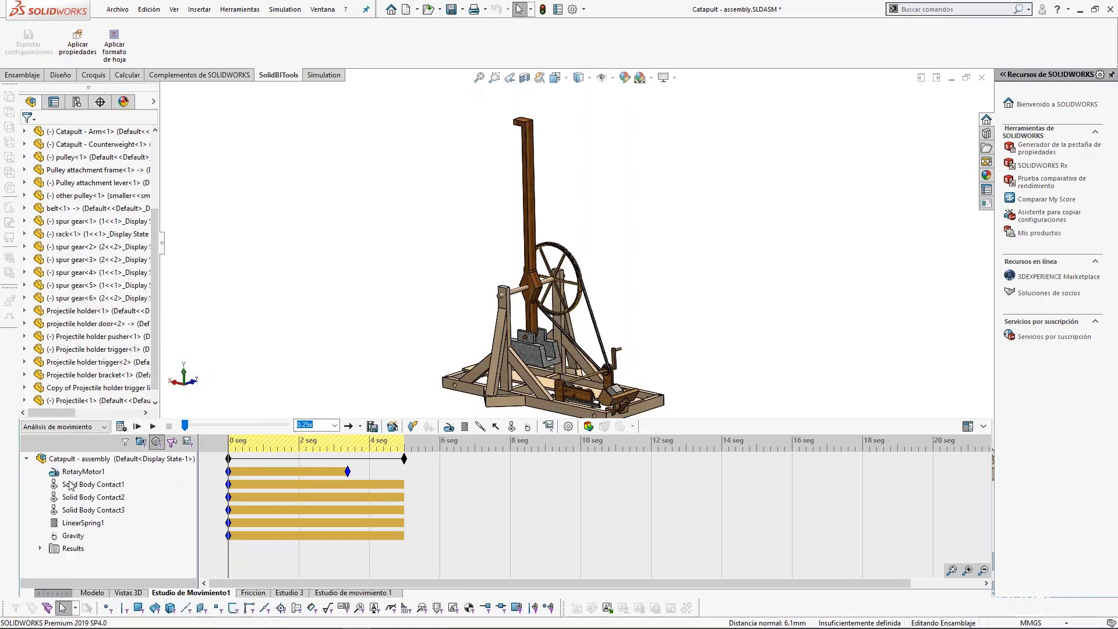
Step: Play the Estudio de Movimiento1 motion from the start with the whole catapult in view
{"action": "left_click", "coordinate": [82, 523]}
{"action": "scroll", "coordinate": [584, 355], "scroll_direction": "down", "scroll_amount": 5}
{"action": "middle_click_drag", "start_coordinate": [582, 356], "coordinate": [576, 292]}
{"action": "scroll", "coordinate": [543, 377], "scroll_direction": "up", "scroll_amount": 4}
{"action": "scroll", "coordinate": [576, 292], "scroll_direction": "up", "scroll_amount": 8}
{"action": "scroll", "coordinate": [594, 205], "scroll_direction": "down", "scroll_amount": 6}
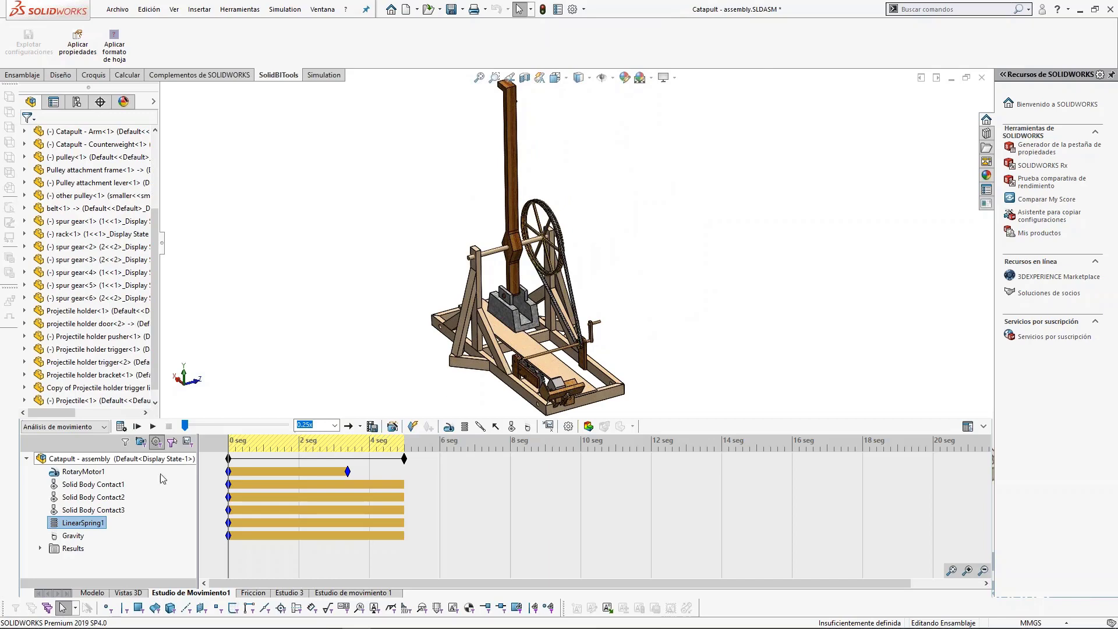
{"action": "left_click", "coordinate": [138, 426]}
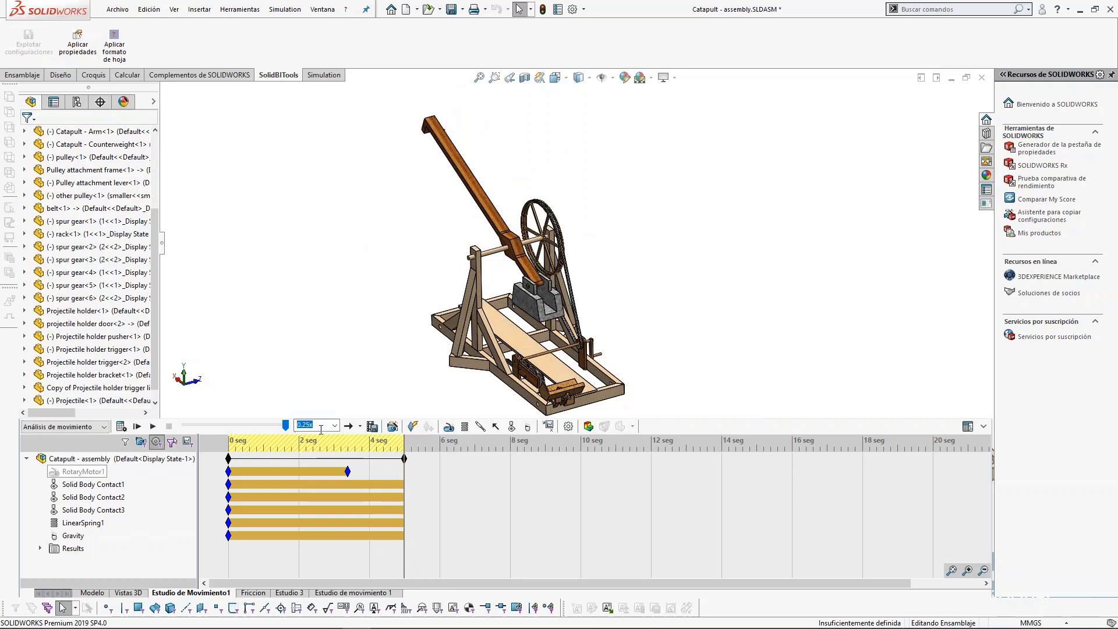
Step: Return the study to 0 seconds and replay the motion with a close view of the projectile holder's trigger mechanism
{"action": "left_click", "coordinate": [404, 465]}
{"action": "left_click_drag", "start_coordinate": [237, 423], "coordinate": [185, 426]}
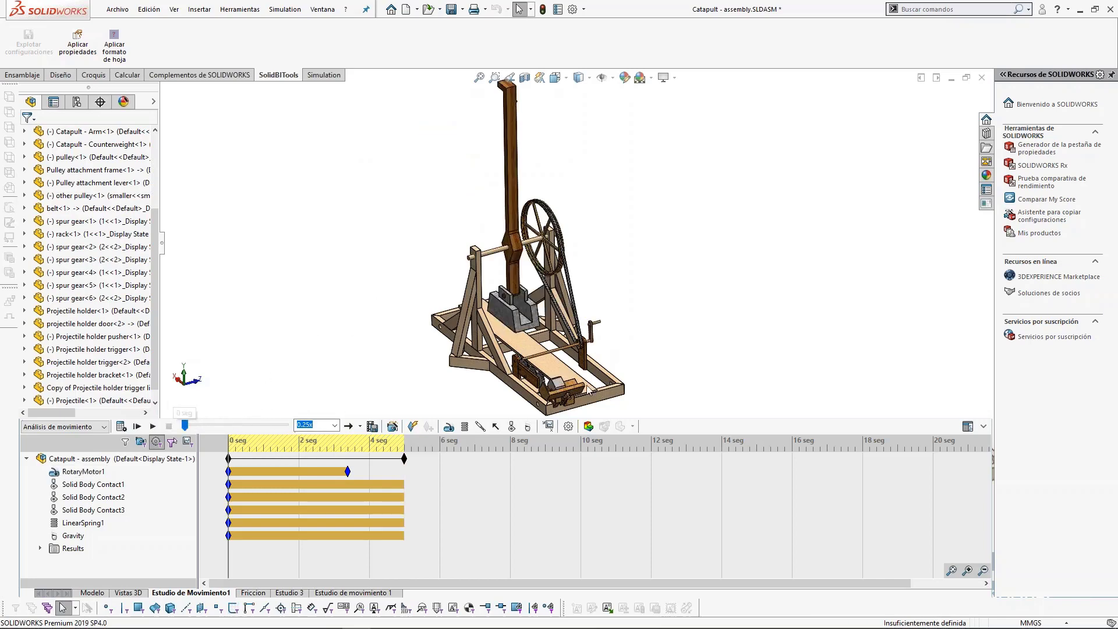
{"action": "scroll", "coordinate": [588, 391], "scroll_direction": "down", "scroll_amount": 8}
{"action": "scroll", "coordinate": [514, 345], "scroll_direction": "down", "scroll_amount": 6}
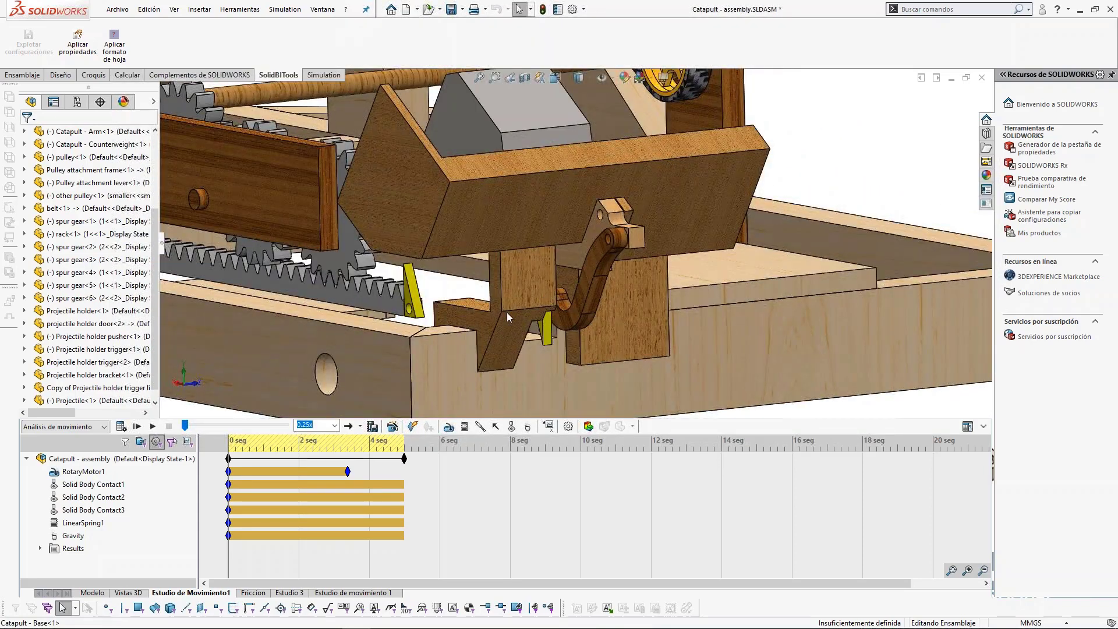
{"action": "left_click", "coordinate": [138, 426]}
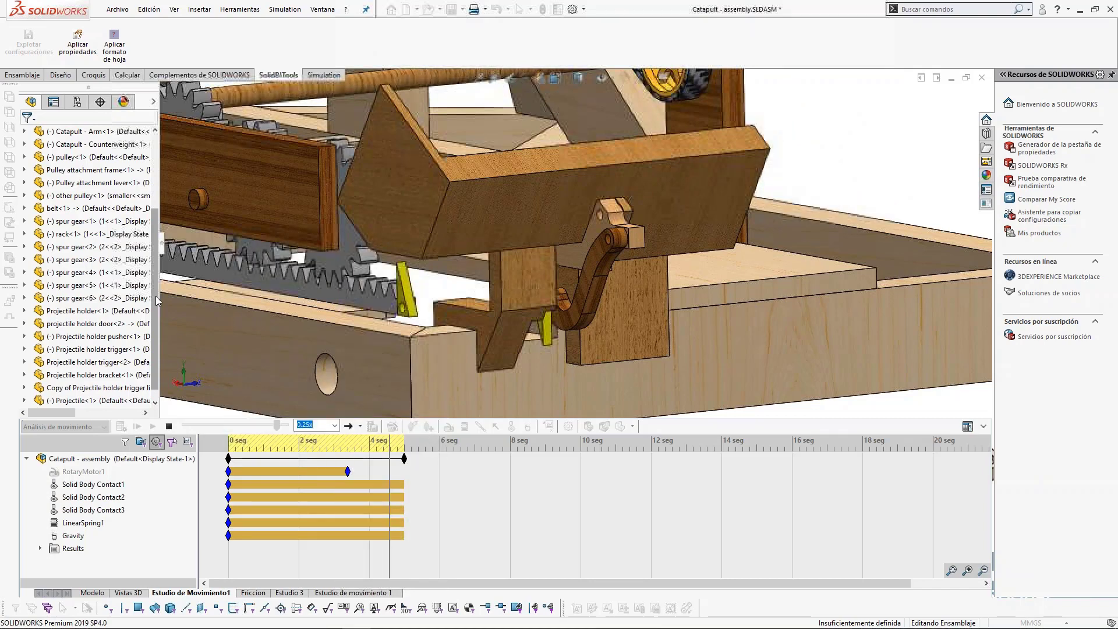
Step: Start a new result plot of the magnitude (Magnitud) of Fuerza de torsión in the Fuerzas category
{"action": "left_click_drag", "start_coordinate": [156, 296], "coordinate": [156, 279]}
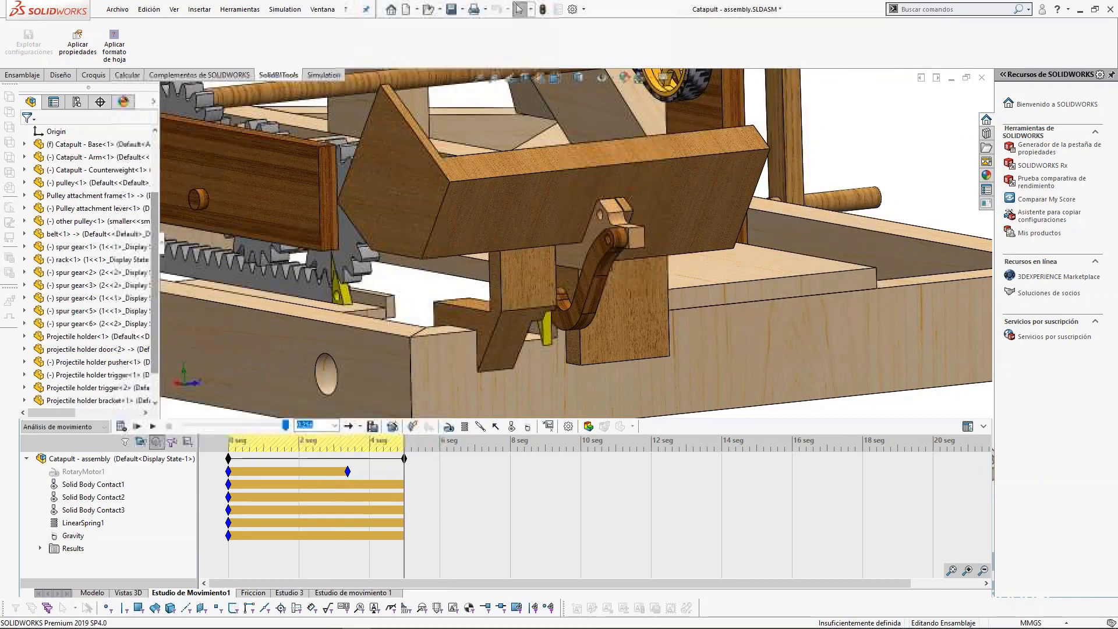
{"action": "left_click_drag", "start_coordinate": [156, 200], "coordinate": [158, 137]}
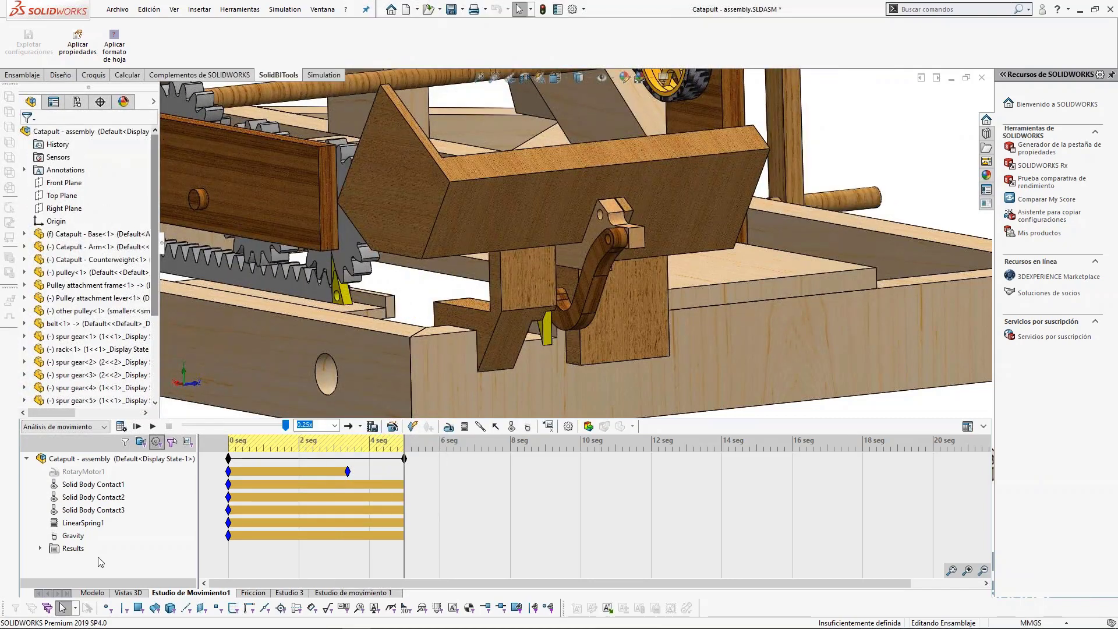
{"action": "left_click", "coordinate": [42, 548]}
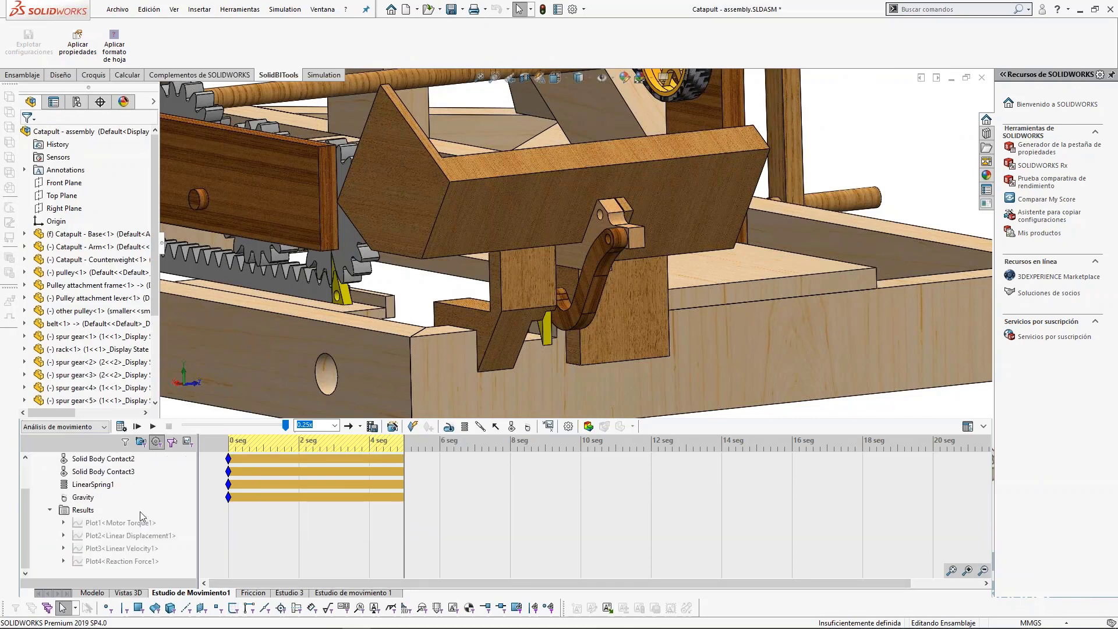
{"action": "left_click", "coordinate": [548, 426]}
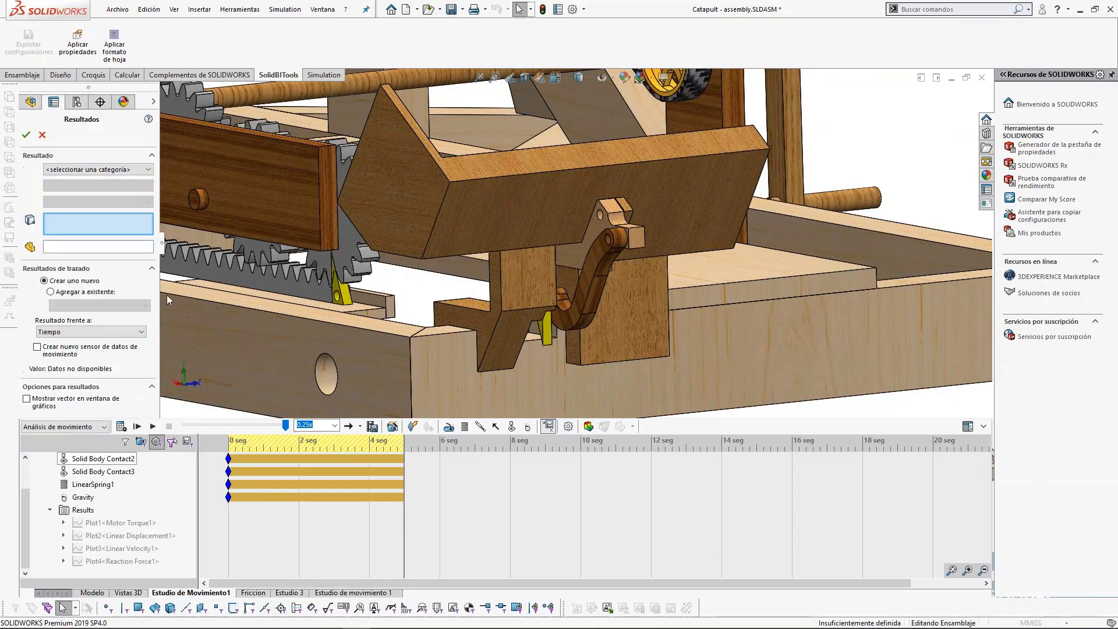
{"action": "left_click", "coordinate": [83, 169]}
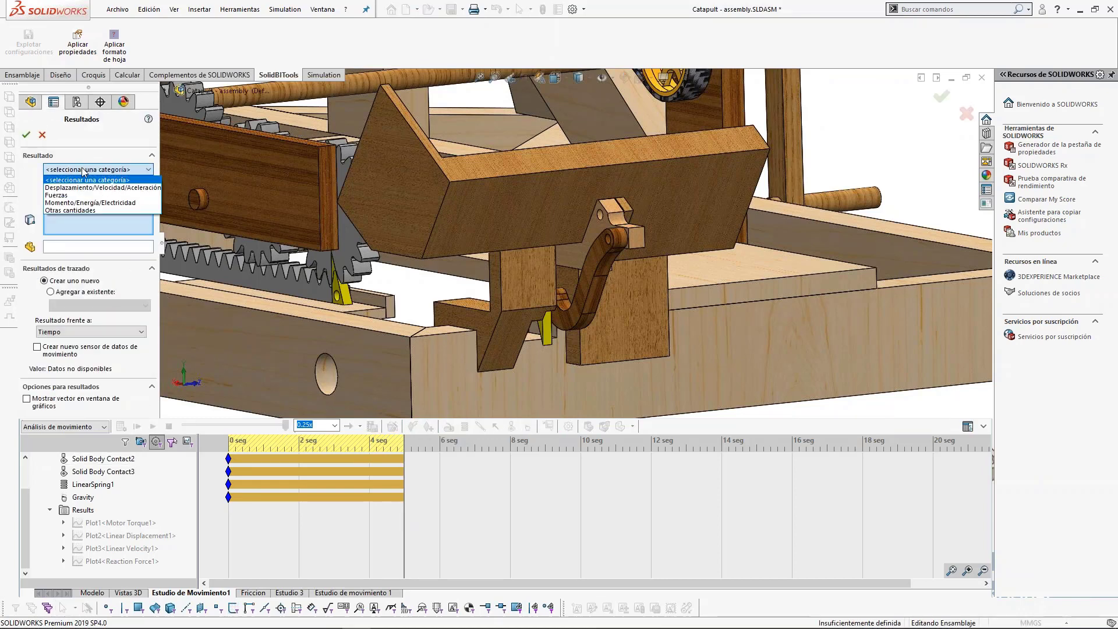
{"action": "left_click", "coordinate": [73, 194]}
{"action": "left_click", "coordinate": [81, 185]}
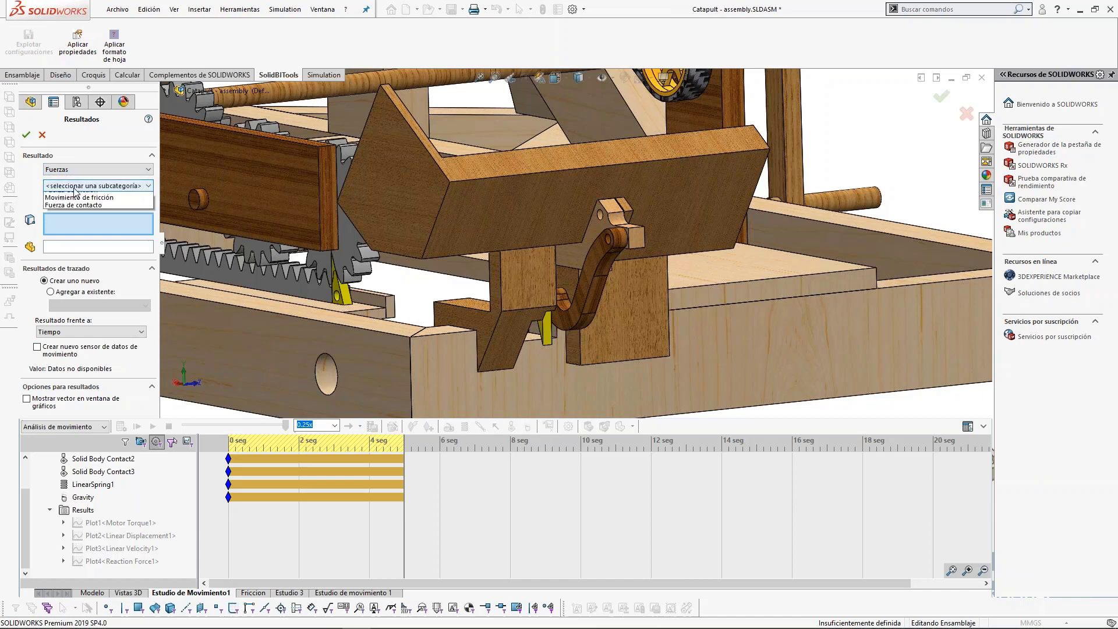
{"action": "left_click", "coordinate": [91, 210]}
{"action": "left_click", "coordinate": [85, 202]}
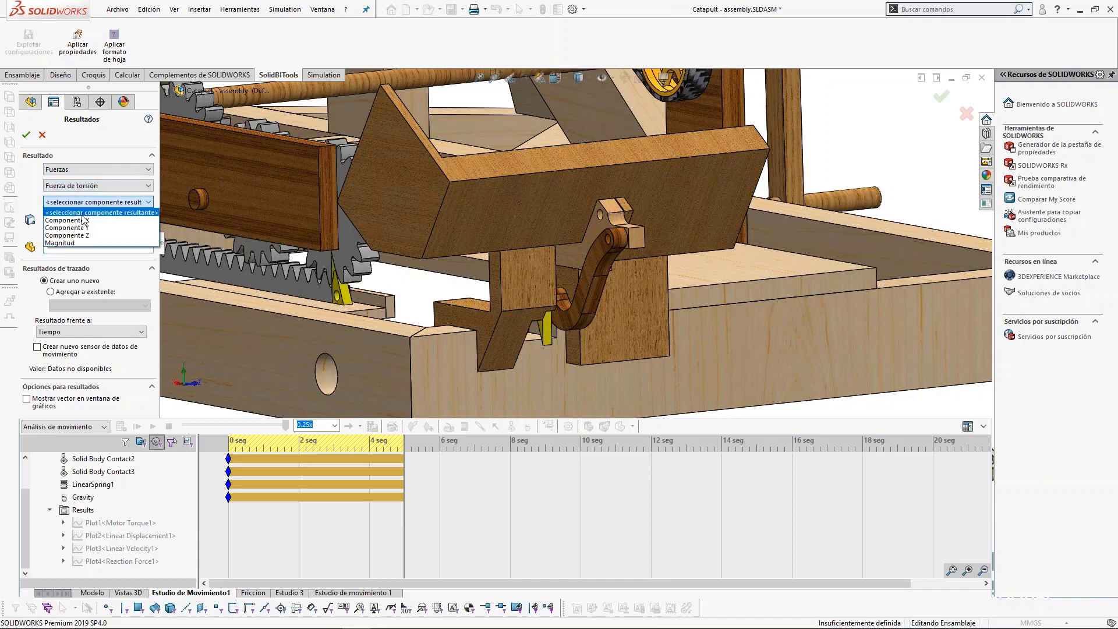
{"action": "left_click", "coordinate": [80, 243]}
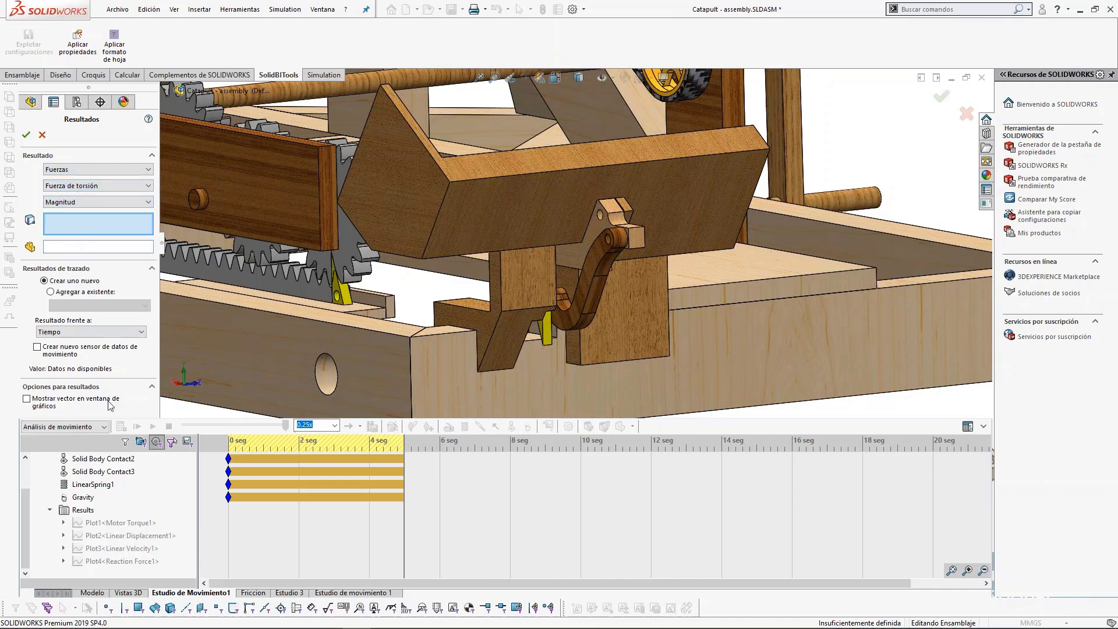
Step: Assign RotaryMotor1 as the plotted element and create the torque plot against time
{"action": "scroll", "coordinate": [127, 501], "scroll_direction": "up", "scroll_amount": 1}
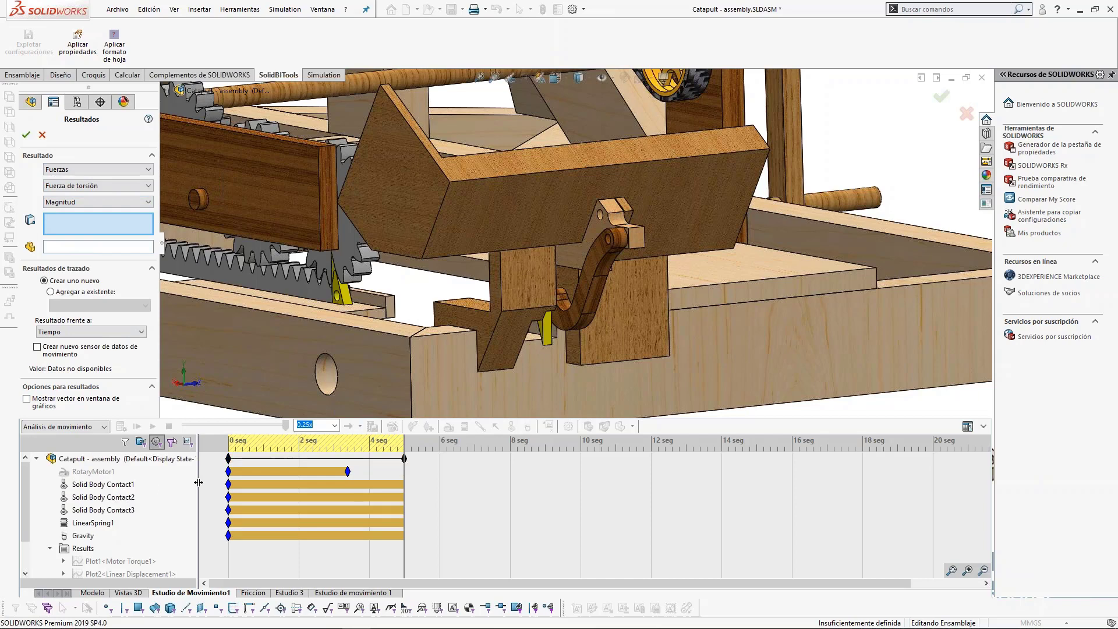
{"action": "left_click", "coordinate": [94, 471]}
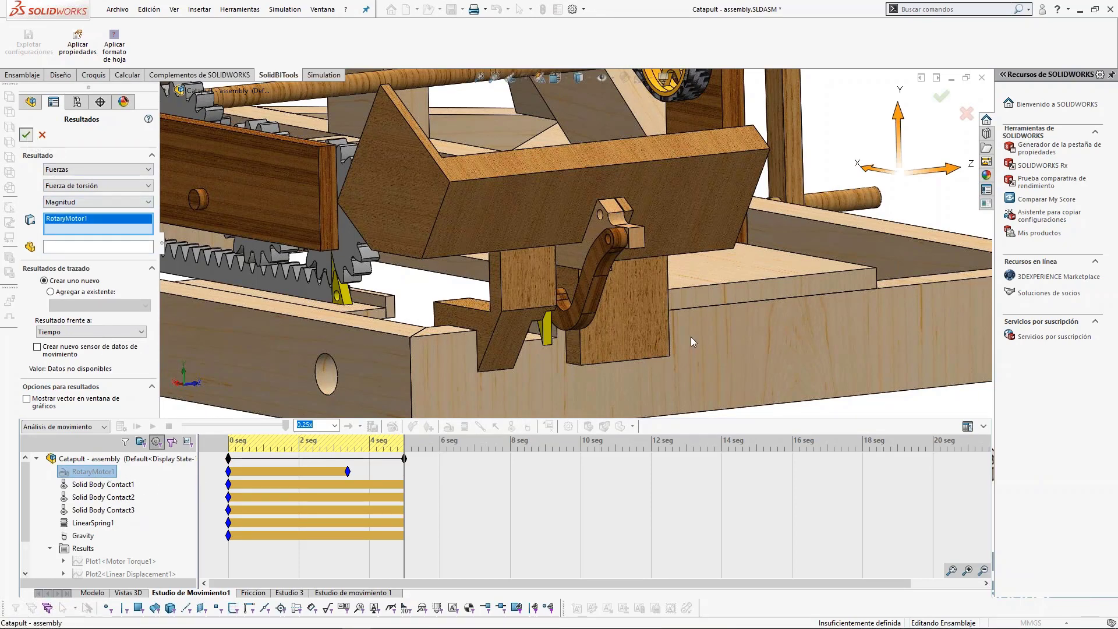
{"action": "key", "text": "Return"}
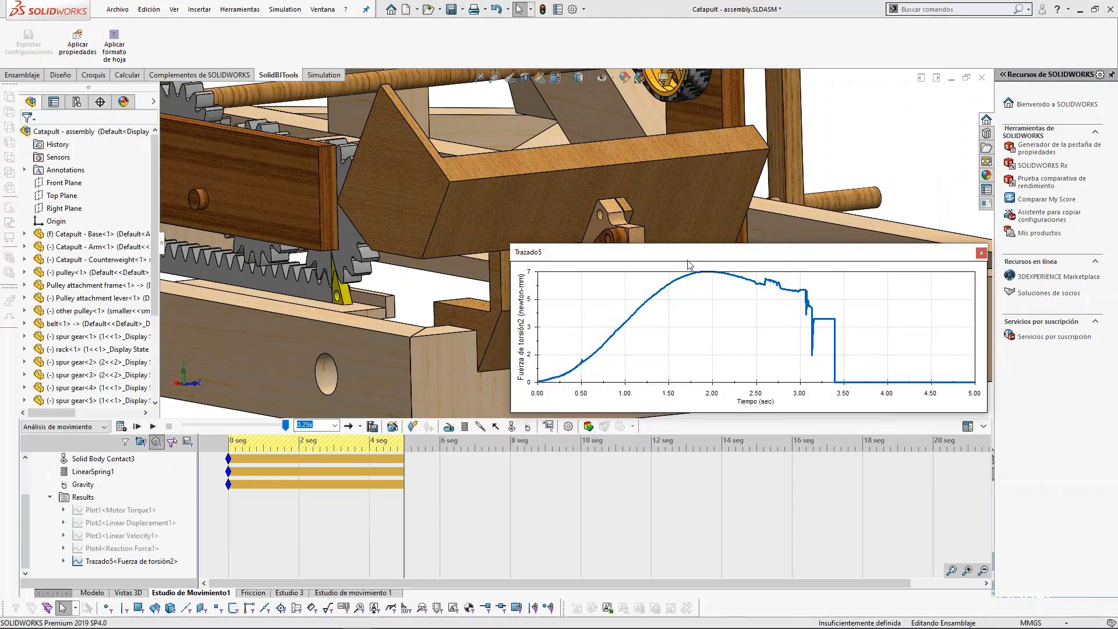
Step: Replay the motion with the whole catapult visible beside the motor torque plot
{"action": "scroll", "coordinate": [626, 187], "scroll_direction": "up", "scroll_amount": 10}
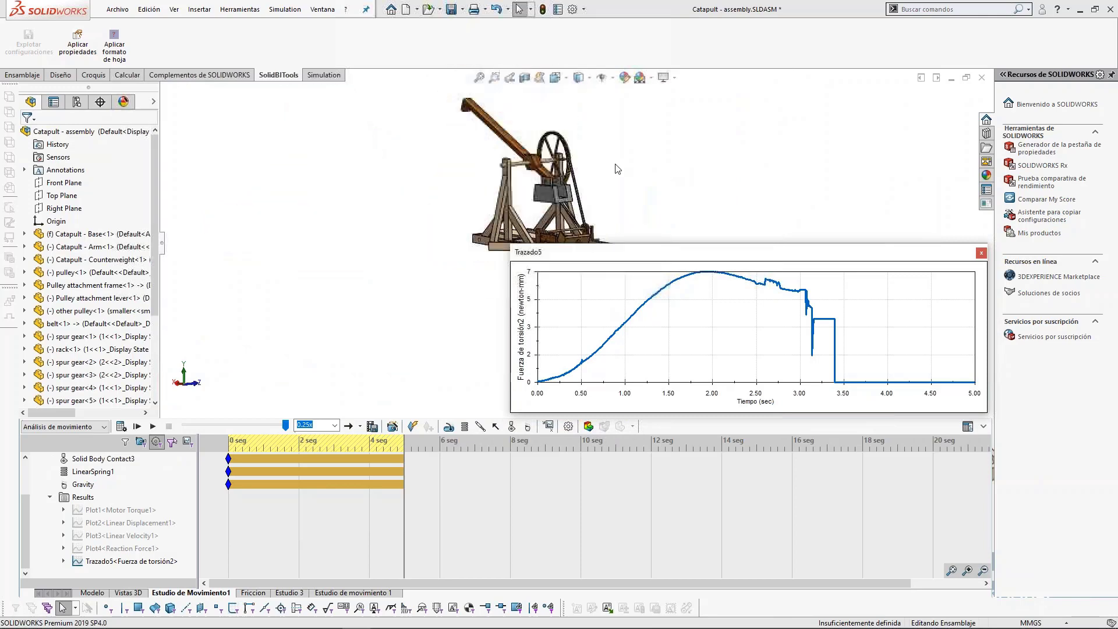
{"action": "scroll", "coordinate": [606, 182], "scroll_direction": "down", "scroll_amount": 4}
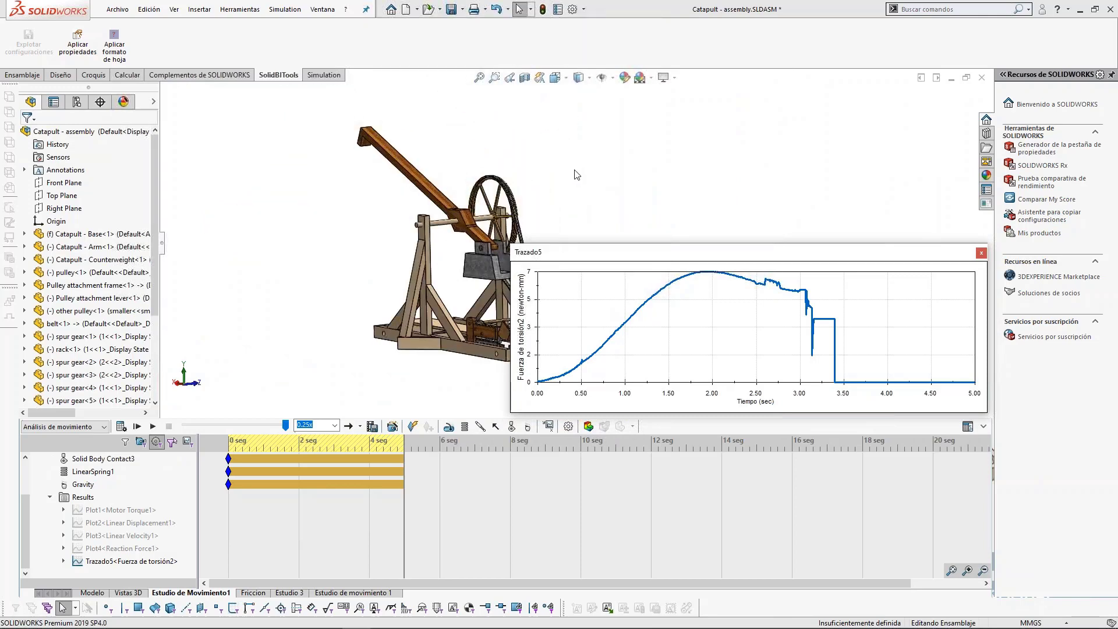
{"action": "middle_click_drag", "start_coordinate": [572, 170], "coordinate": [458, 178], "text": "ctrl"}
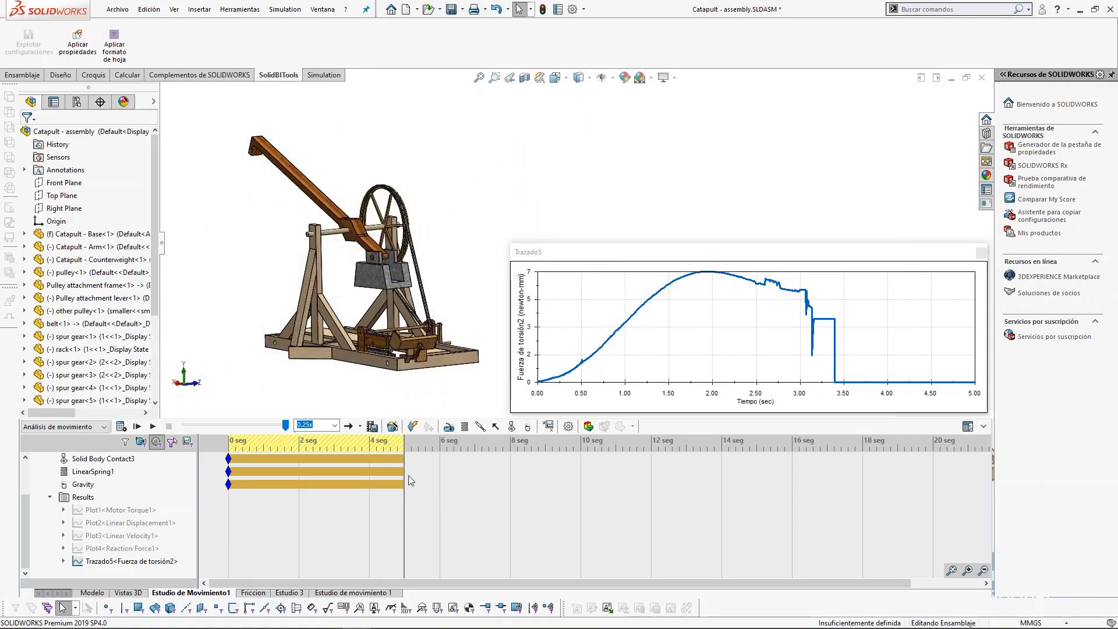
{"action": "left_click", "coordinate": [132, 428]}
{"action": "left_click_drag", "start_coordinate": [635, 259], "coordinate": [628, 252]}
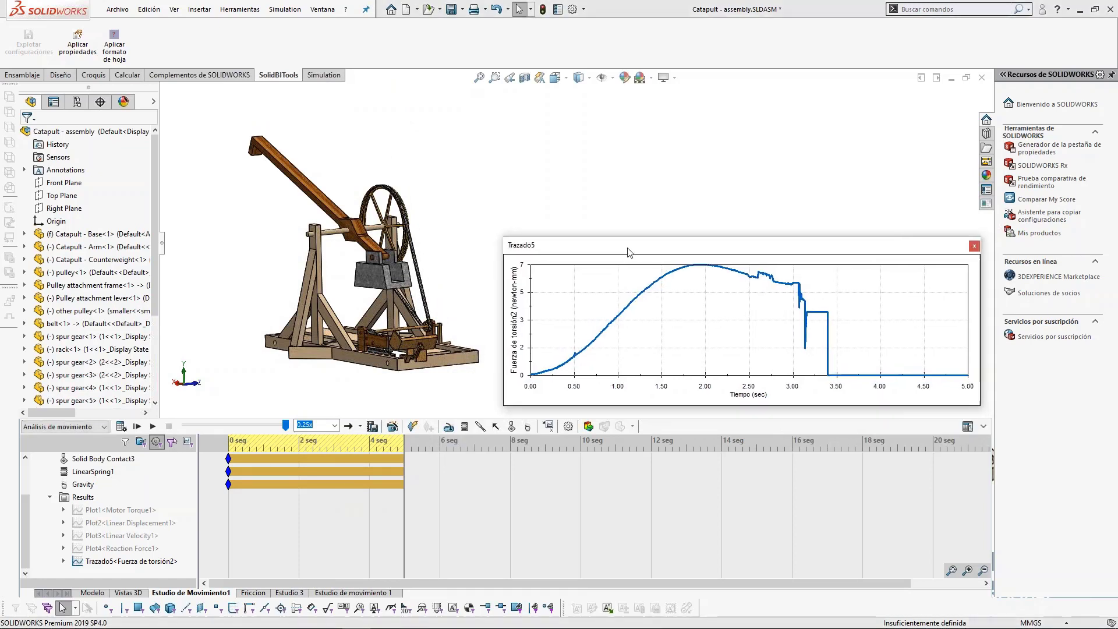
Step: Show the existing Plot2 linear displacement result and close the motor torque plot
{"action": "right_click", "coordinate": [92, 523]}
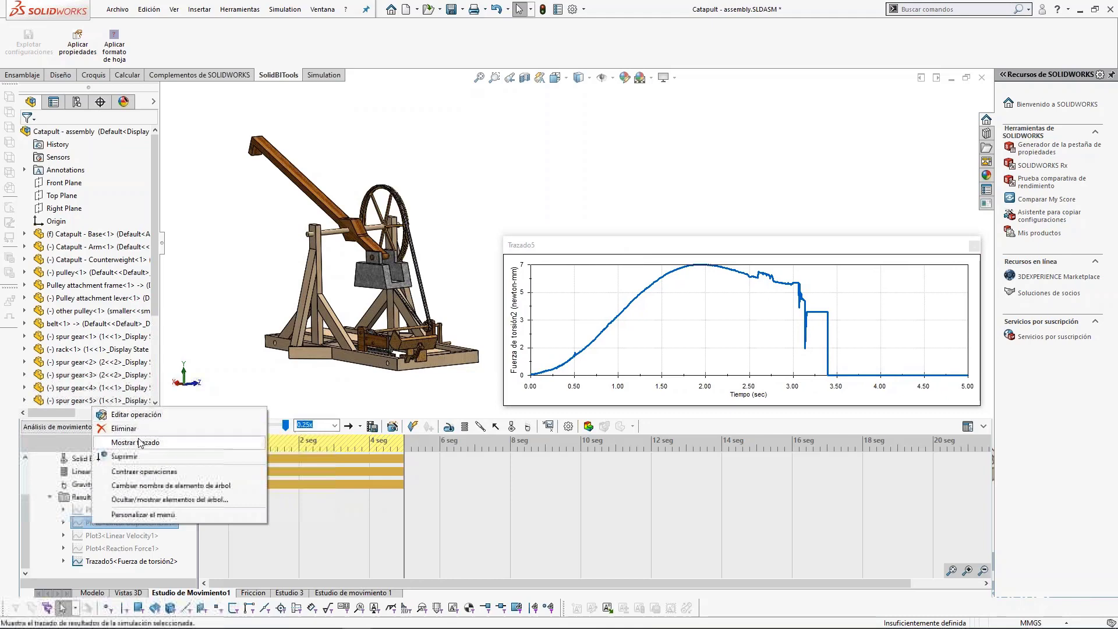
{"action": "left_click", "coordinate": [140, 442]}
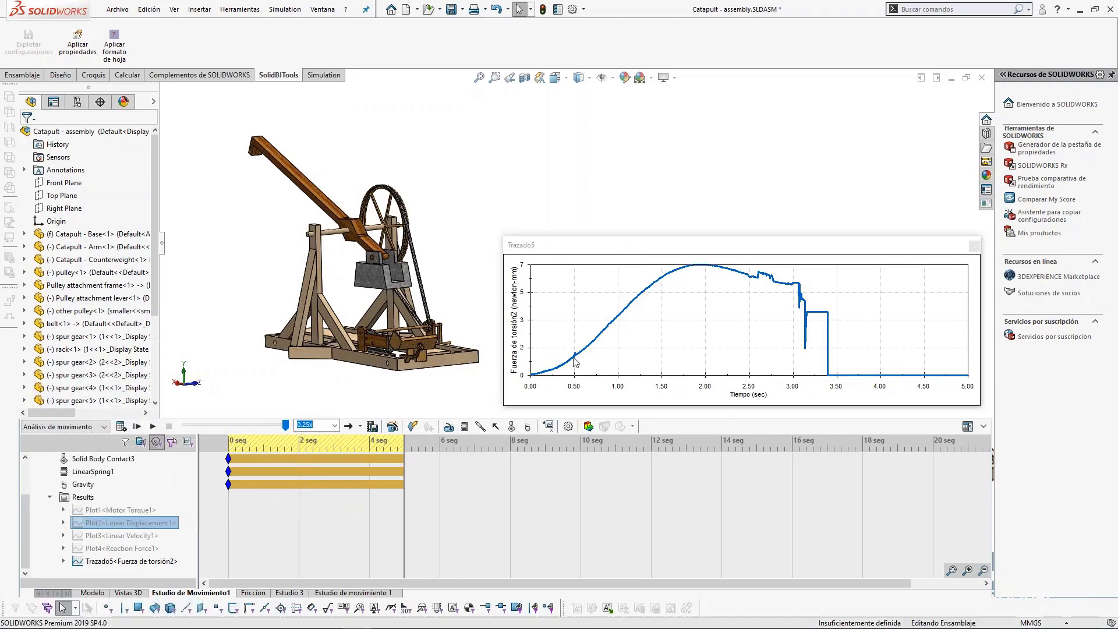
{"action": "left_click_drag", "start_coordinate": [643, 242], "coordinate": [577, 241]}
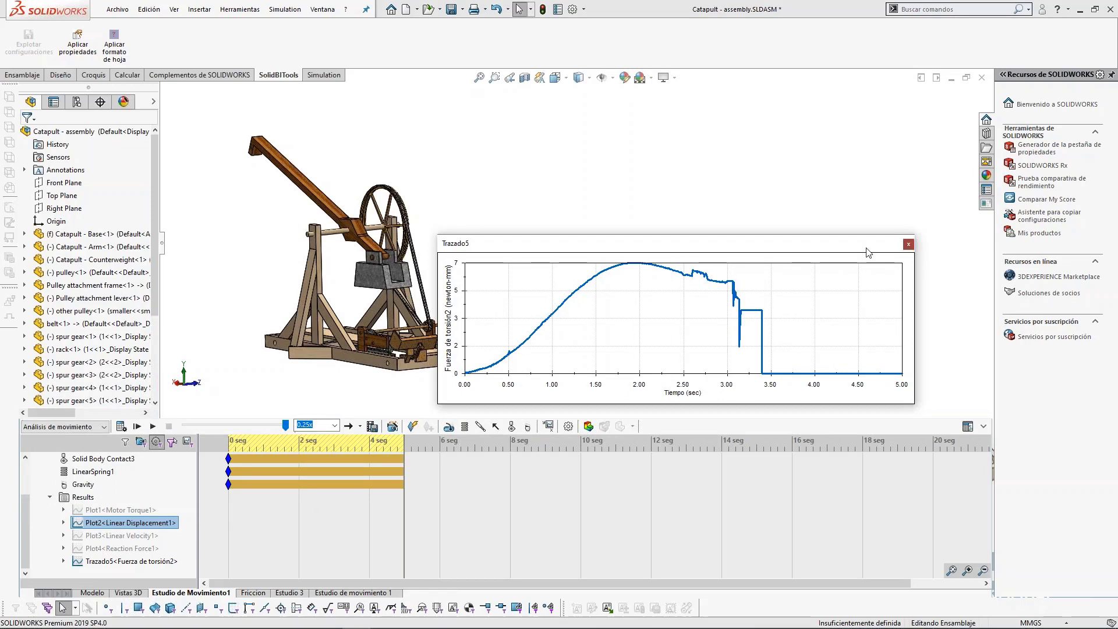
{"action": "left_click", "coordinate": [908, 244]}
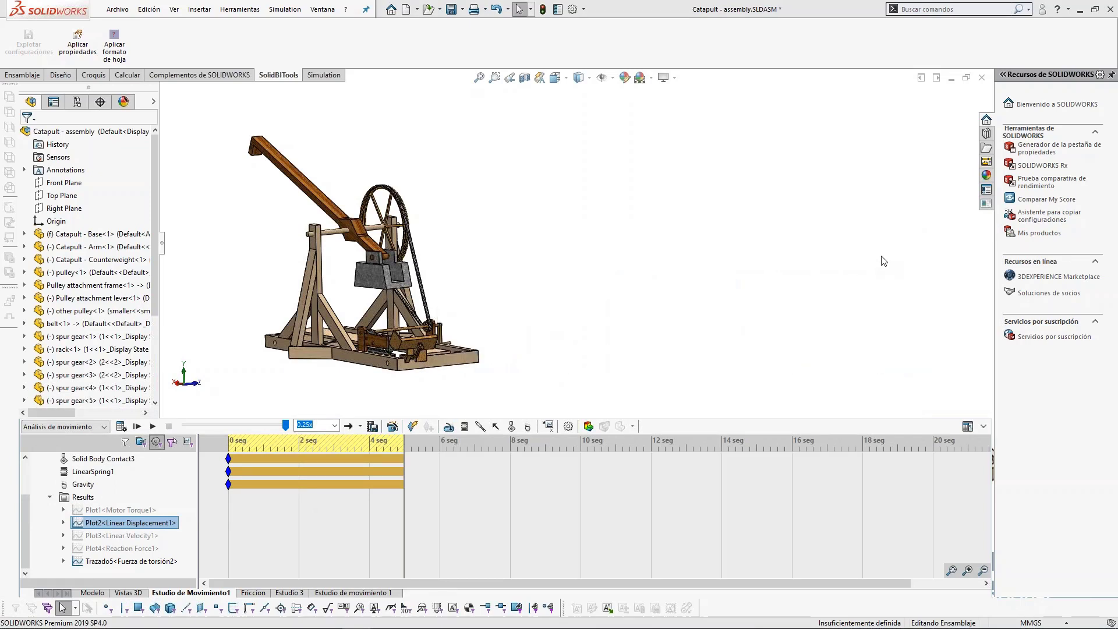
Step: Show the existing Plot3 linear velocity result and open the options for the Results folder
{"action": "right_click", "coordinate": [114, 506]}
{"action": "left_click", "coordinate": [101, 537]}
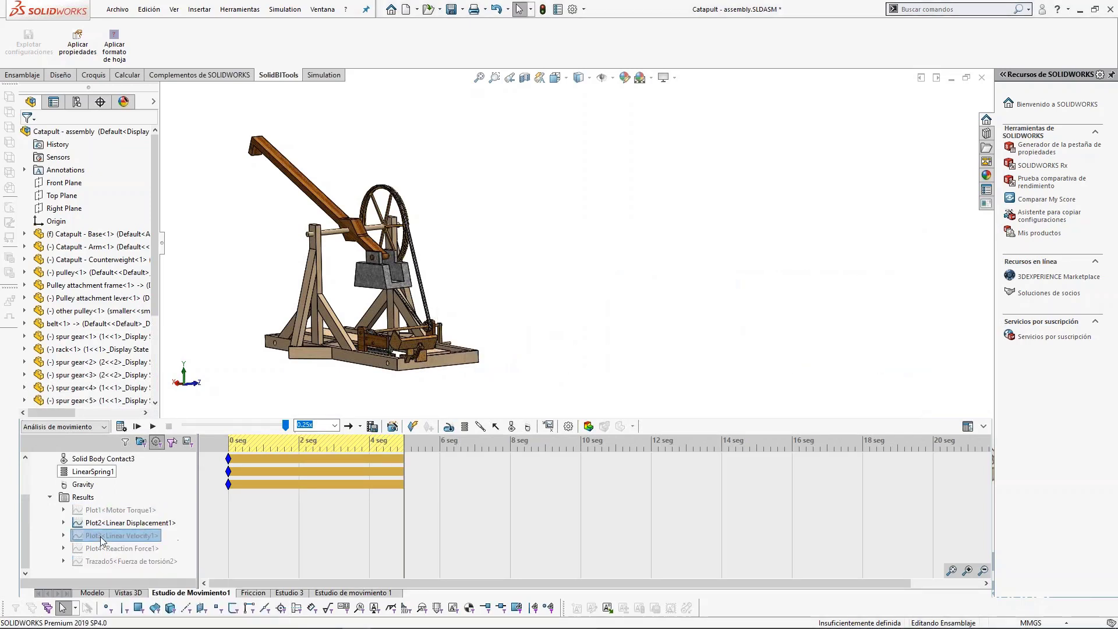
{"action": "right_click", "coordinate": [101, 536]}
{"action": "left_click", "coordinate": [155, 456]}
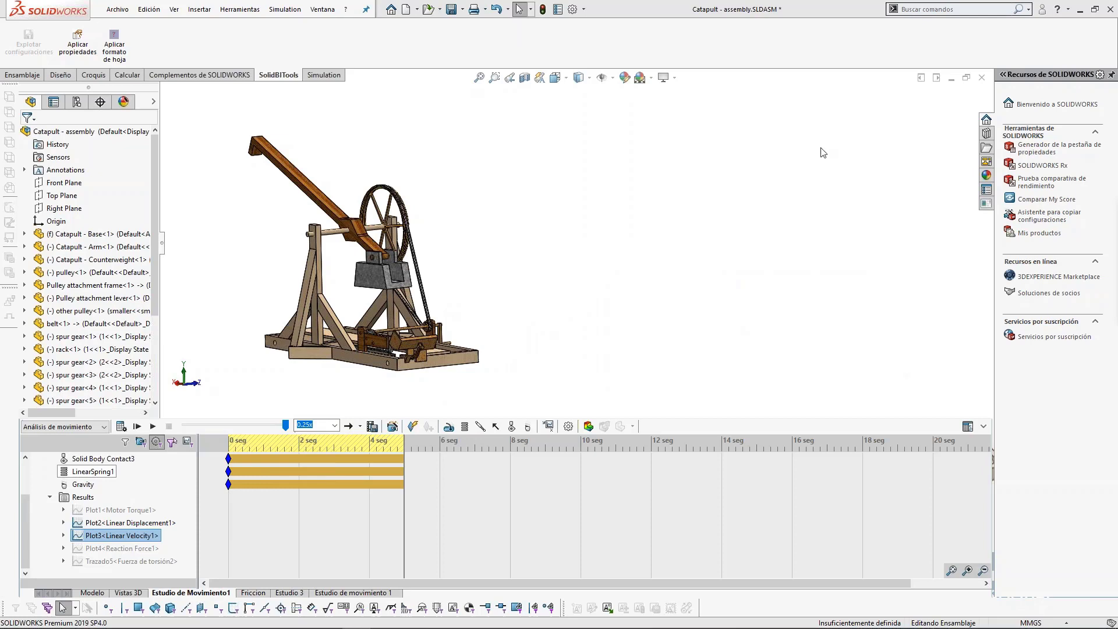
{"action": "right_click", "coordinate": [91, 501]}
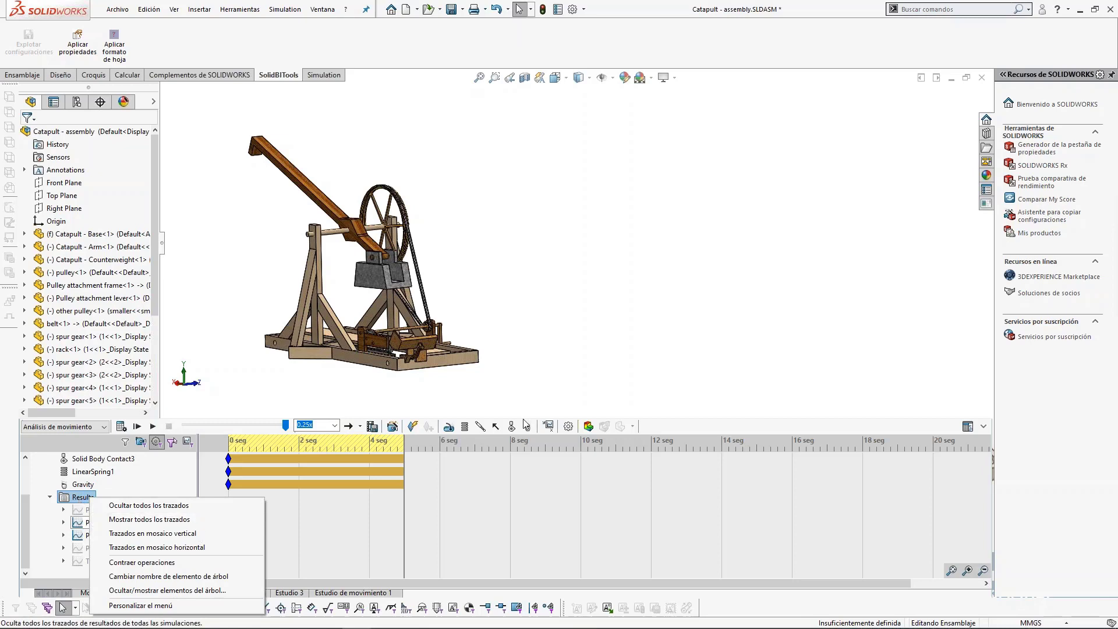
Step: Plot the magnitude (Magnitud) of Desplazamiento lineal for LinearSpring1 against time as a new result
{"action": "left_click", "coordinate": [551, 424]}
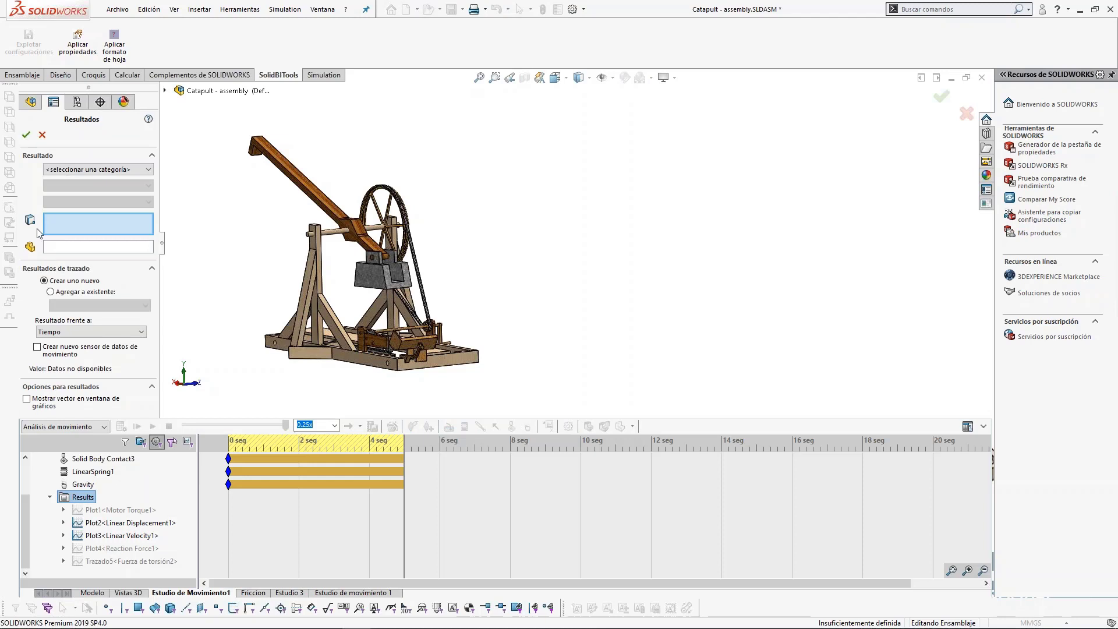
{"action": "left_click", "coordinate": [69, 169]}
{"action": "left_click", "coordinate": [88, 185]}
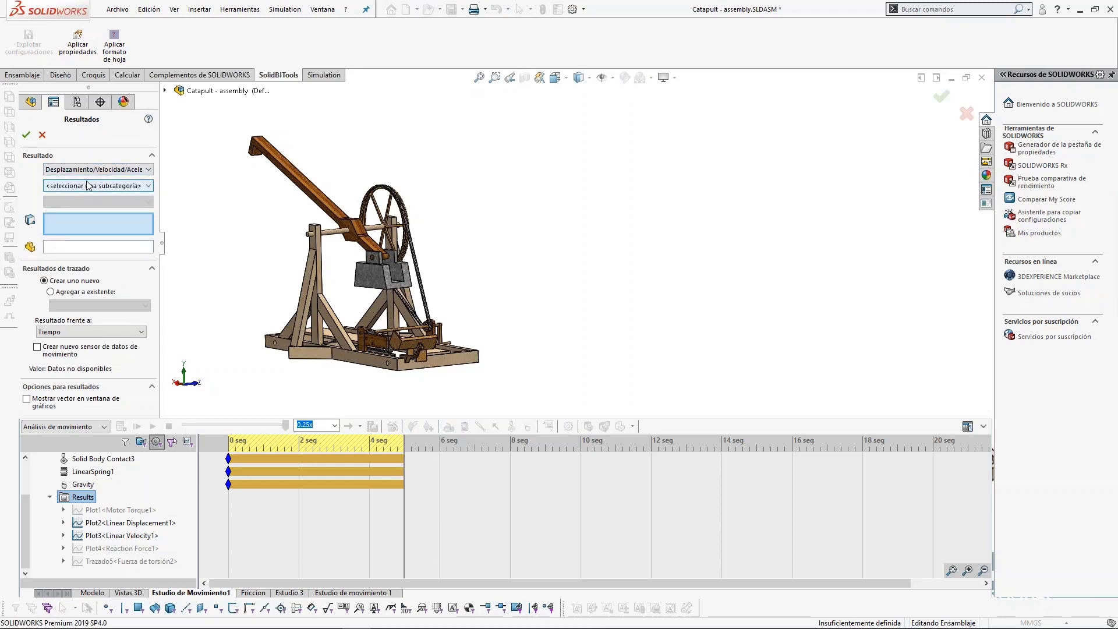
{"action": "left_click", "coordinate": [85, 185]}
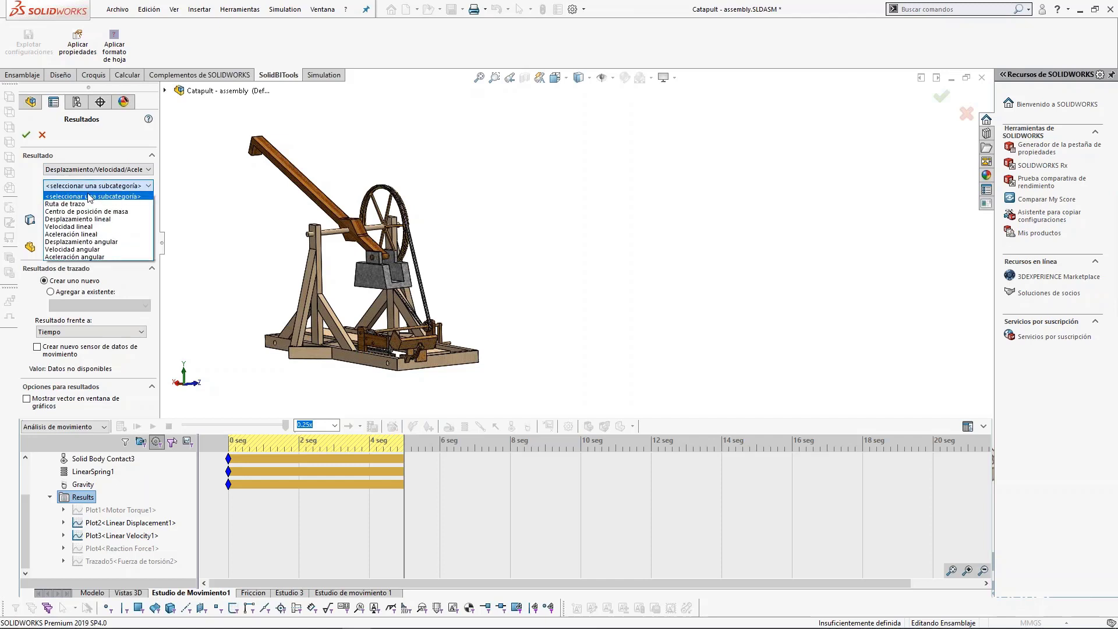
{"action": "left_click", "coordinate": [90, 197]}
{"action": "left_click", "coordinate": [88, 201]}
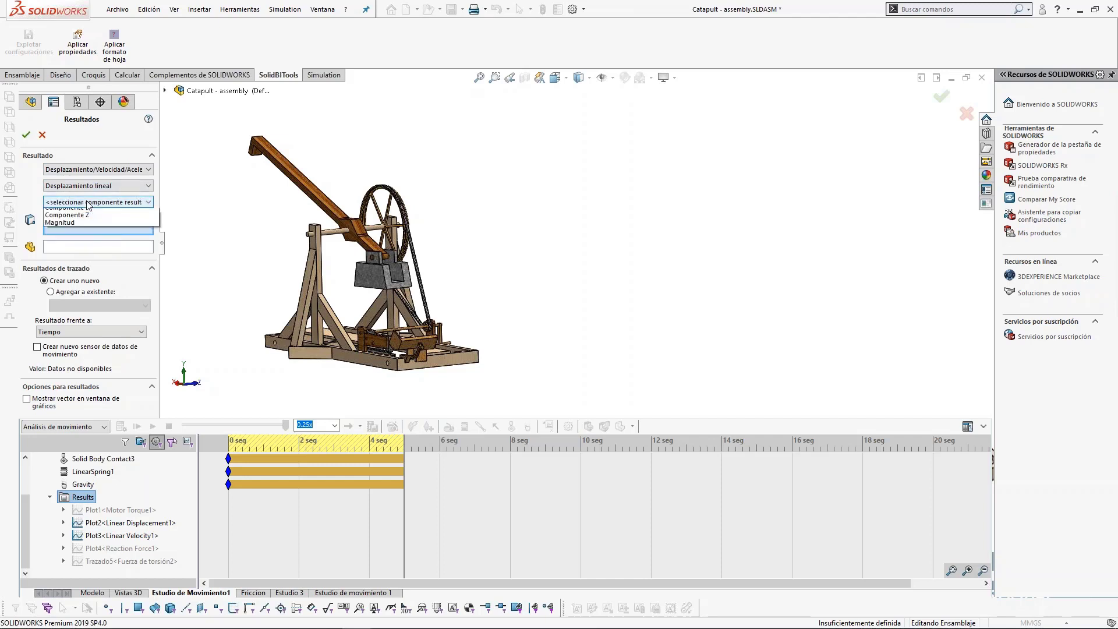
{"action": "left_click", "coordinate": [76, 230]}
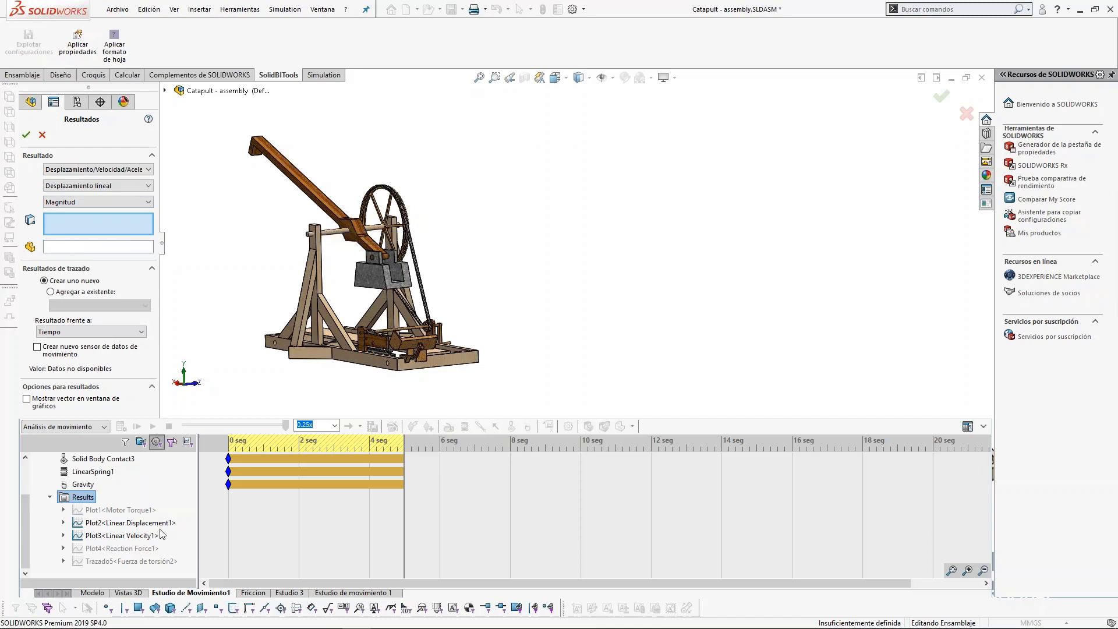
{"action": "scroll", "coordinate": [163, 534], "scroll_direction": "up", "scroll_amount": 3}
{"action": "left_click", "coordinate": [93, 522]}
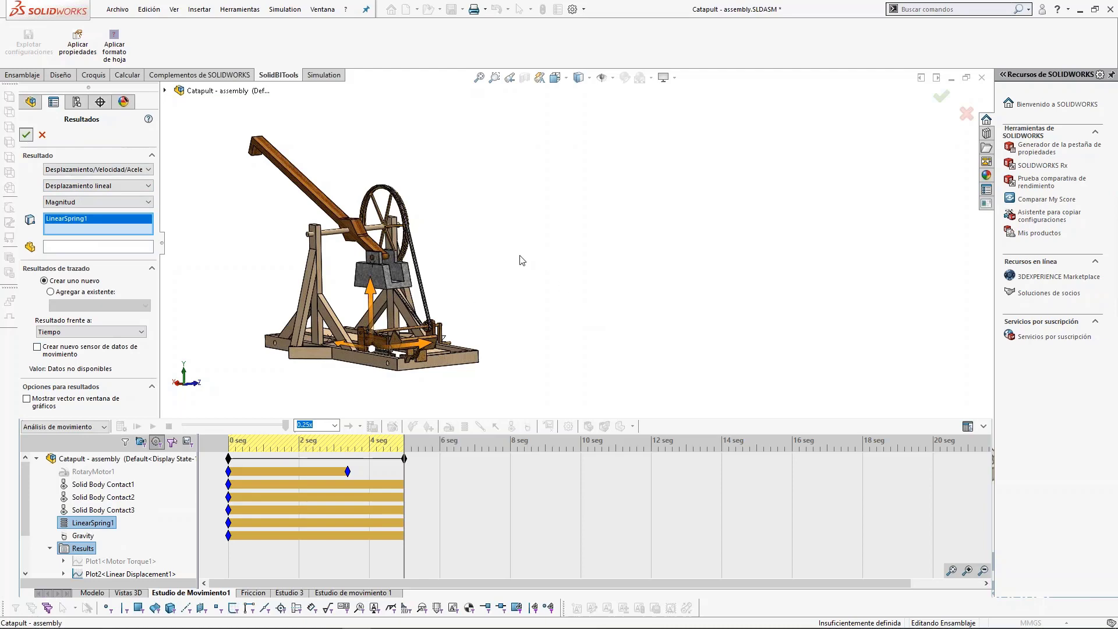
{"action": "key", "text": "Return"}
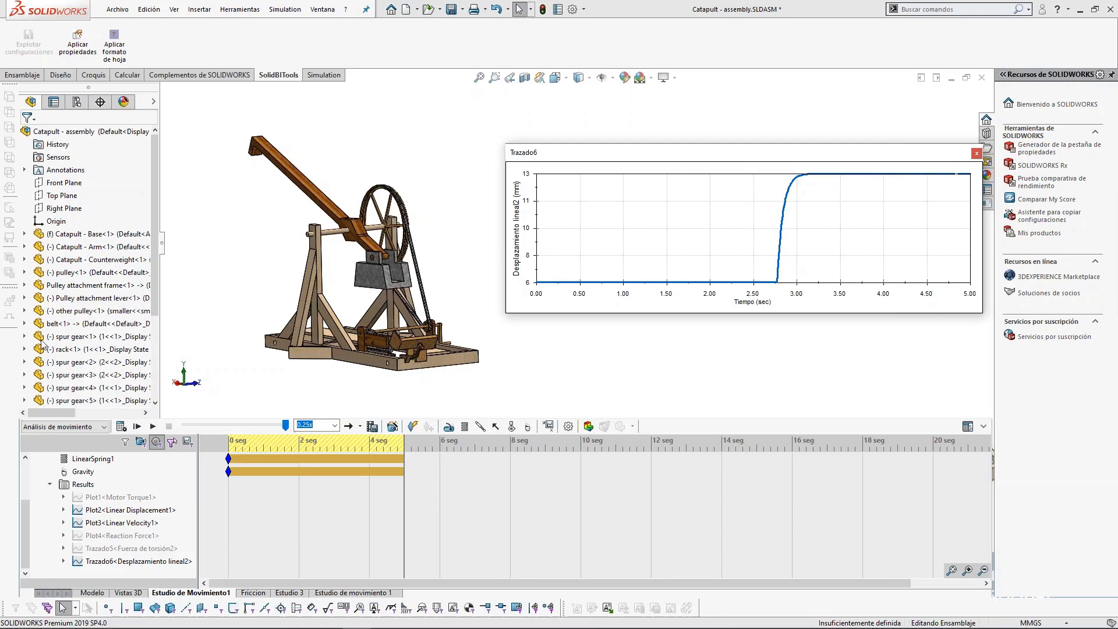
Step: Create another new plot against time, of the magnitude (Magnitud) of Velocidad lineal for LinearSpring1
{"action": "left_click", "coordinate": [548, 426]}
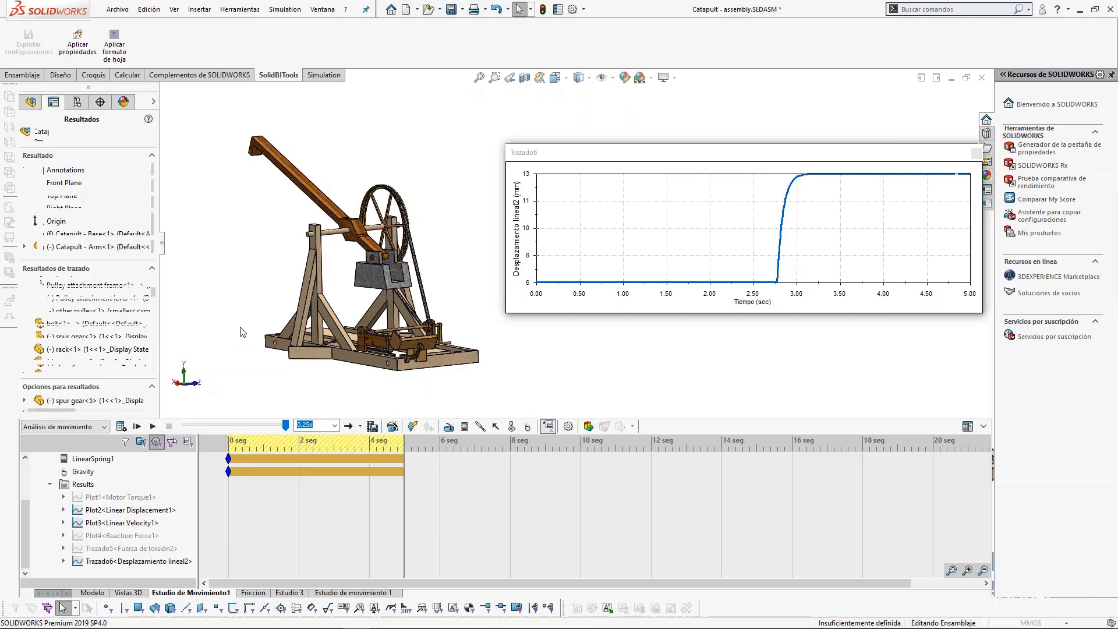
{"action": "left_click", "coordinate": [97, 168]}
{"action": "left_click", "coordinate": [90, 187]}
{"action": "left_click", "coordinate": [98, 185]}
{"action": "left_click", "coordinate": [107, 218]}
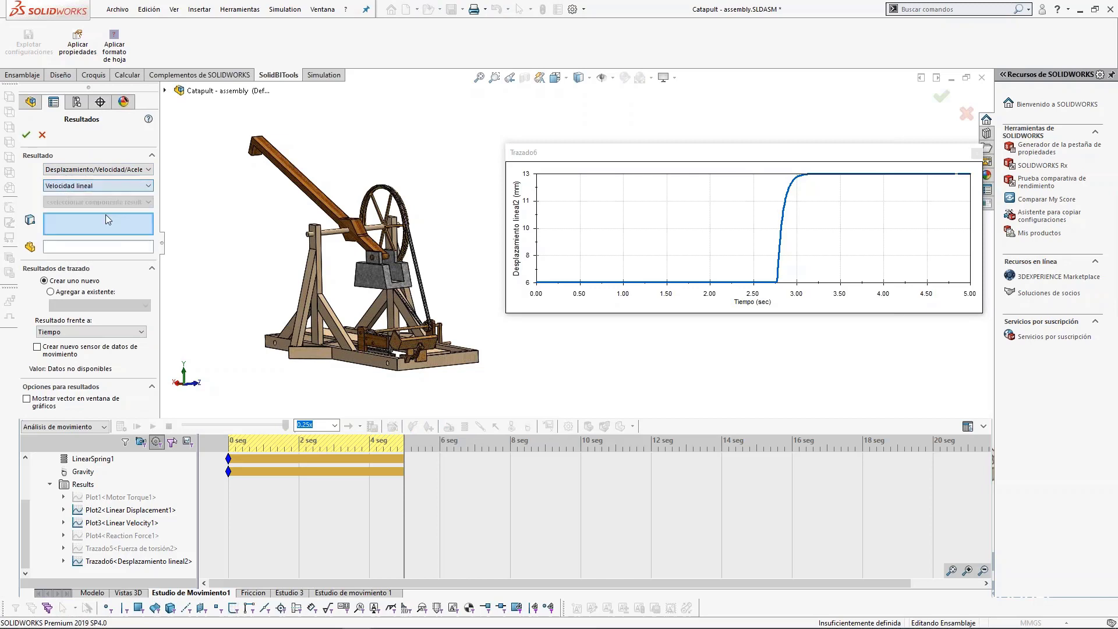
{"action": "left_click", "coordinate": [106, 202]}
{"action": "left_click", "coordinate": [84, 243]}
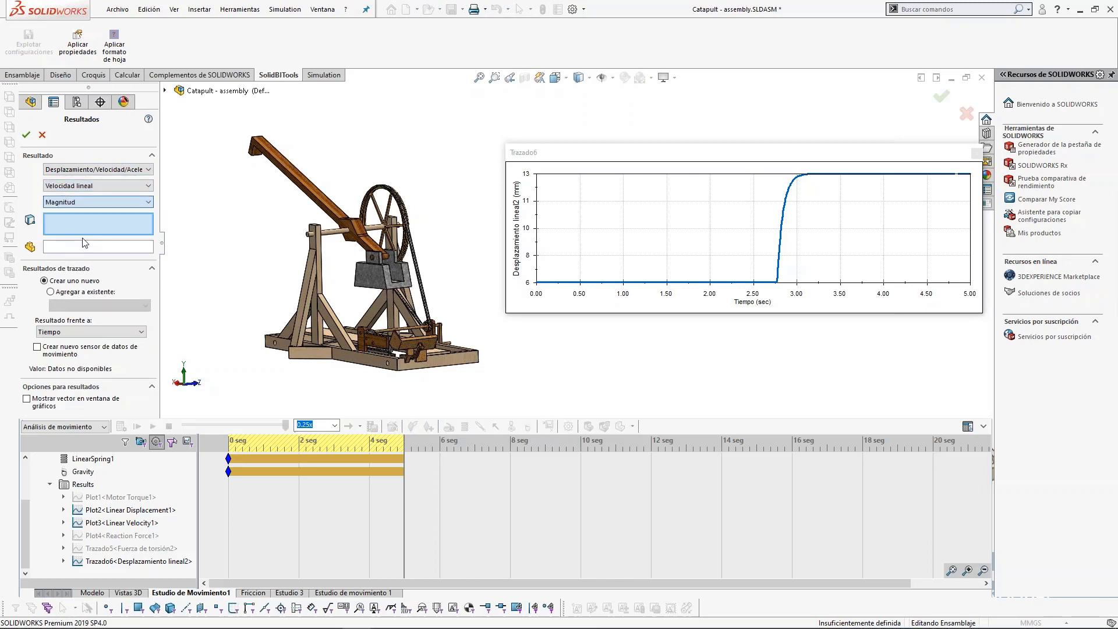
{"action": "left_click", "coordinate": [90, 459]}
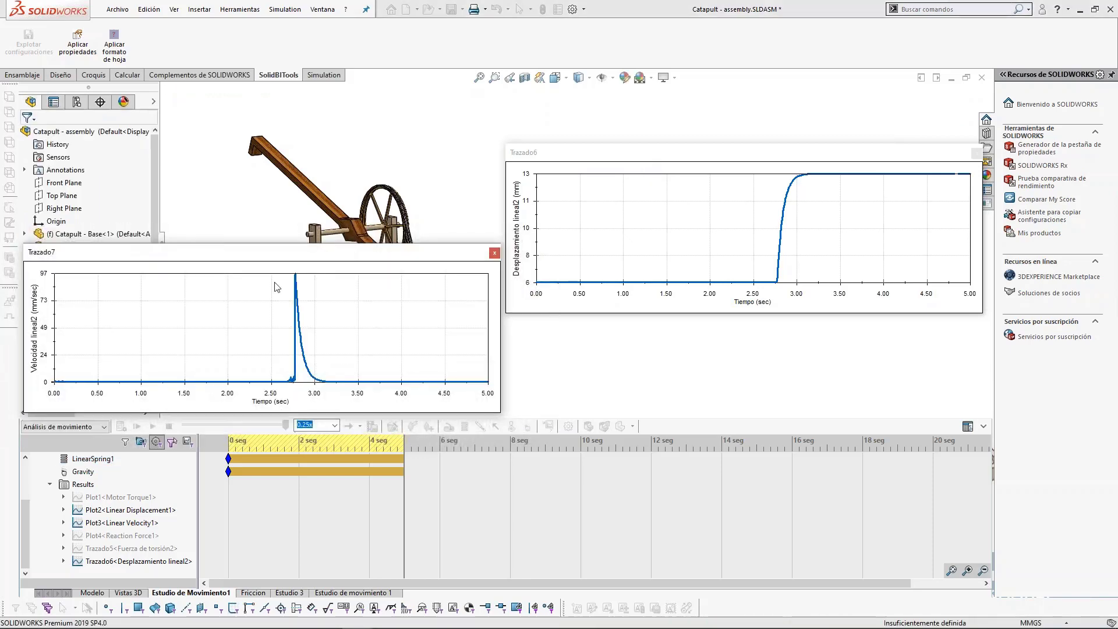
Step: Stack the spring displacement and velocity plots beside the catapult and replay the motion from the start
{"action": "left_click_drag", "start_coordinate": [499, 294], "coordinate": [695, 304]}
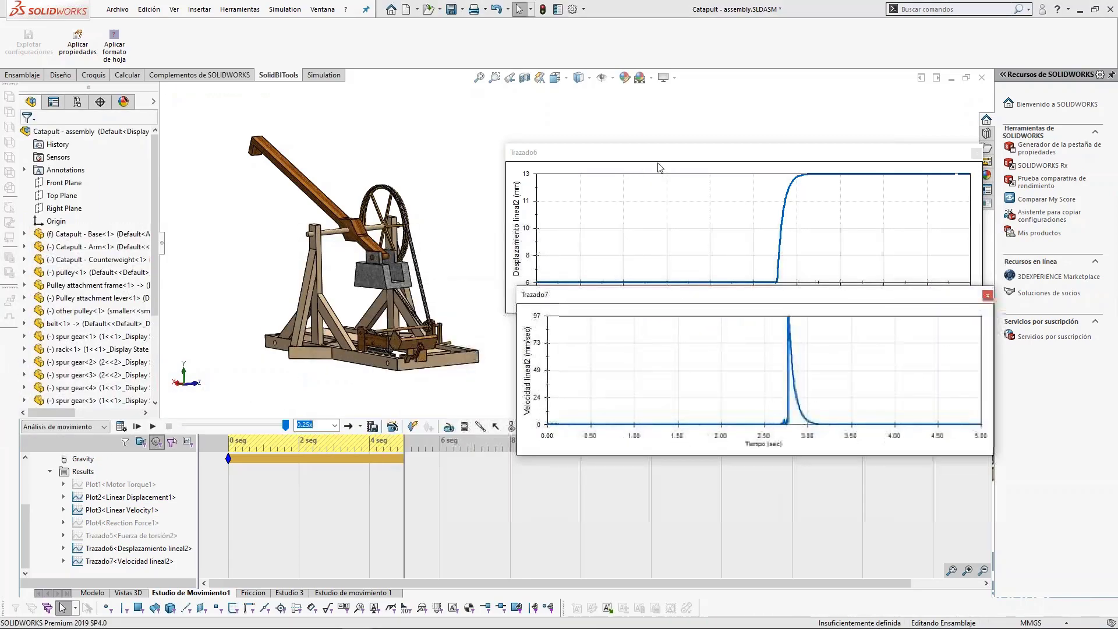
{"action": "left_click_drag", "start_coordinate": [657, 153], "coordinate": [663, 114]}
{"action": "left_click_drag", "start_coordinate": [717, 304], "coordinate": [710, 290]}
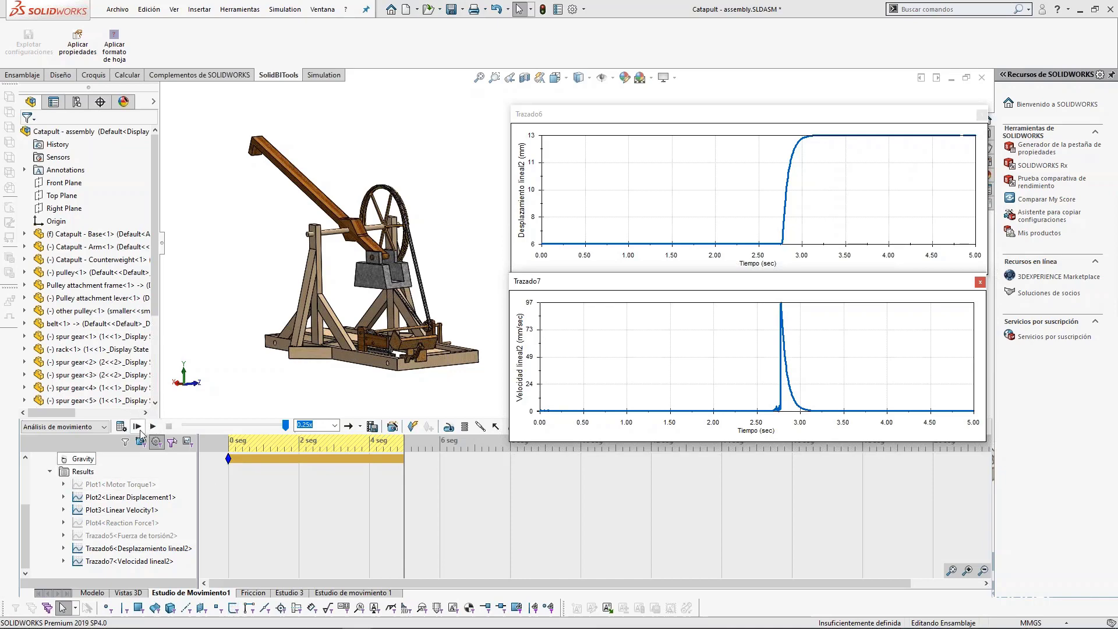
{"action": "left_click", "coordinate": [138, 428]}
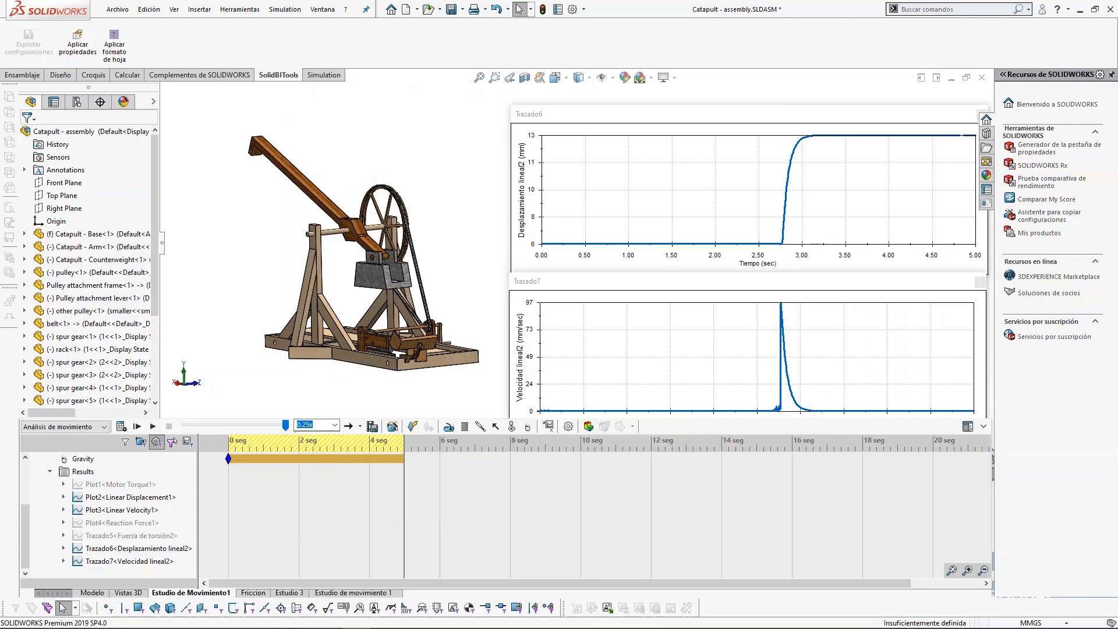
Step: Switch to the Friccion study and review the material and friction settings of Solid Body Contact5
{"action": "left_click", "coordinate": [253, 593]}
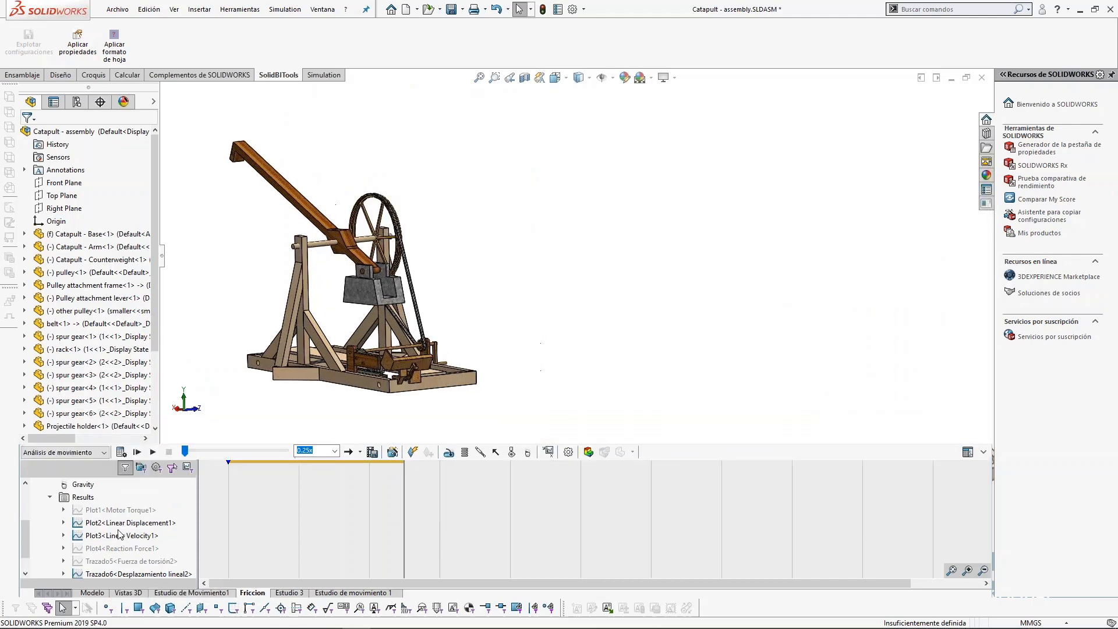
{"action": "scroll", "coordinate": [123, 531], "scroll_direction": "down", "scroll_amount": 1}
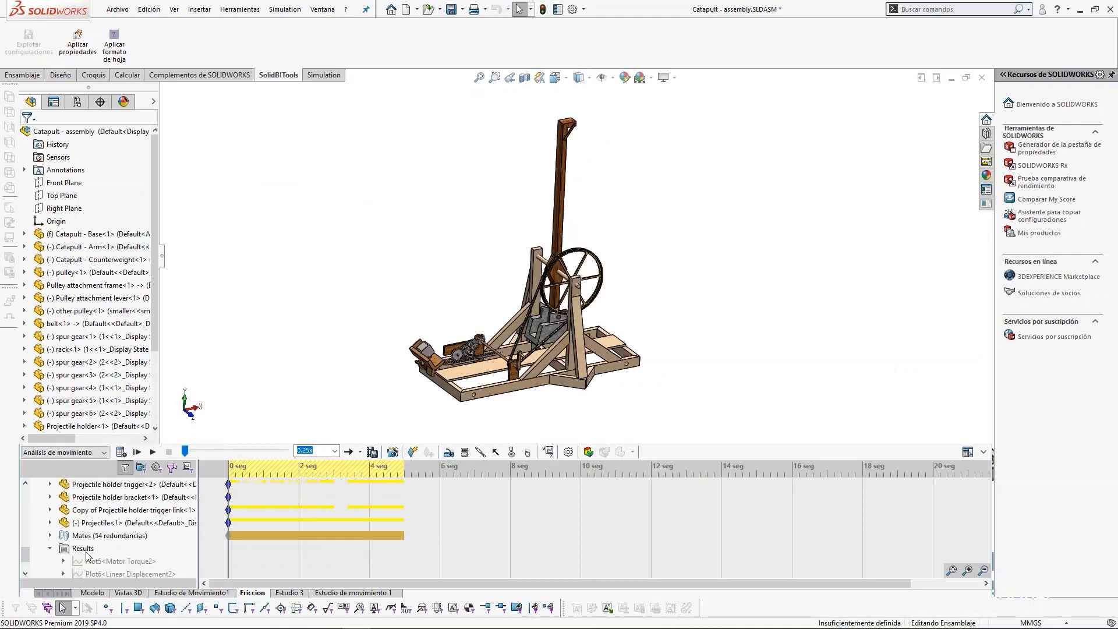
{"action": "scroll", "coordinate": [93, 550], "scroll_direction": "up", "scroll_amount": 10}
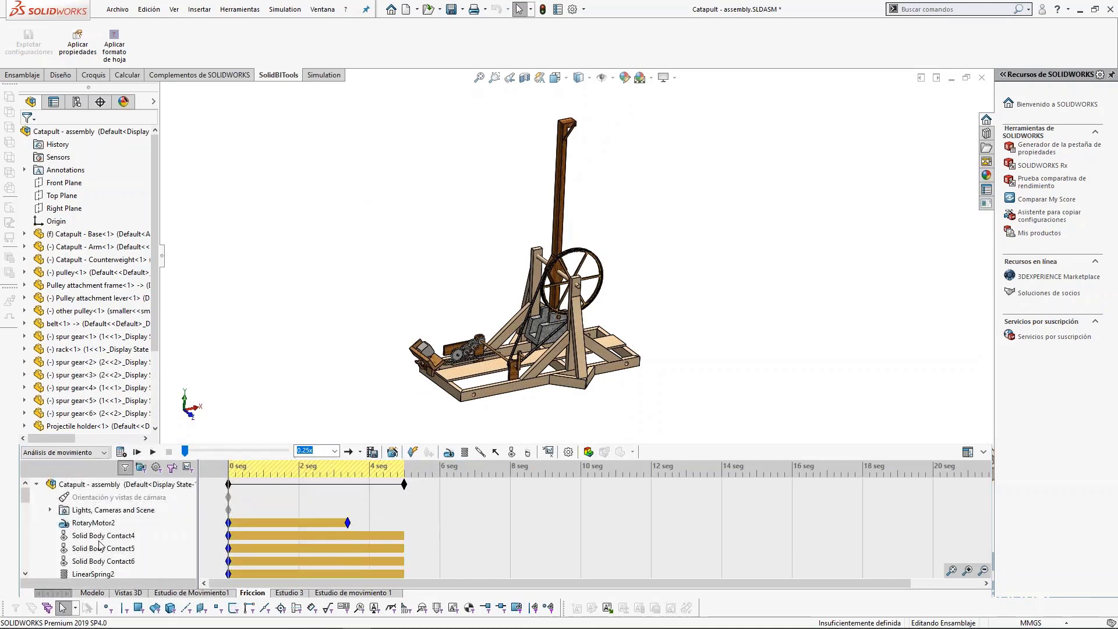
{"action": "left_click", "coordinate": [102, 550]}
{"action": "right_click", "coordinate": [105, 551]}
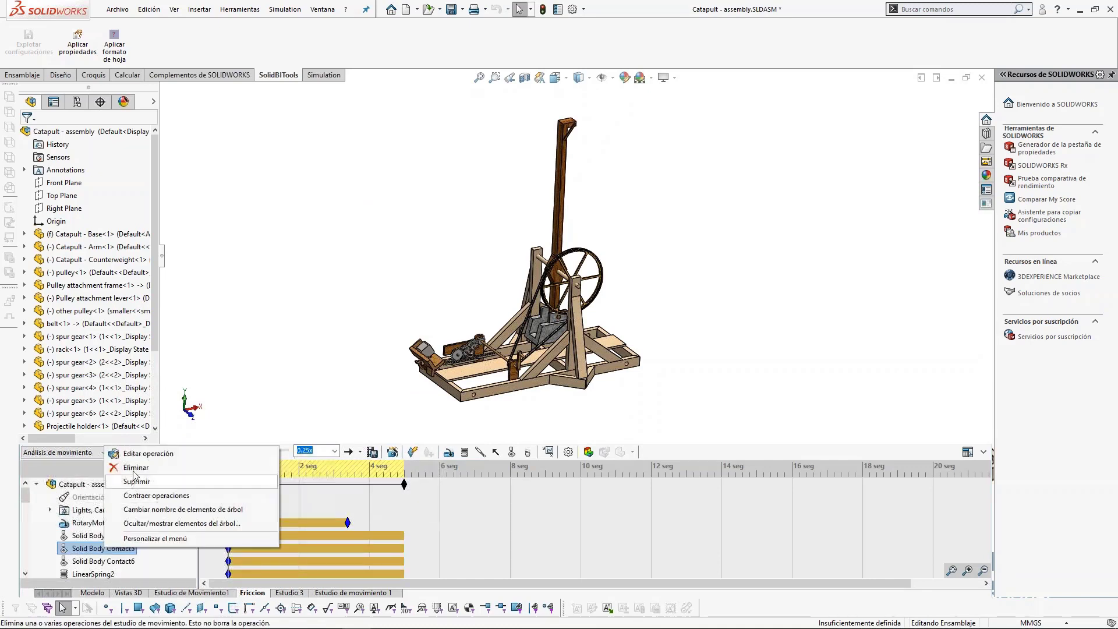
{"action": "left_click", "coordinate": [125, 452]}
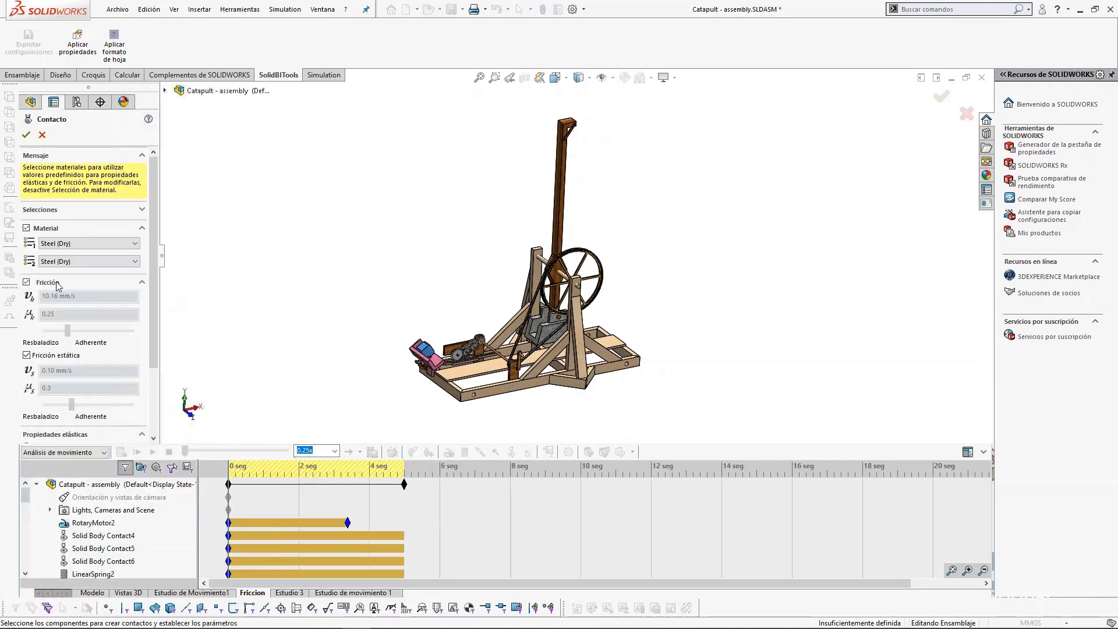
{"action": "left_click", "coordinate": [26, 135]}
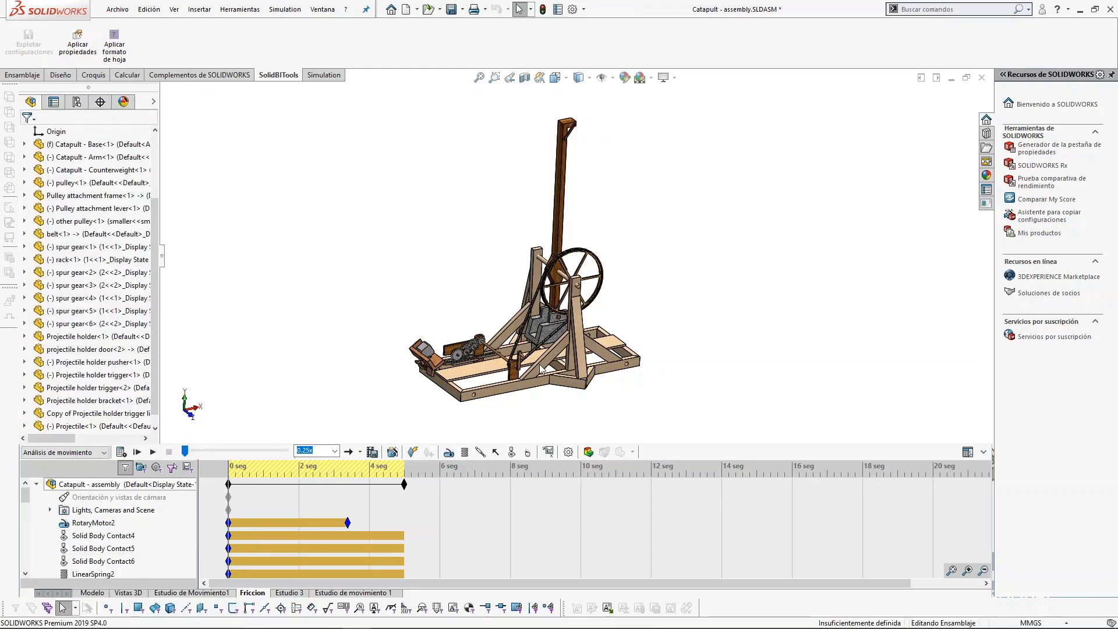
Step: Calculate the Friccion motion study with the whole catapult base in view
{"action": "scroll", "coordinate": [539, 368], "scroll_direction": "down", "scroll_amount": 2}
{"action": "scroll", "coordinate": [582, 265], "scroll_direction": "up", "scroll_amount": 3}
{"action": "scroll", "coordinate": [600, 204], "scroll_direction": "down", "scroll_amount": 2}
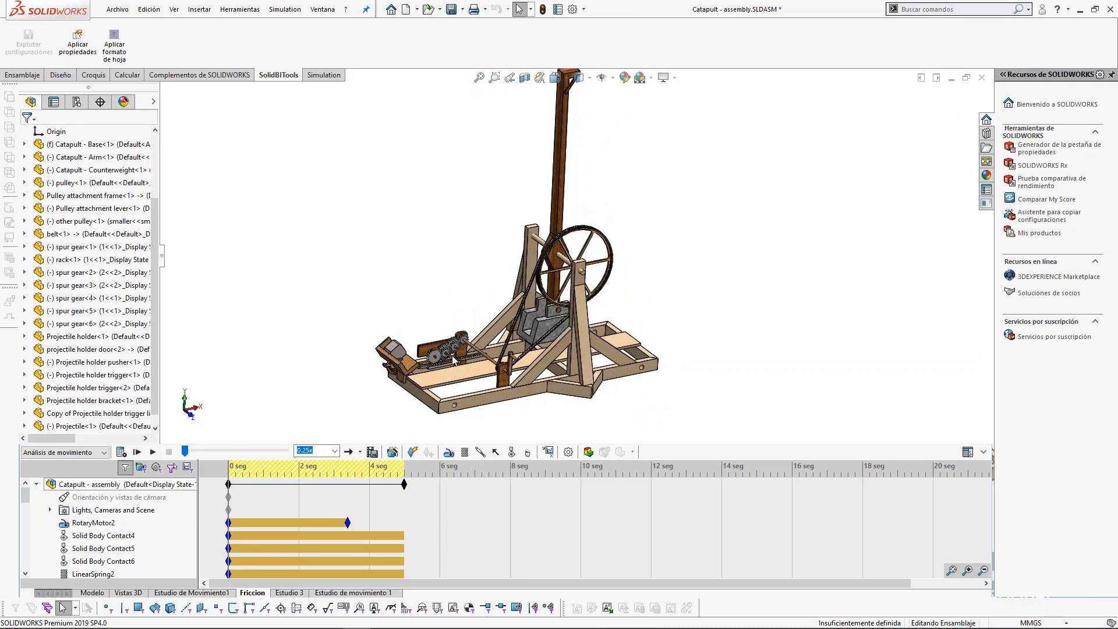
{"action": "left_click", "coordinate": [122, 452]}
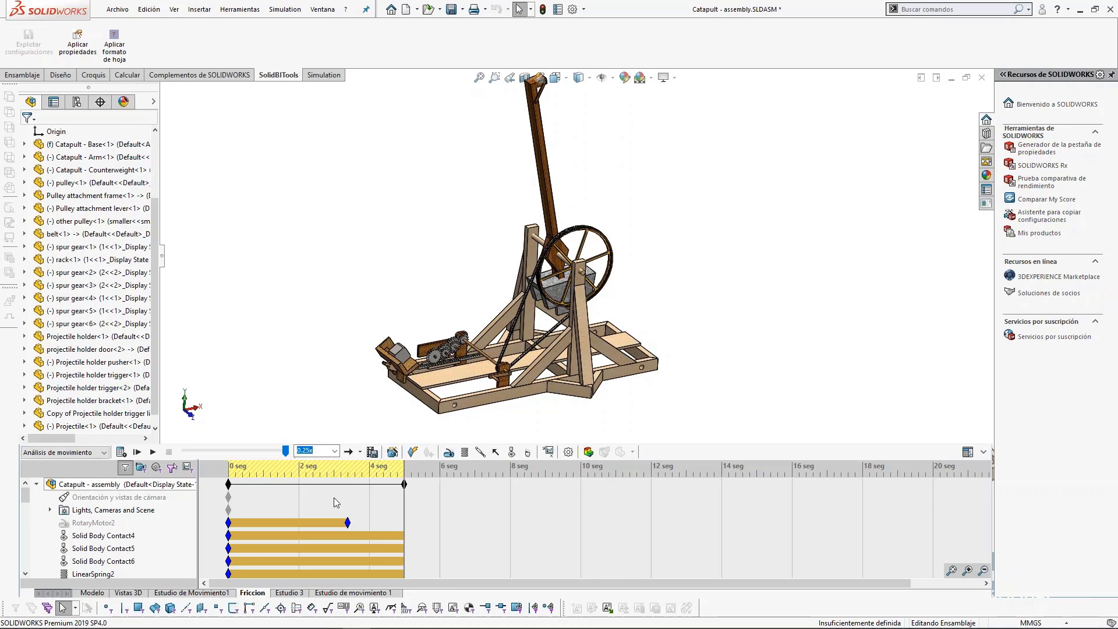
Step: Return to the Estudio de Movimiento1 study and close the spring displacement and velocity plots
{"action": "left_click", "coordinate": [191, 592]}
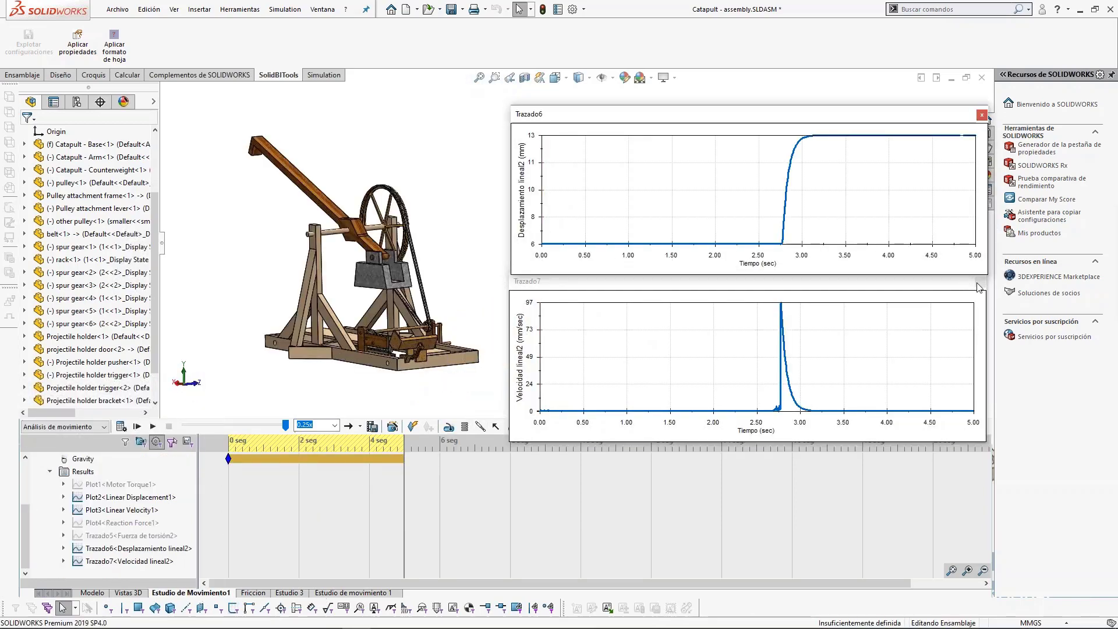
{"action": "left_click", "coordinate": [981, 115]}
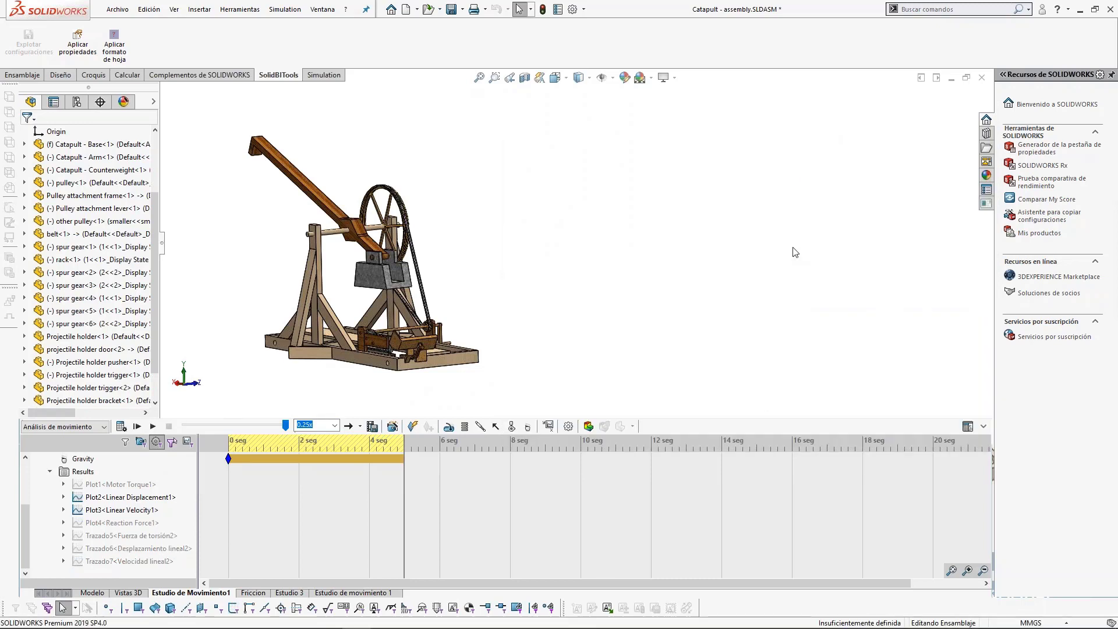
Step: Return the study to 0 seconds and examine the gear train, rack and belt drive up close
{"action": "scroll", "coordinate": [793, 248], "scroll_direction": "up", "scroll_amount": 1}
{"action": "scroll", "coordinate": [553, 230], "scroll_direction": "down", "scroll_amount": 1}
{"action": "middle_click_drag", "start_coordinate": [566, 357], "coordinate": [552, 287]}
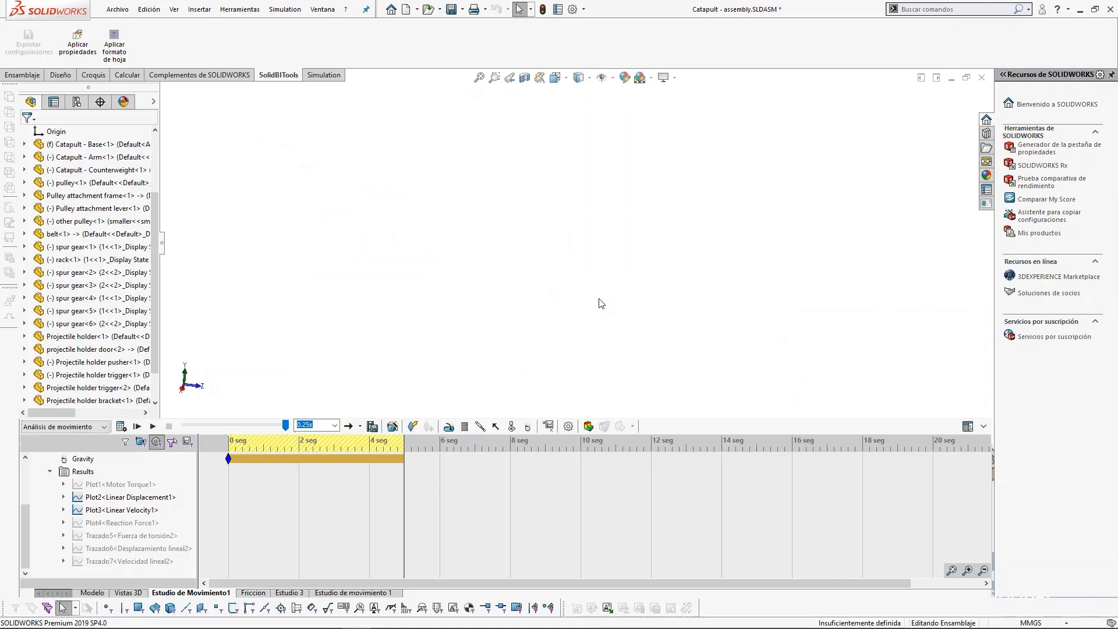
{"action": "left_click", "coordinate": [479, 78]}
{"action": "scroll", "coordinate": [592, 140], "scroll_direction": "down", "scroll_amount": 10}
{"action": "scroll", "coordinate": [601, 150], "scroll_direction": "down", "scroll_amount": 3}
{"action": "middle_click_drag", "start_coordinate": [598, 148], "coordinate": [549, 187]}
{"action": "scroll", "coordinate": [525, 239], "scroll_direction": "up", "scroll_amount": 3}
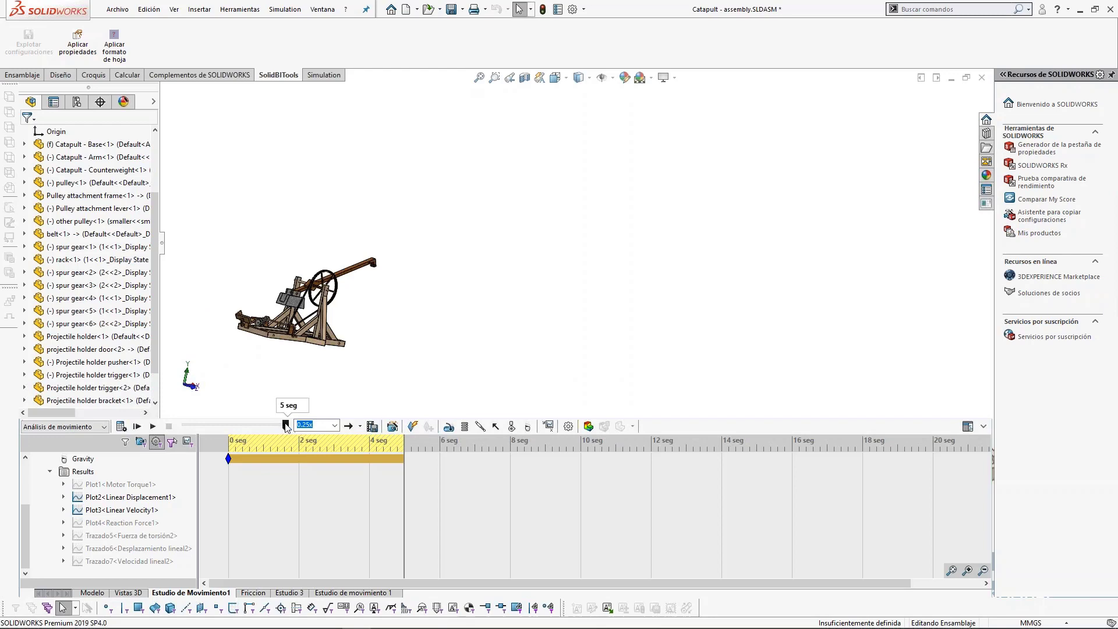
{"action": "scroll", "coordinate": [288, 276], "scroll_direction": "down", "scroll_amount": 3}
{"action": "scroll", "coordinate": [288, 276], "scroll_direction": "down", "scroll_amount": 1}
{"action": "mouse_move", "coordinate": [288, 276]}
{"action": "middle_mouse_down"}
{"action": "mouse_move", "coordinate": [285, 255]}
{"action": "mouse_move", "coordinate": [289, 296]}
{"action": "middle_mouse_up"}
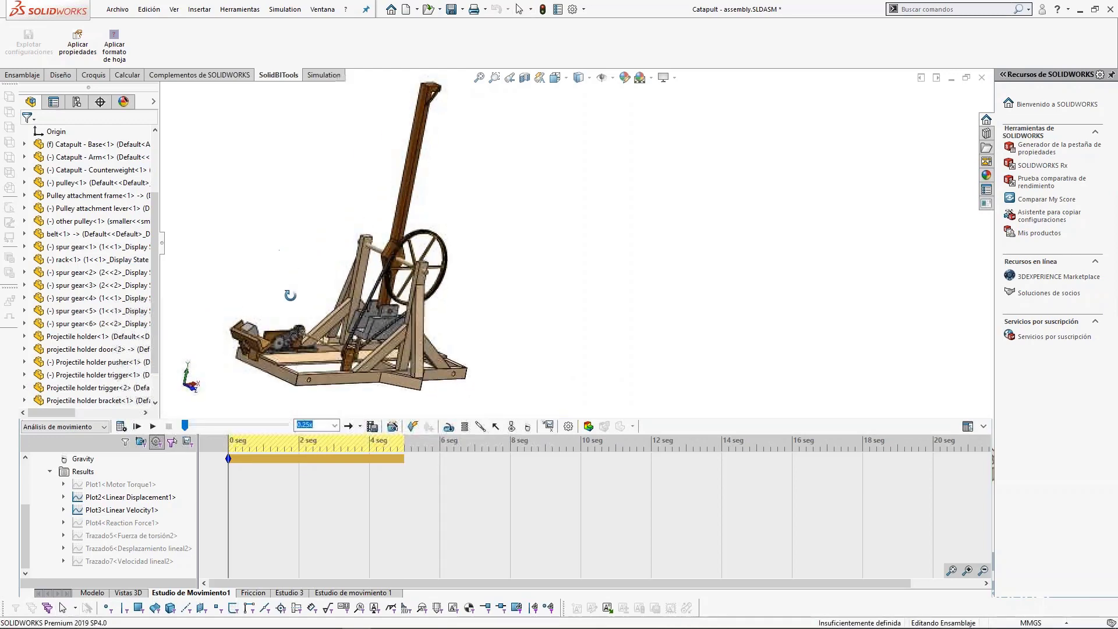
{"action": "scroll", "coordinate": [427, 301], "scroll_direction": "up", "scroll_amount": 3}
{"action": "scroll", "coordinate": [545, 280], "scroll_direction": "down", "scroll_amount": 8}
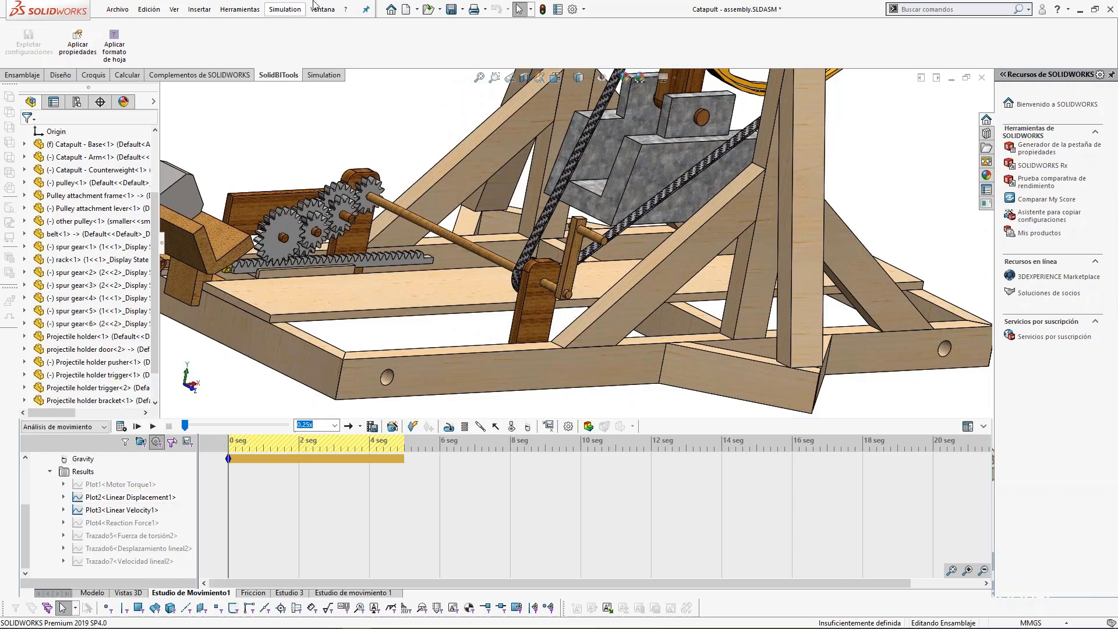
Step: Set up a dynamic load import from Estudio 3 with only Pulley attachment lever-1 as the selected component
{"action": "left_click", "coordinate": [277, 10]}
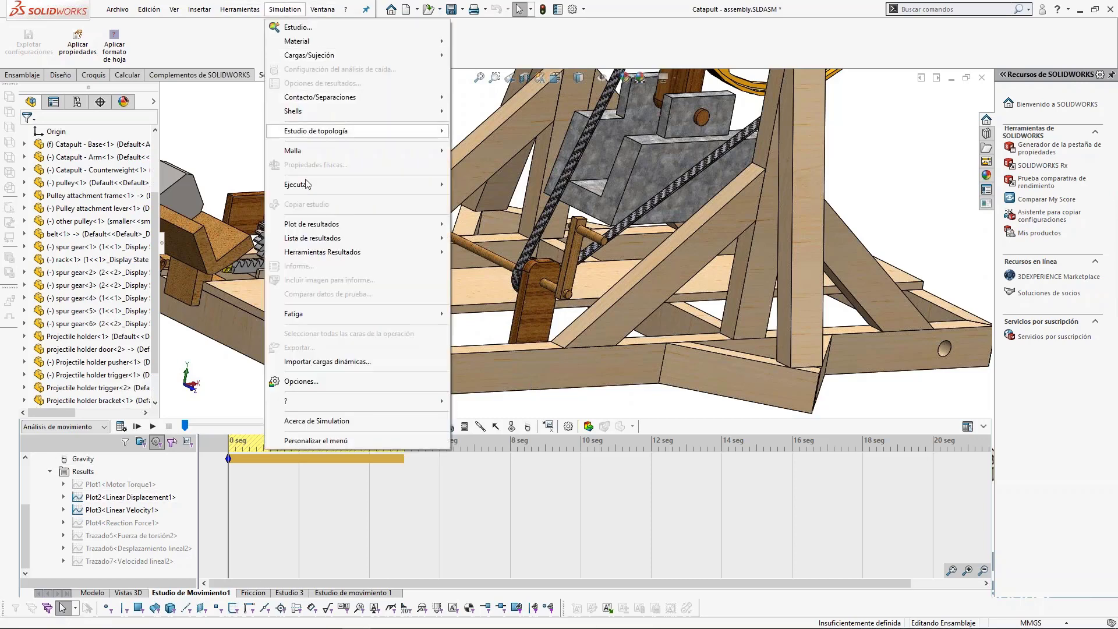
{"action": "left_click", "coordinate": [376, 362]}
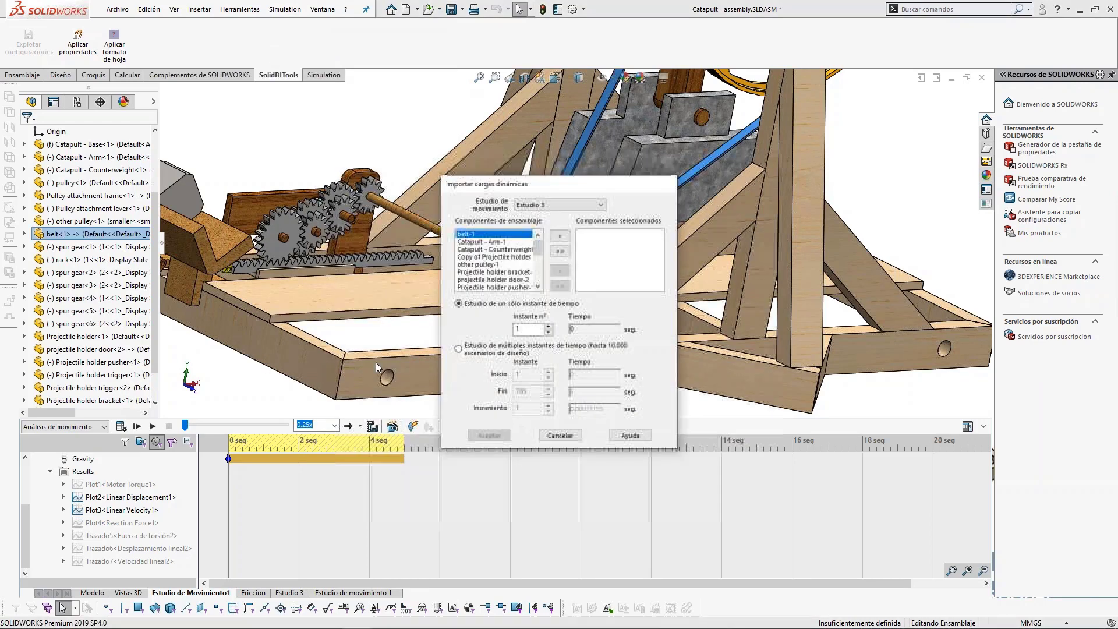
{"action": "mouse_move", "coordinate": [537, 249]}
{"action": "left_mouse_down"}
{"action": "mouse_move", "coordinate": [540, 269]}
{"action": "mouse_move", "coordinate": [541, 255]}
{"action": "left_mouse_up"}
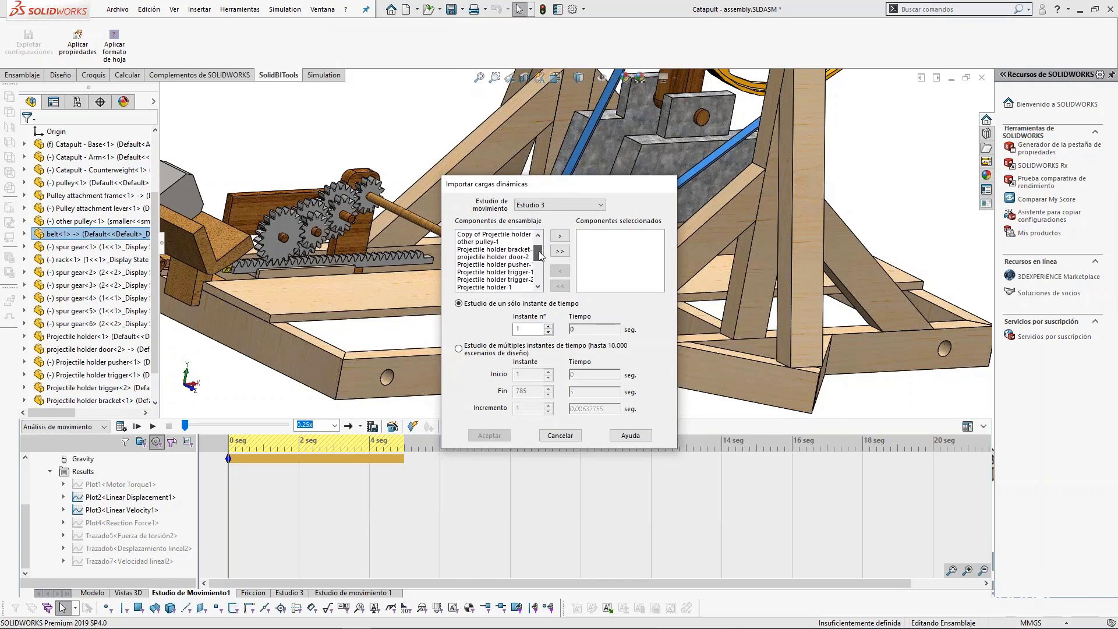
{"action": "left_click_drag", "start_coordinate": [536, 250], "coordinate": [540, 267]}
{"action": "left_click", "coordinate": [506, 257]}
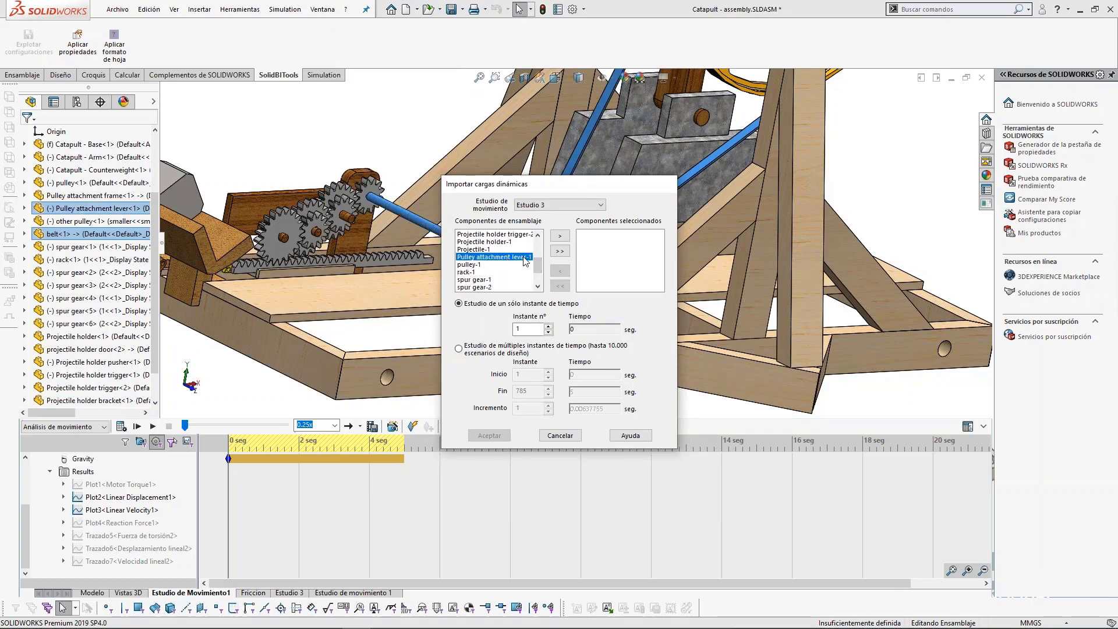
{"action": "left_click", "coordinate": [560, 236]}
{"action": "left_click", "coordinate": [496, 250]}
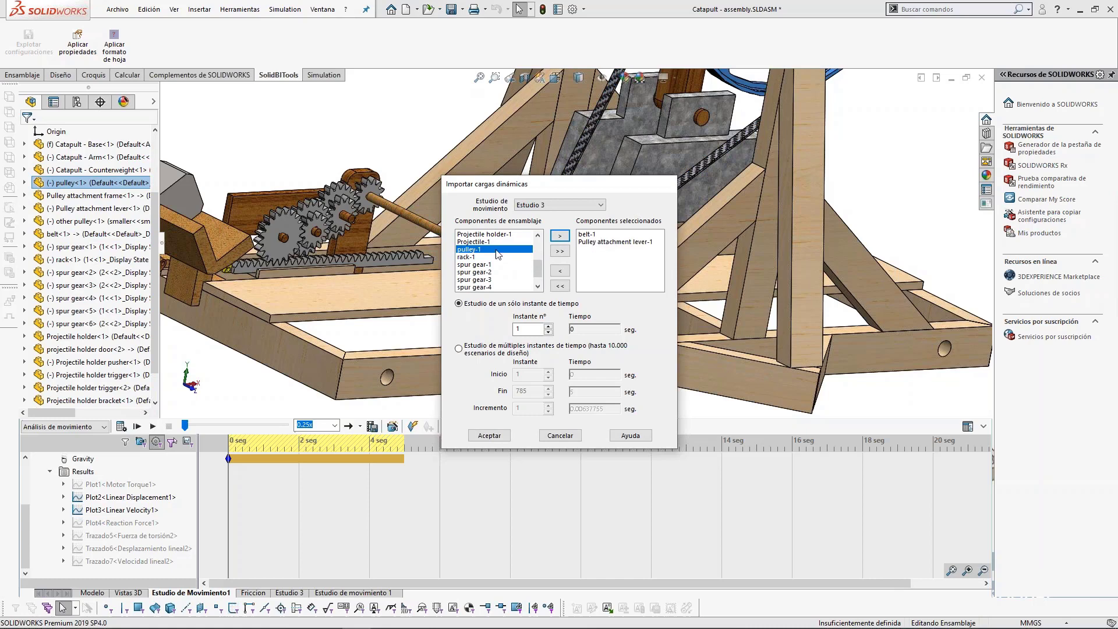
{"action": "left_click", "coordinate": [587, 234]}
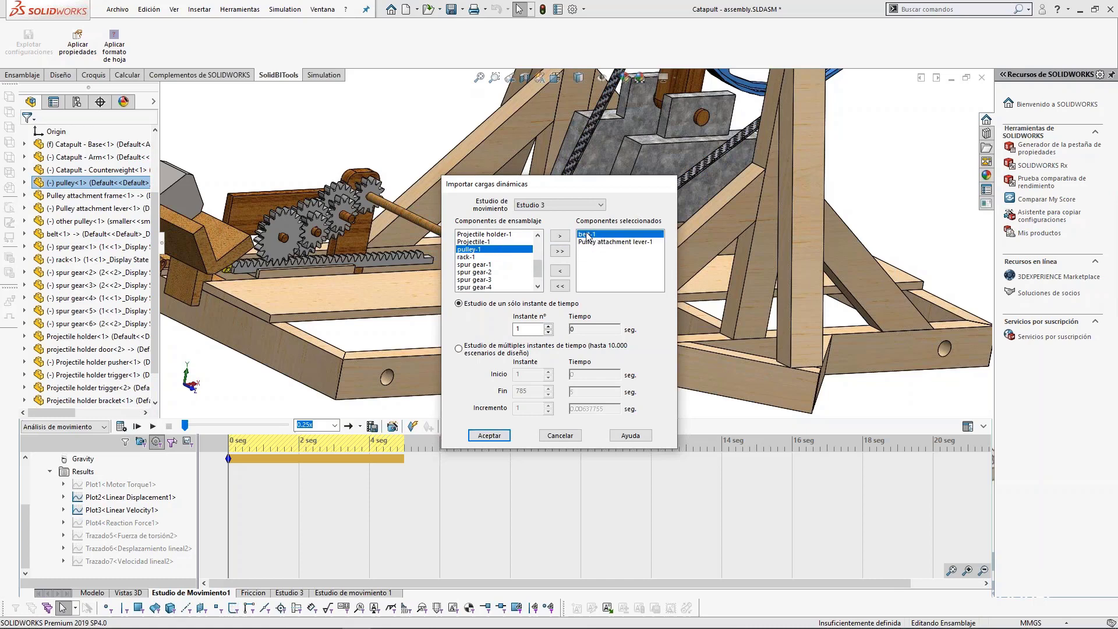
{"action": "left_click", "coordinate": [555, 272]}
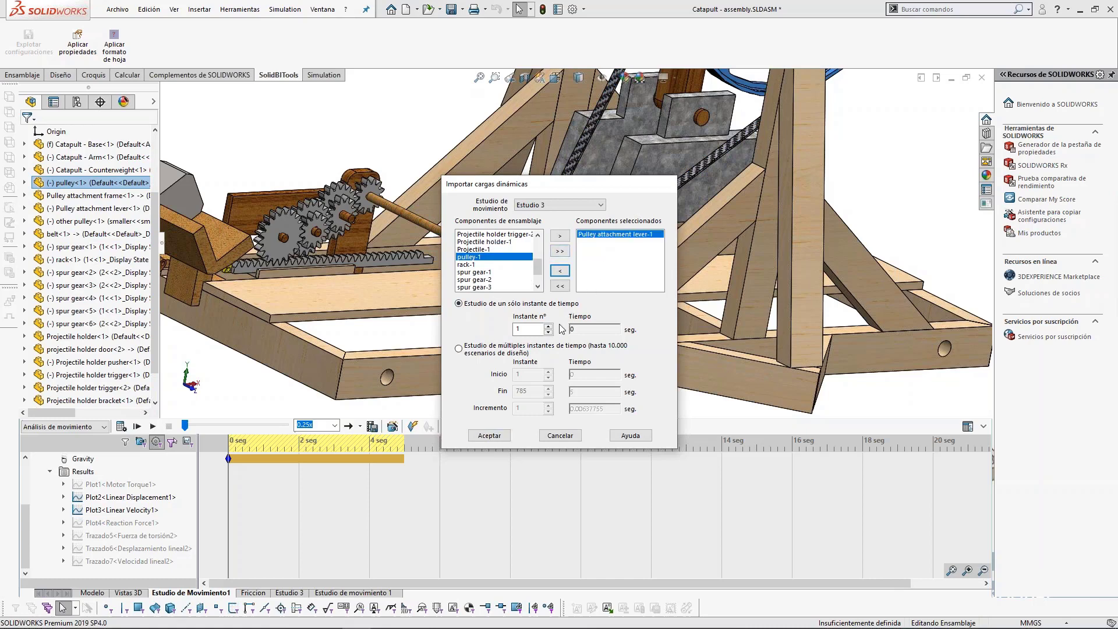
Step: Try single time instant 300 and the multiple-instant option for the dynamic load import, and cancel the import
{"action": "left_click", "coordinate": [528, 329]}
{"action": "left_click", "coordinate": [547, 327]}
{"action": "left_click", "coordinate": [547, 327]}
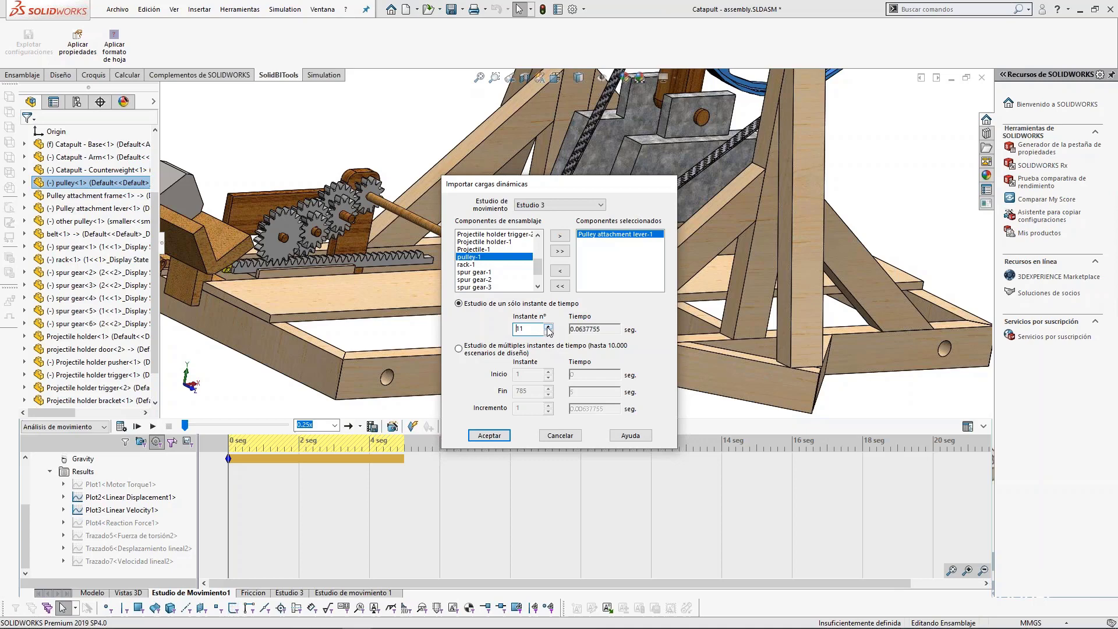
{"action": "left_click", "coordinate": [547, 326]}
{"action": "left_click", "coordinate": [547, 327]}
{"action": "left_click", "coordinate": [548, 327]}
{"action": "left_click", "coordinate": [548, 327]}
{"action": "left_click", "coordinate": [547, 327]}
{"action": "double_click", "coordinate": [547, 327]}
{"action": "type", "text": "3"}
{"action": "left_click", "coordinate": [589, 349]}
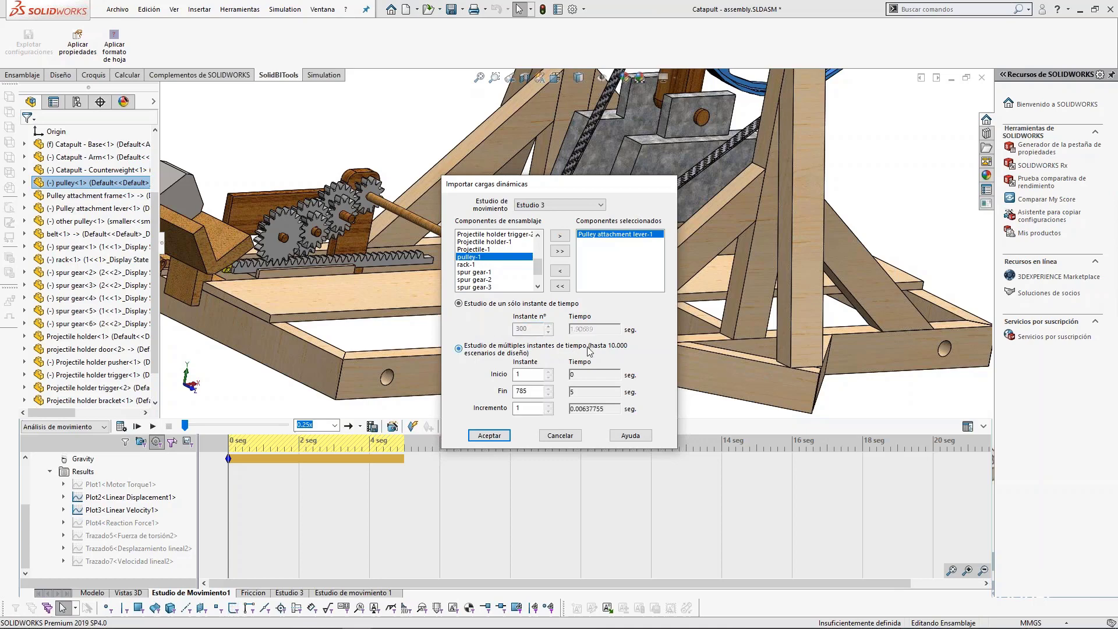
{"action": "left_click", "coordinate": [489, 304]}
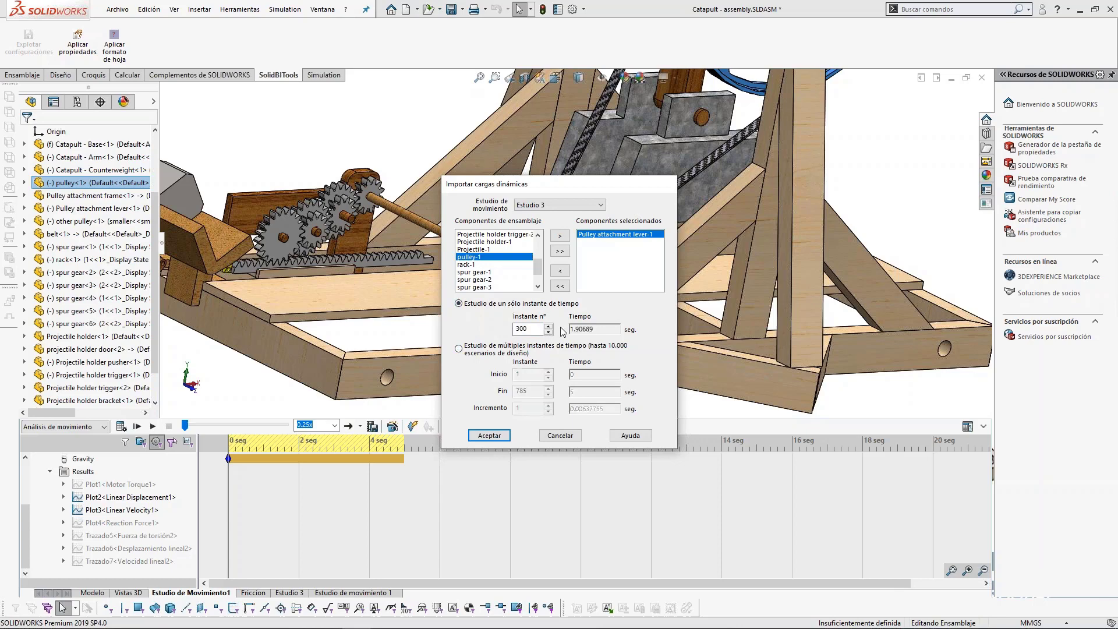
{"action": "left_click", "coordinate": [548, 327]}
{"action": "left_click", "coordinate": [547, 327]}
{"action": "left_click", "coordinate": [548, 327]}
{"action": "left_click", "coordinate": [560, 435]}
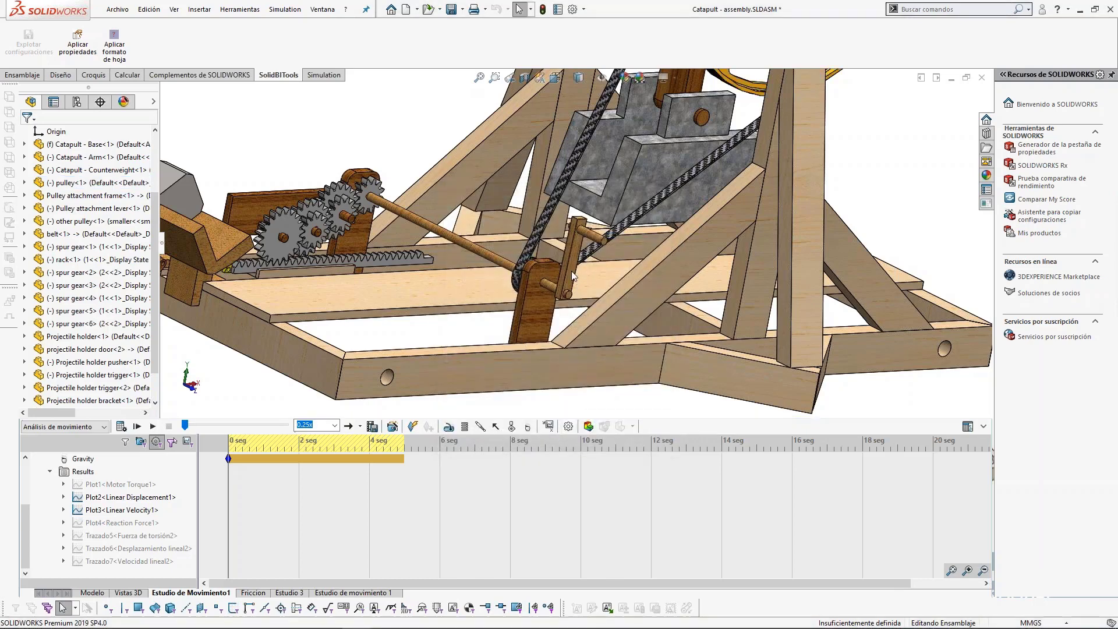
Step: Open the Pulley attachment lever part from the assembly in its own window
{"action": "right_click", "coordinate": [574, 227]}
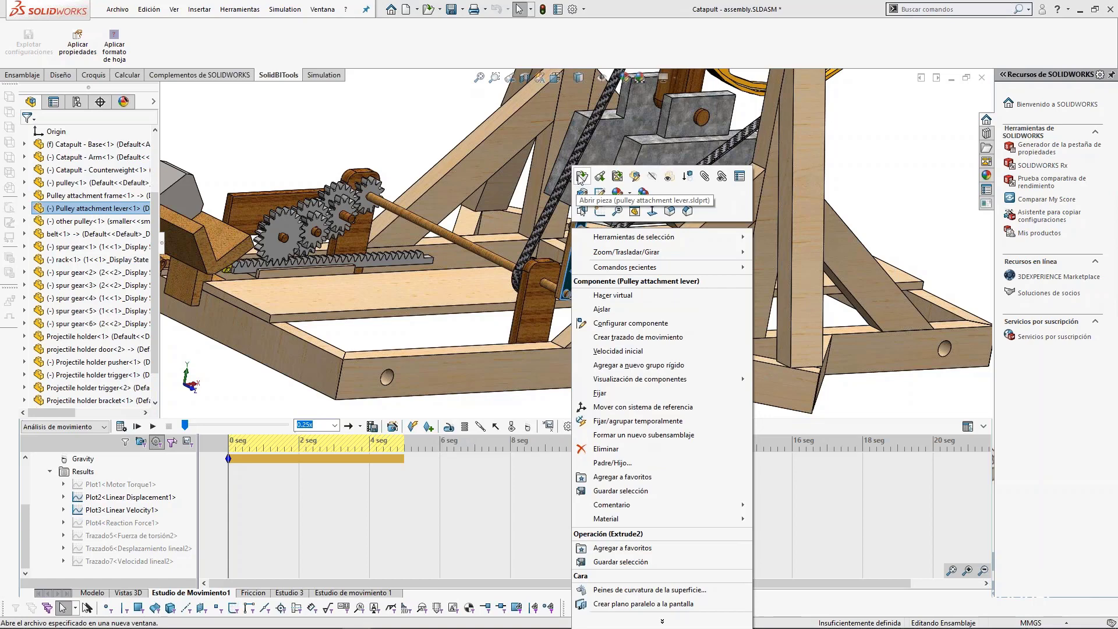
{"action": "left_click", "coordinate": [581, 177]}
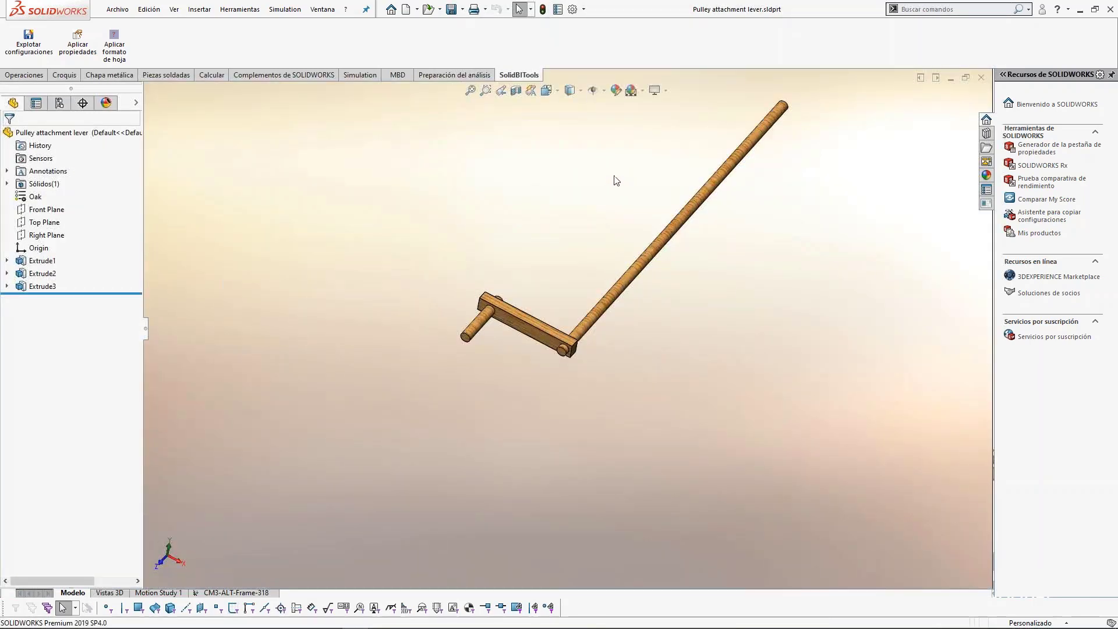
{"action": "scroll", "coordinate": [634, 174], "scroll_direction": "down", "scroll_amount": 1}
{"action": "scroll", "coordinate": [671, 161], "scroll_direction": "up", "scroll_amount": 1}
{"action": "scroll", "coordinate": [701, 154], "scroll_direction": "down", "scroll_amount": 1}
{"action": "mouse_move", "coordinate": [556, 438]}
{"action": "middle_mouse_down"}
{"action": "mouse_move", "coordinate": [571, 407]}
{"action": "mouse_move", "coordinate": [550, 451]}
{"action": "middle_mouse_up"}
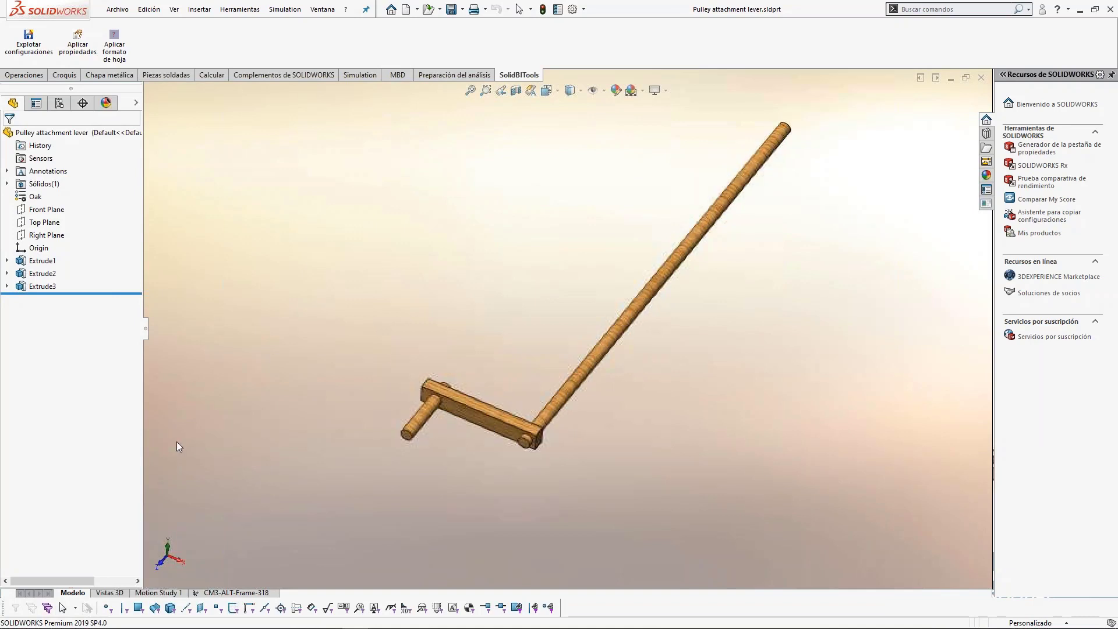
Step: Activate the CM3-ALT-Frame-318 study and review the Fijo-1 fixture on the lever's long shaft
{"action": "left_click", "coordinate": [237, 592]}
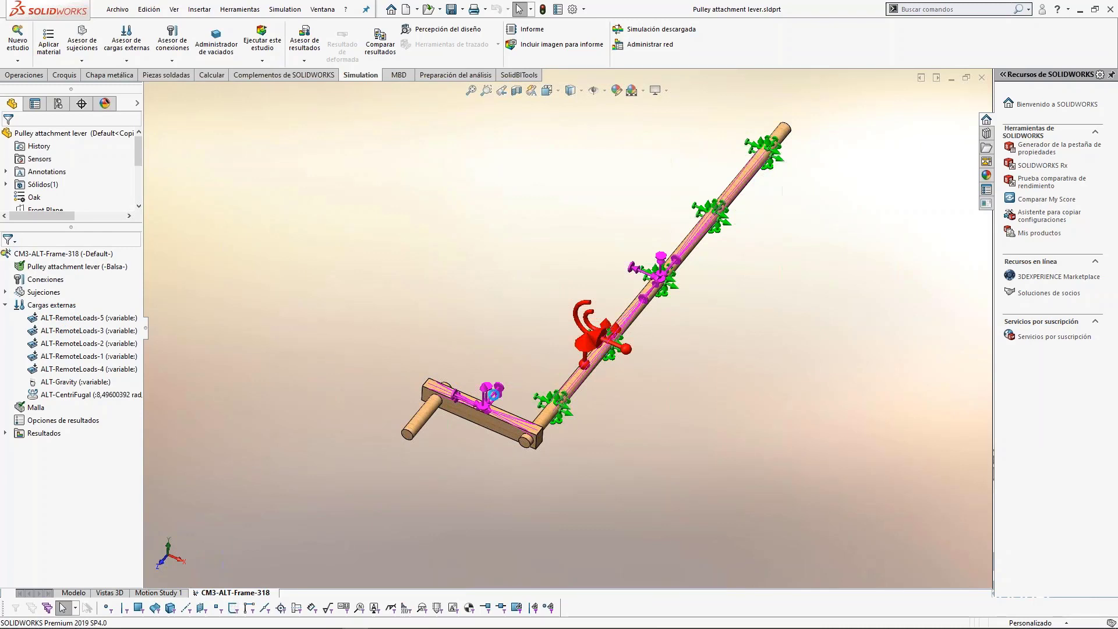
{"action": "left_click", "coordinate": [6, 292]}
{"action": "left_click", "coordinate": [35, 304]}
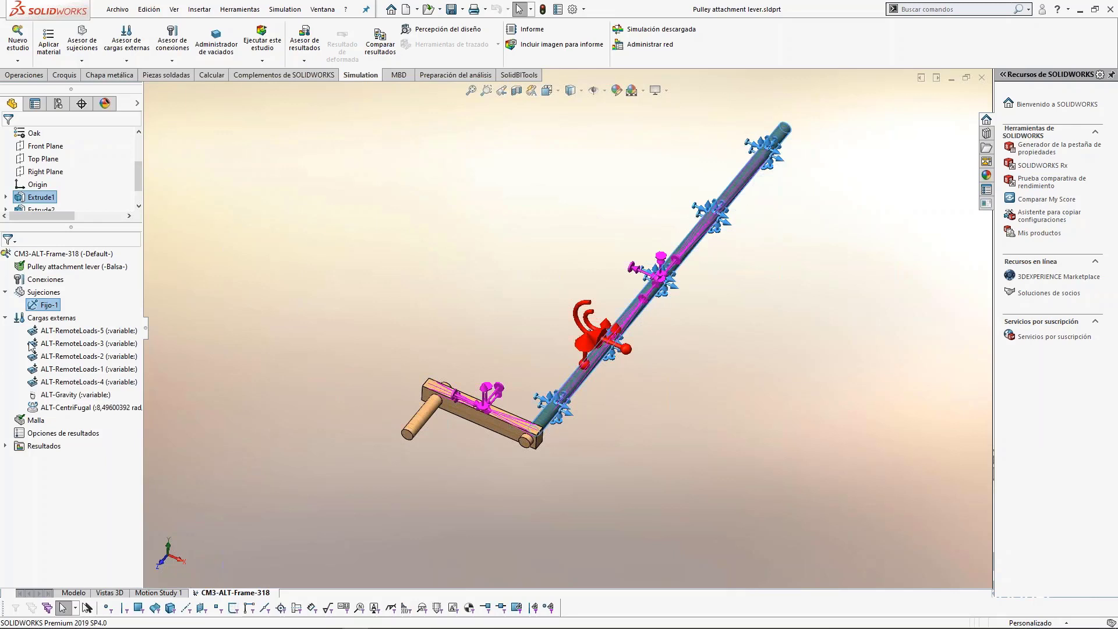
{"action": "left_click", "coordinate": [6, 292]}
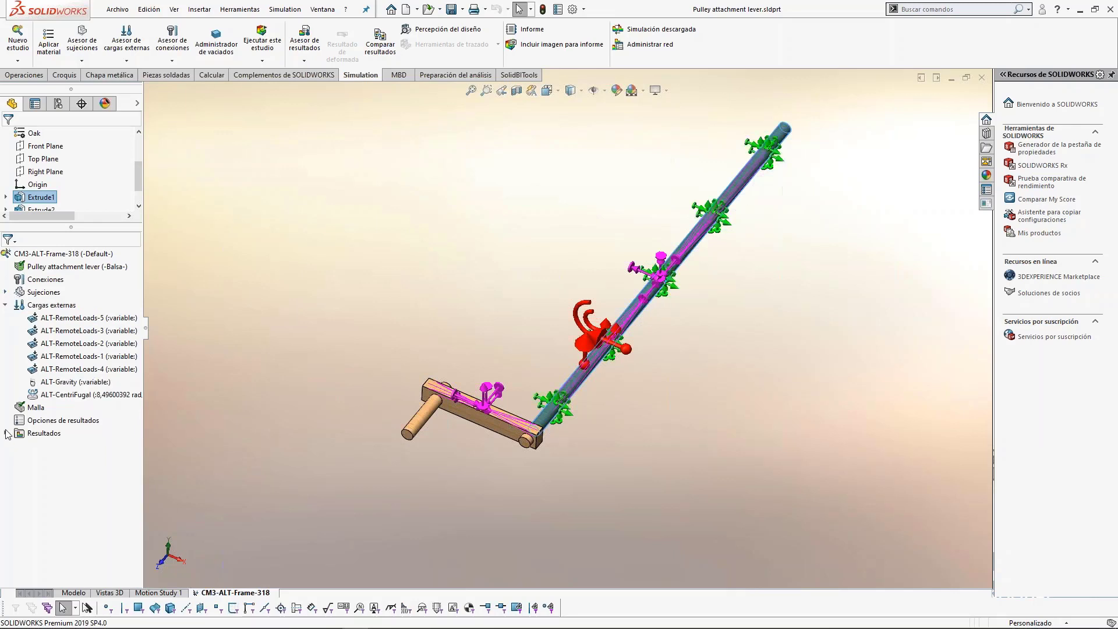
Step: Display the Tensiones1 von Mises stress plot and examine the crank arm up close
{"action": "left_click", "coordinate": [6, 433]}
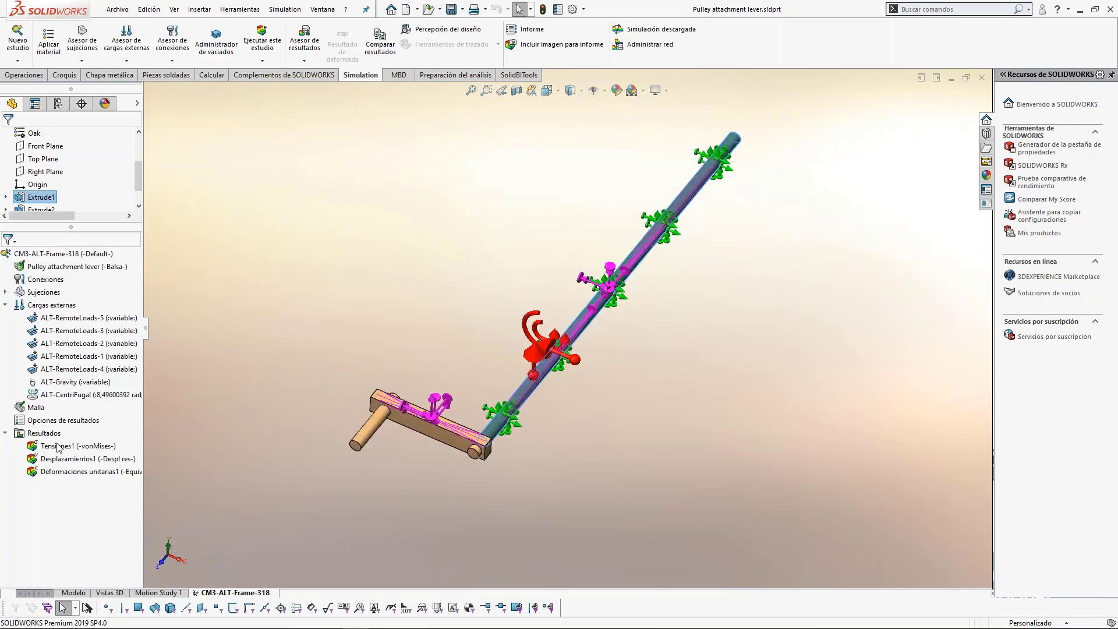
{"action": "left_click", "coordinate": [59, 446]}
{"action": "double_click", "coordinate": [59, 447]}
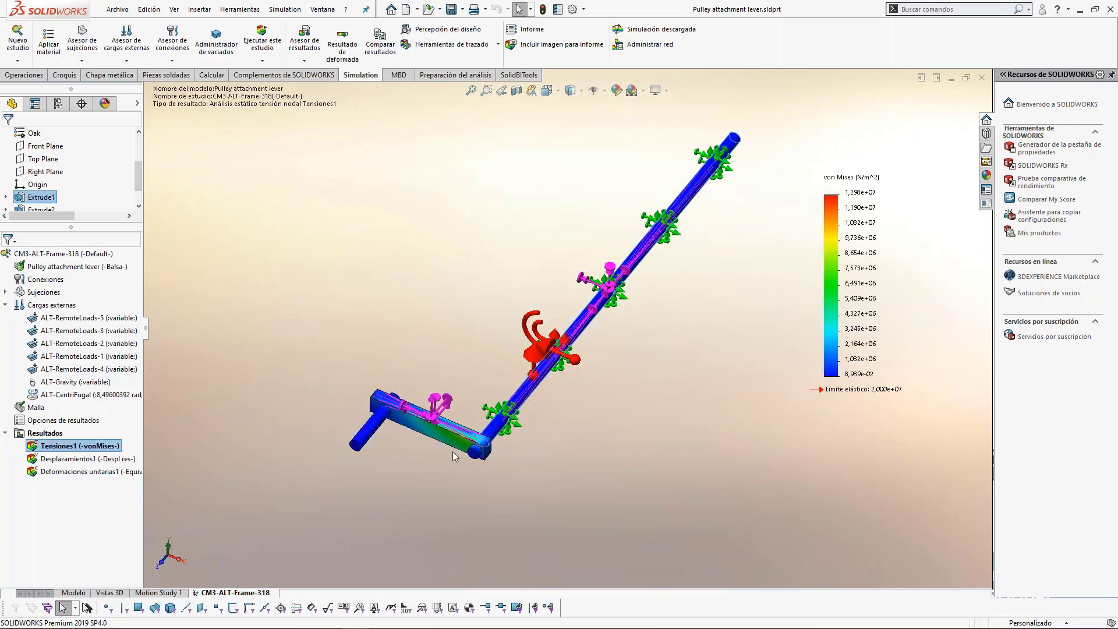
{"action": "scroll", "coordinate": [456, 456], "scroll_direction": "down", "scroll_amount": 4}
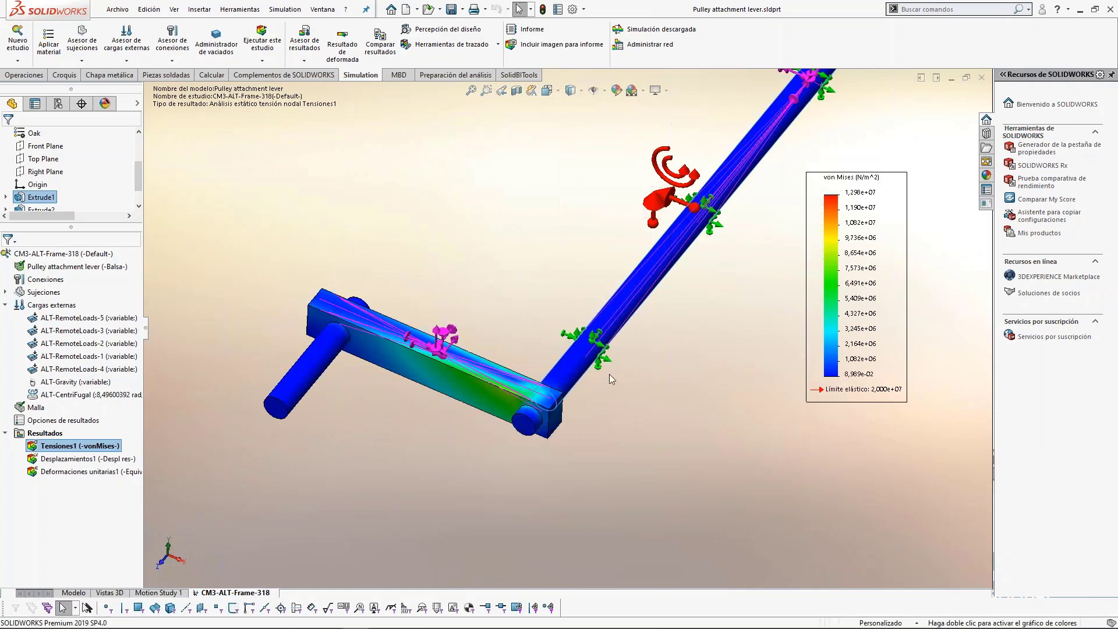
{"action": "scroll", "coordinate": [548, 314], "scroll_direction": "up", "scroll_amount": 4}
{"action": "scroll", "coordinate": [614, 254], "scroll_direction": "up", "scroll_amount": 2}
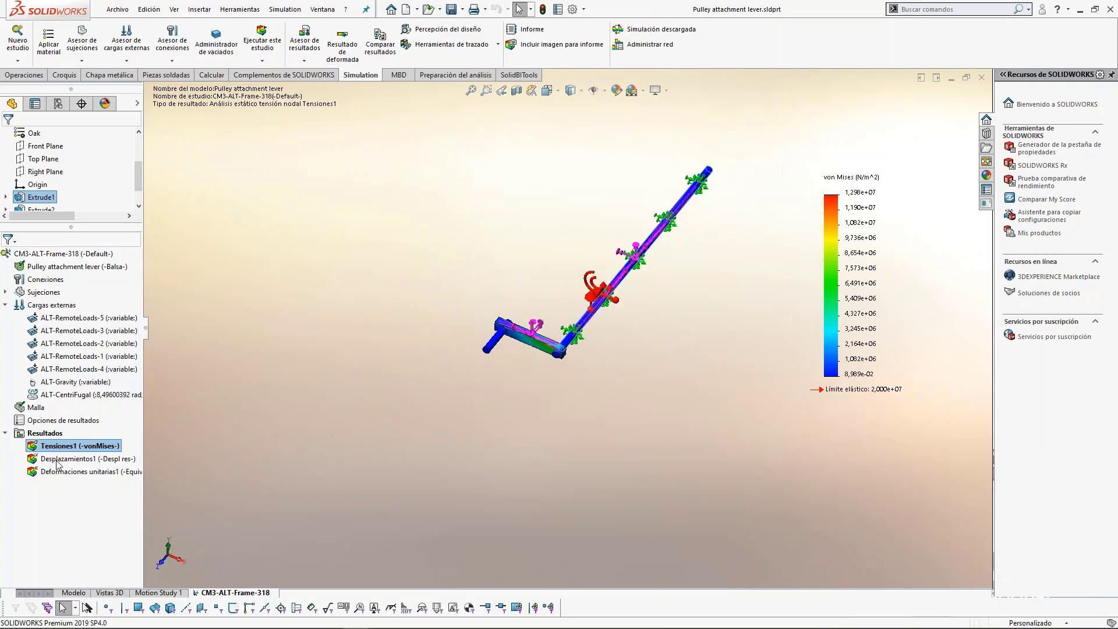
Step: Display the Desplazamientos1 displacement plot and the Deformaciones unitarias1 strain plot of the lever
{"action": "double_click", "coordinate": [59, 459]}
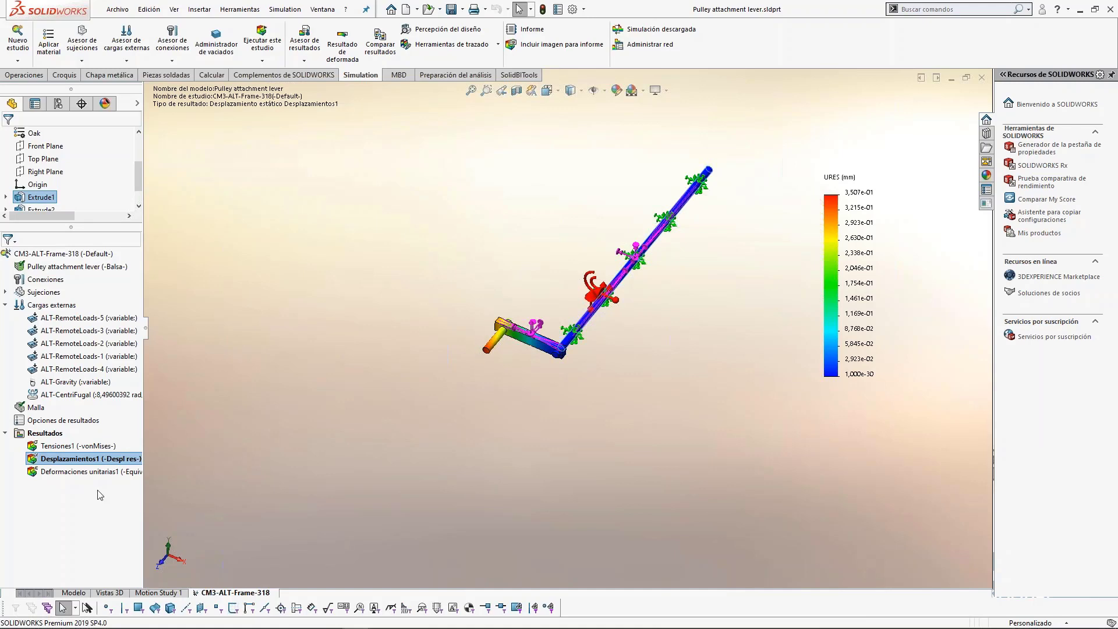
{"action": "left_click", "coordinate": [98, 471]}
{"action": "double_click", "coordinate": [98, 471]}
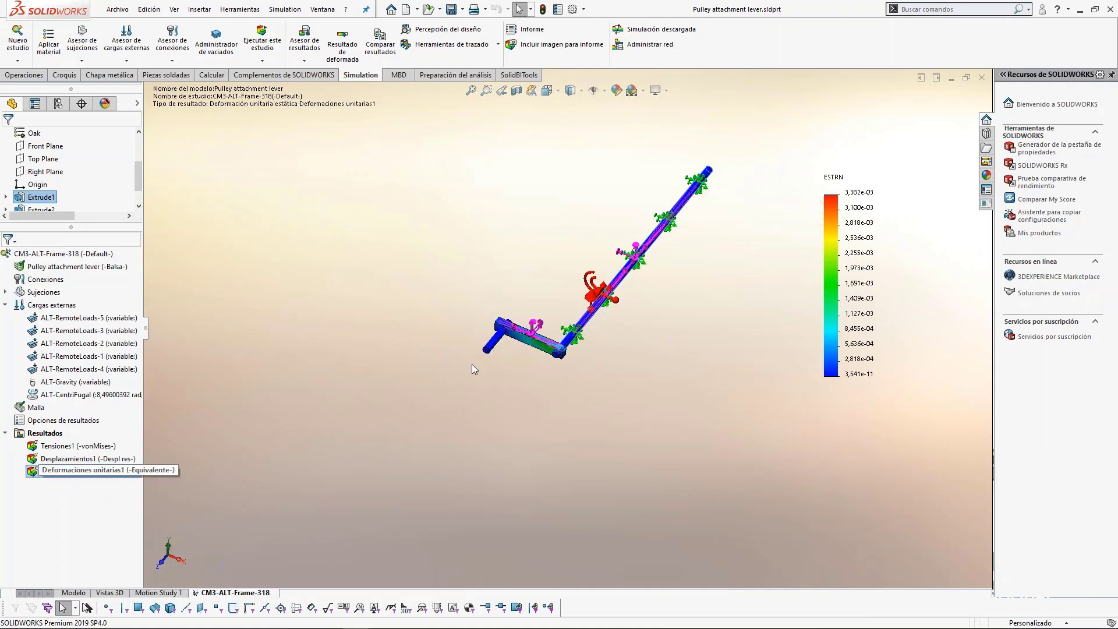
{"action": "scroll", "coordinate": [547, 336], "scroll_direction": "down", "scroll_amount": 5}
Step: Return to the Tensiones1 stress plot and compare the stress on the crank arm and the long shaft
{"action": "double_click", "coordinate": [79, 446]}
{"action": "double_click", "coordinate": [58, 471]}
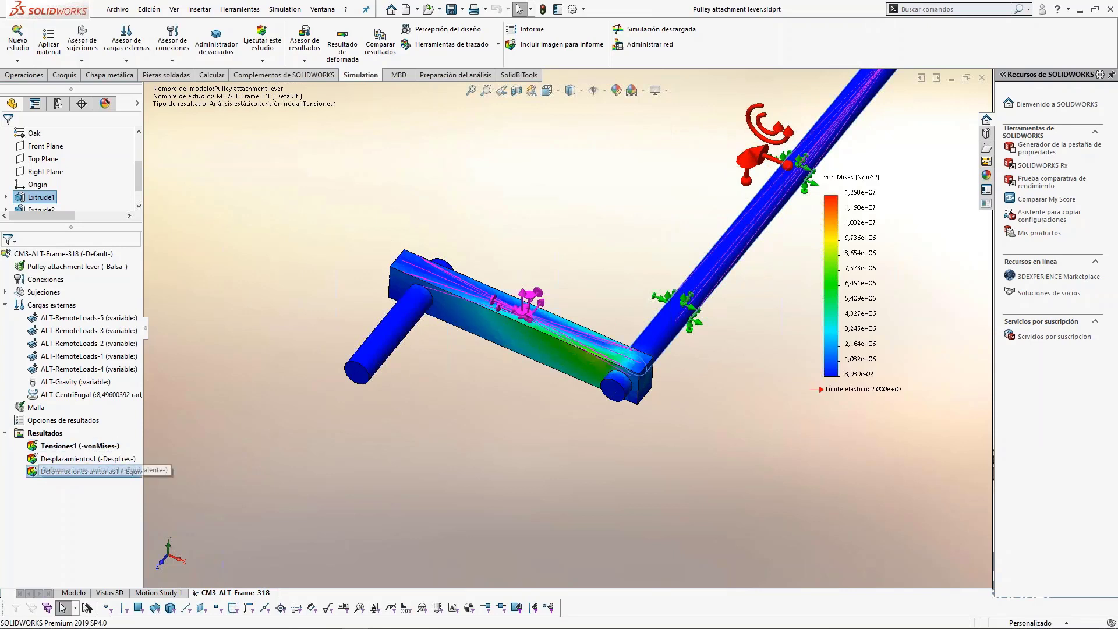
{"action": "double_click", "coordinate": [59, 446]}
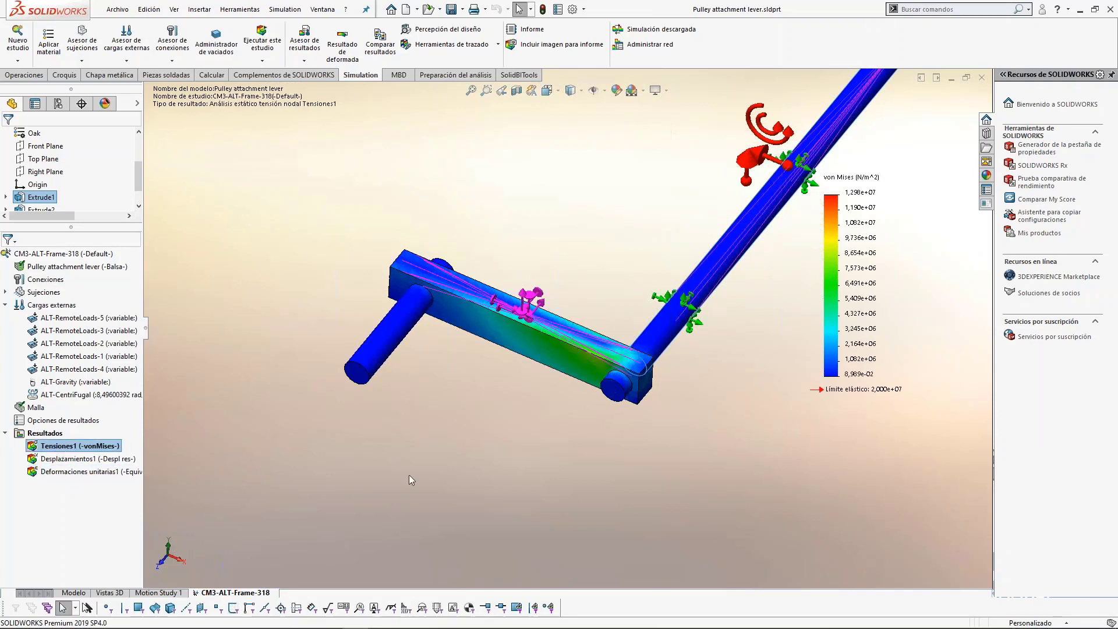
{"action": "scroll", "coordinate": [763, 321], "scroll_direction": "up", "scroll_amount": 4}
{"action": "scroll", "coordinate": [759, 226], "scroll_direction": "down", "scroll_amount": 1}
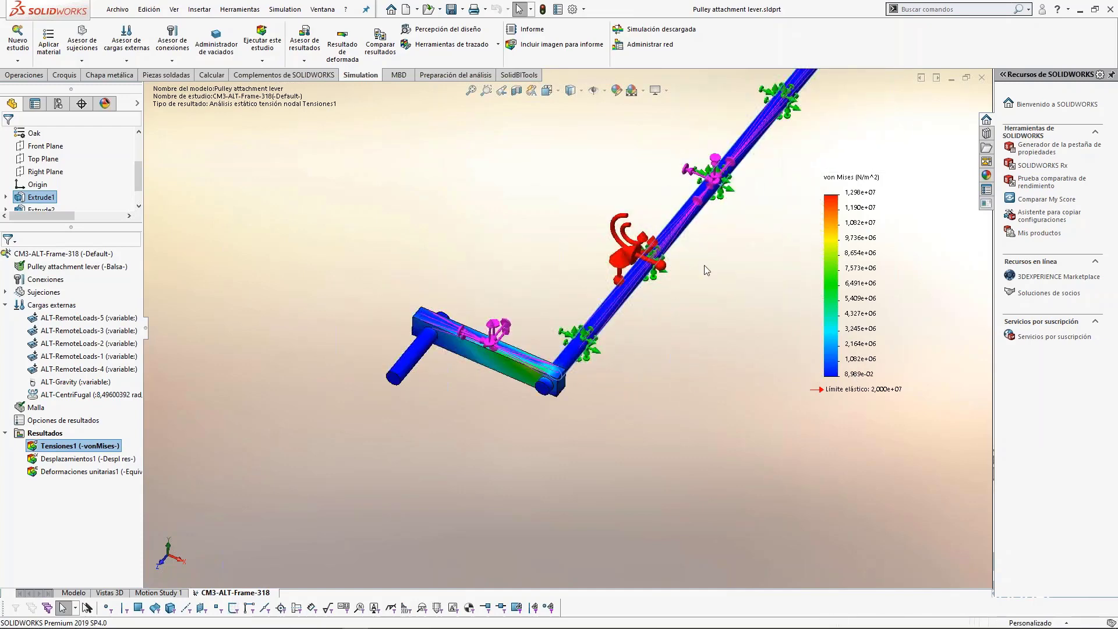
{"action": "scroll", "coordinate": [716, 233], "scroll_direction": "up", "scroll_amount": 2}
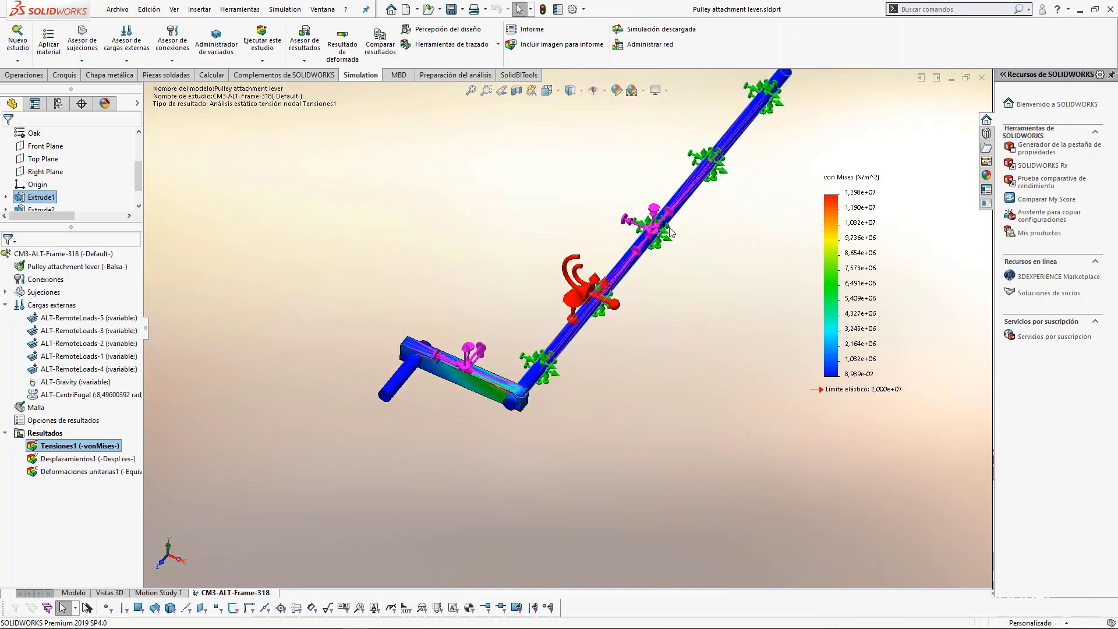
{"action": "key", "text": "alt+Tab"}
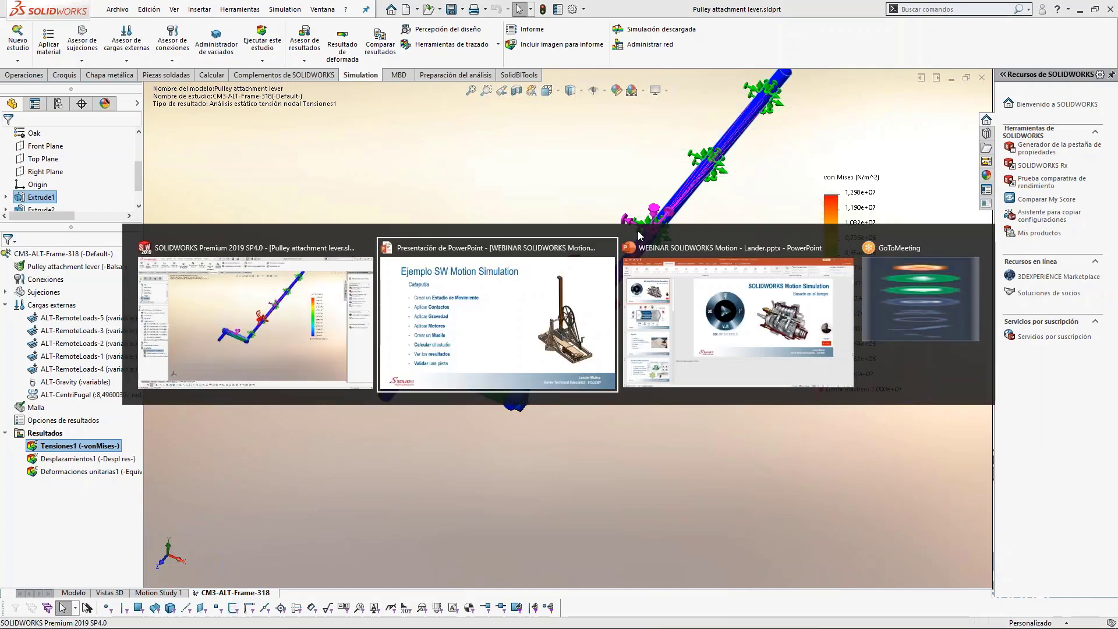
{"action": "key", "text": "Right"}
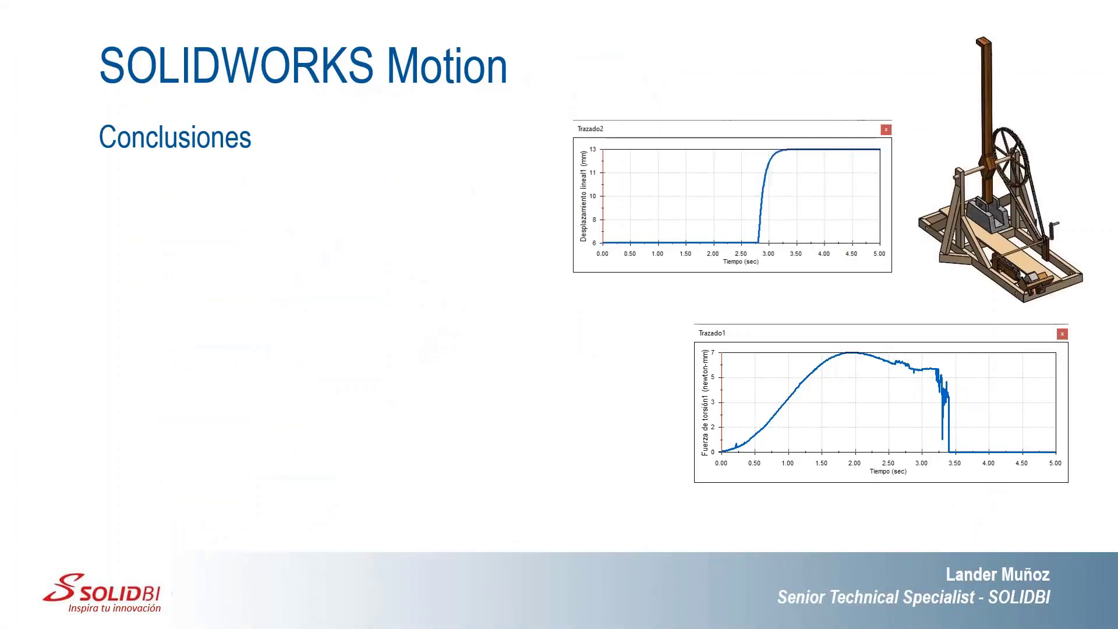
{"action": "key", "text": "Right"}
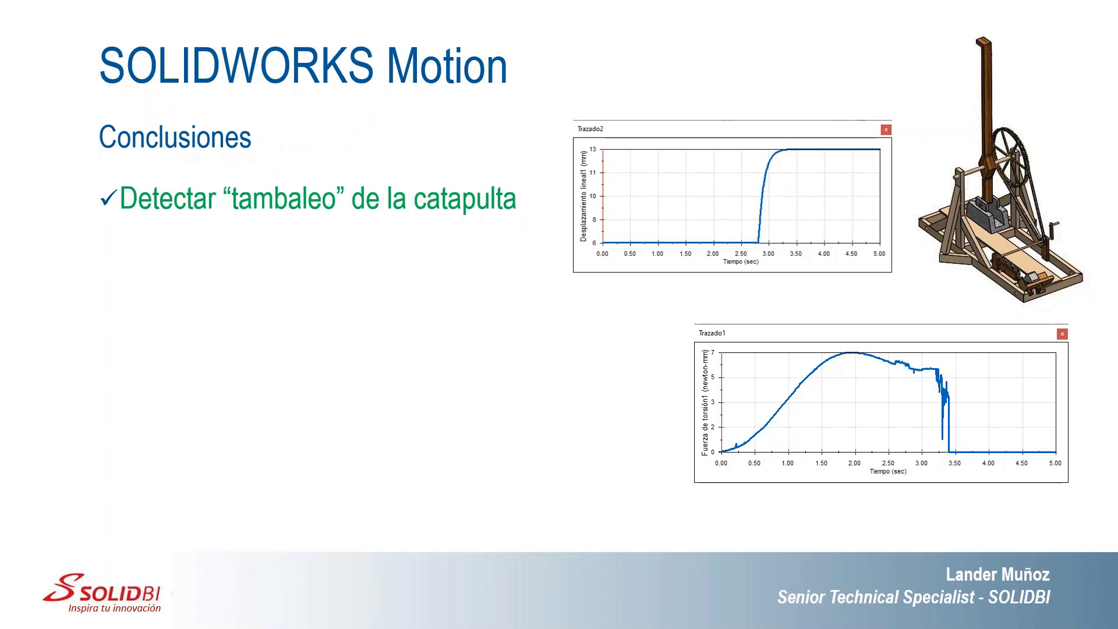
{"action": "key", "text": "Right"}
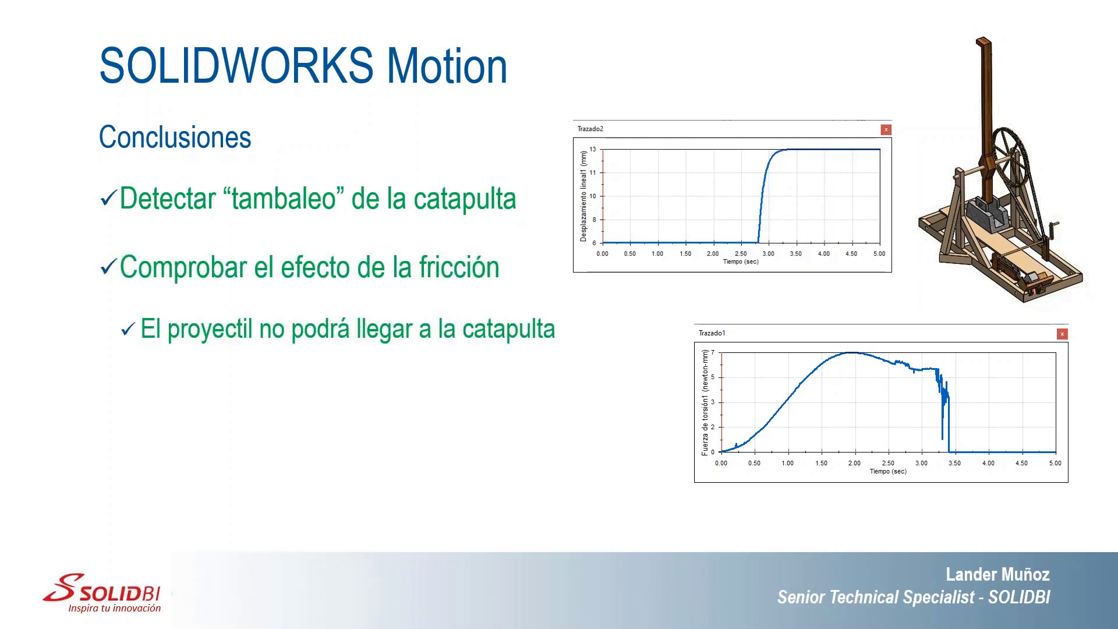